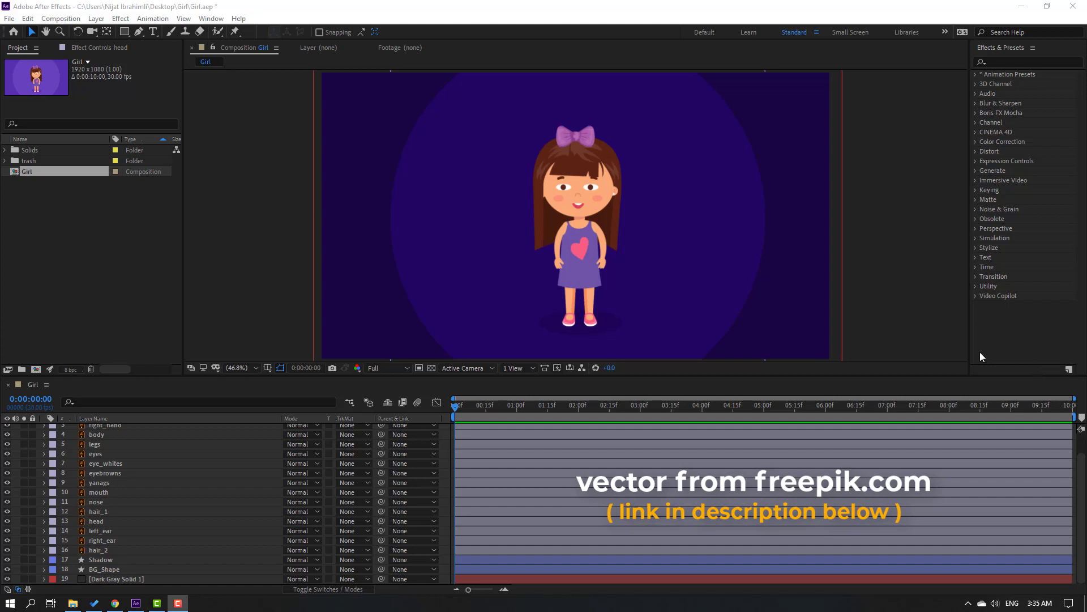
Move the left_hand layer's anchor point up to the shoulder.
scroll(617, 274, up, 3)
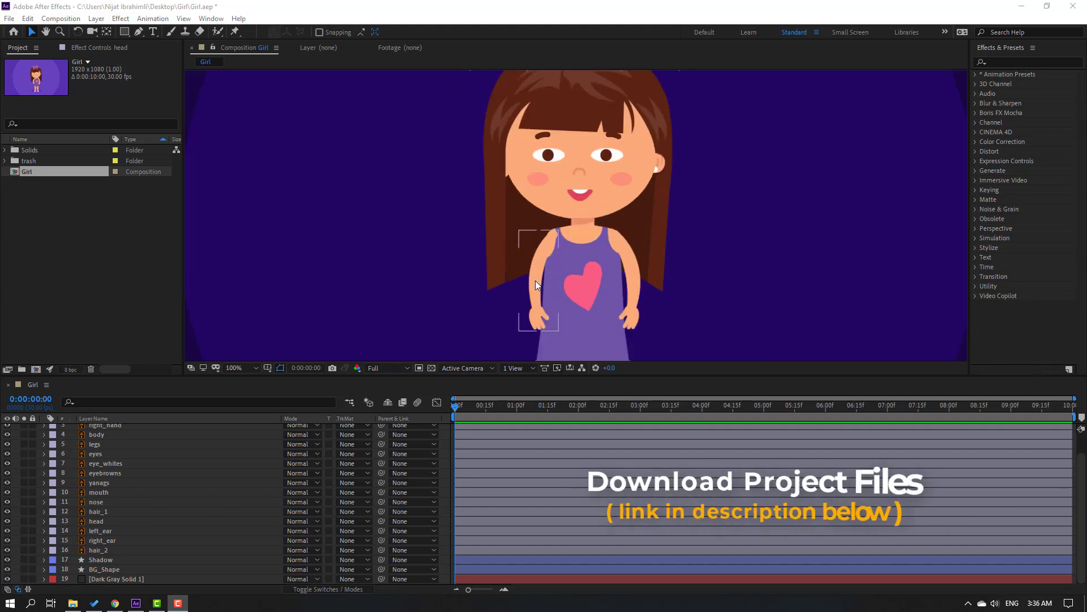
click(535, 280)
scroll(160, 496, up, 1)
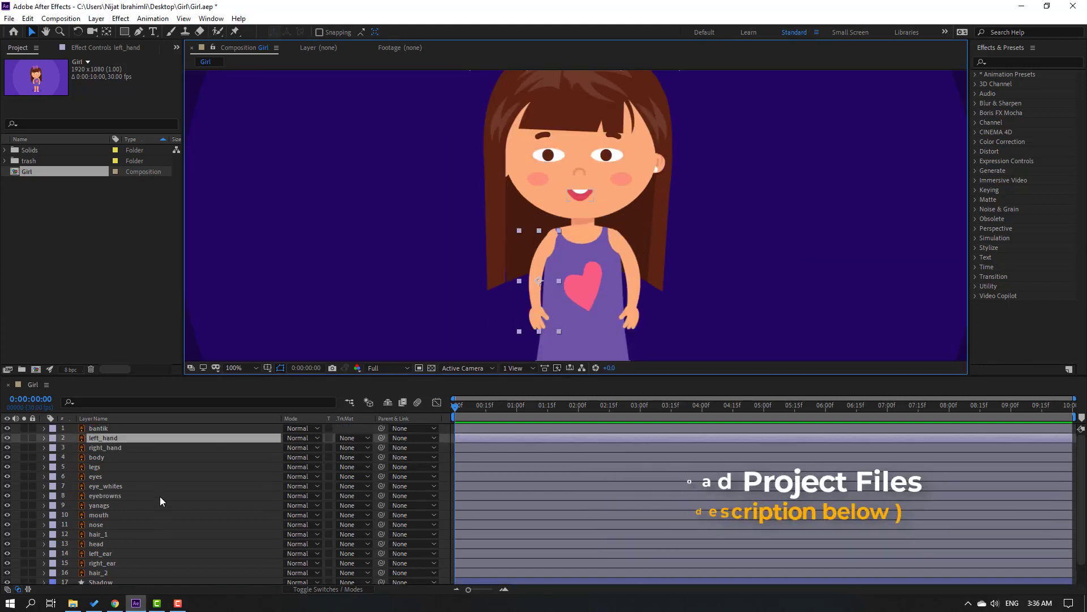
click(24, 438)
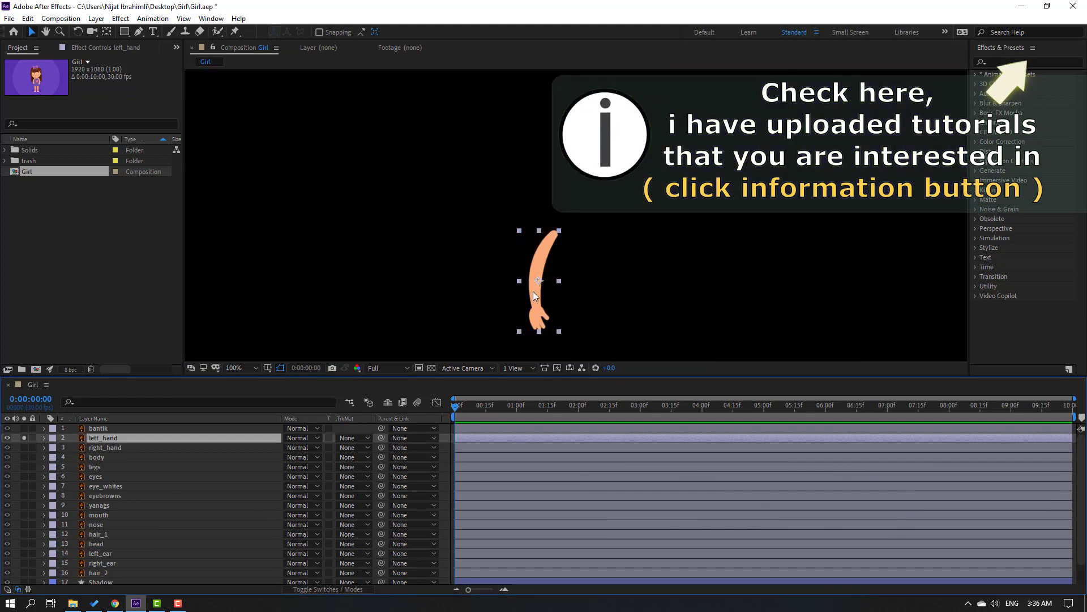
scroll(533, 292, up, 2)
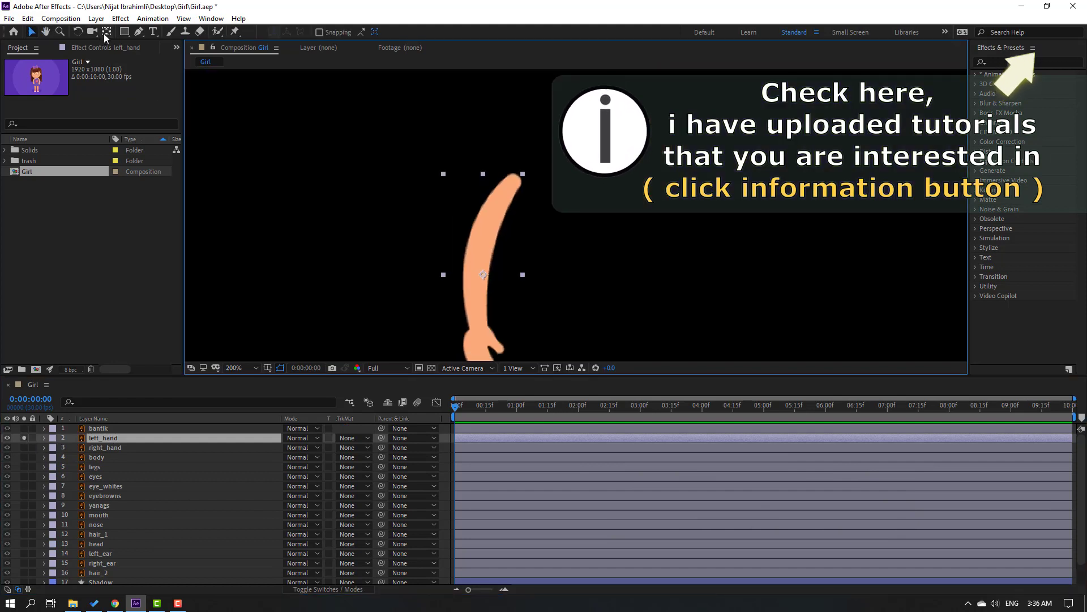
click(106, 32)
drag(491, 256, 517, 180)
click(32, 31)
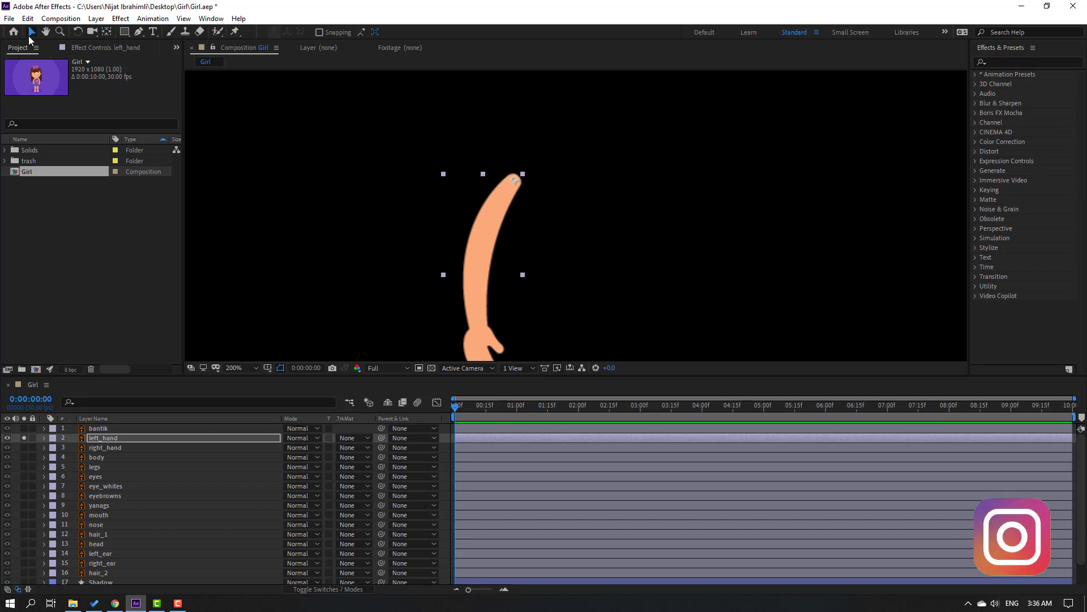
click(24, 438)
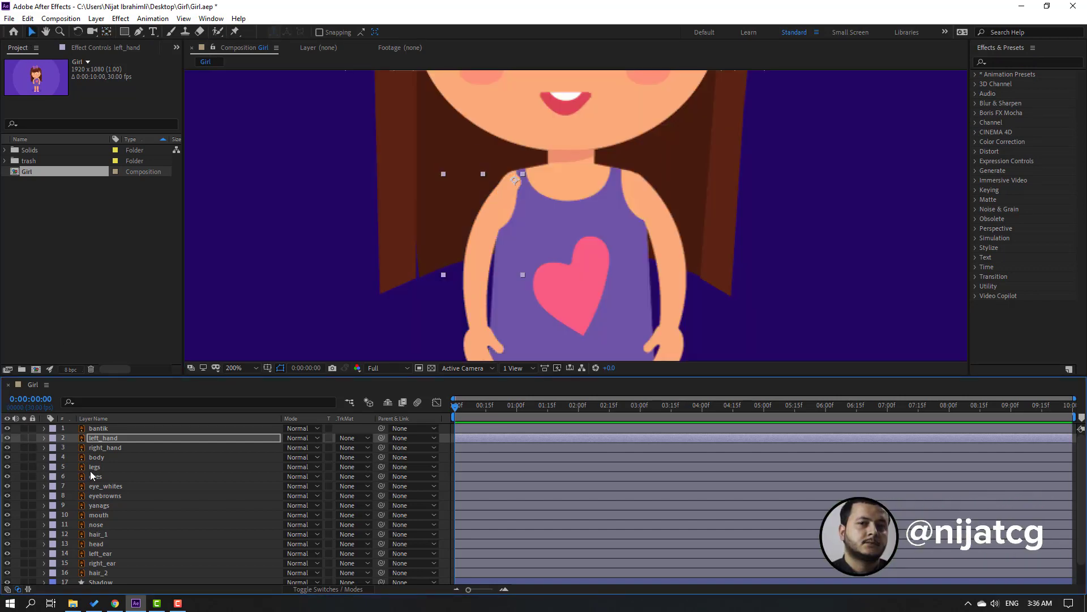
Move the right_hand layer's anchor point up to the shoulder.
click(108, 450)
click(24, 448)
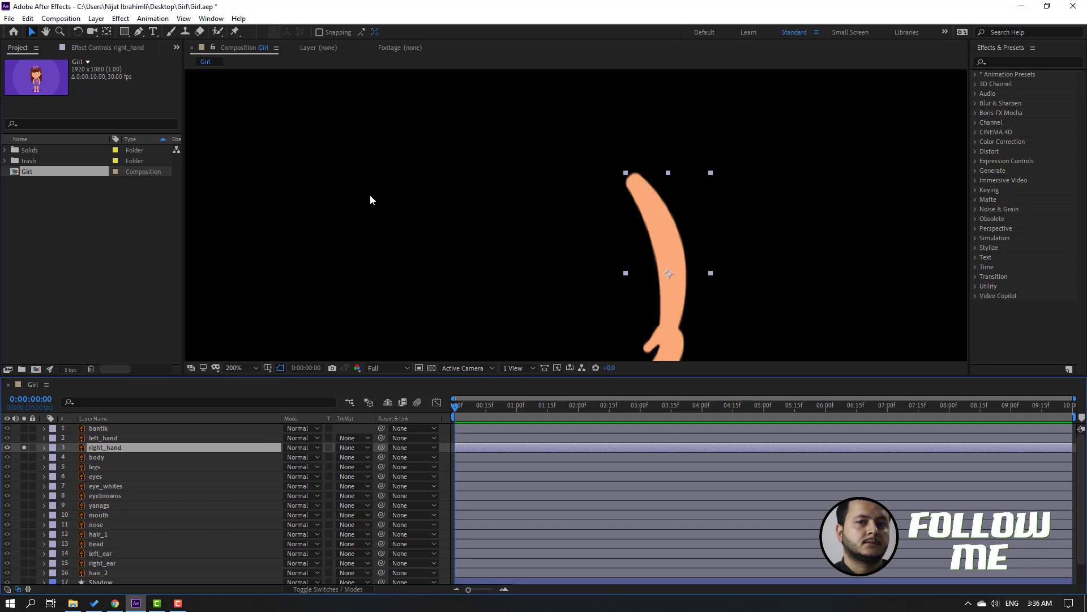
click(107, 32)
drag(672, 276, 639, 208)
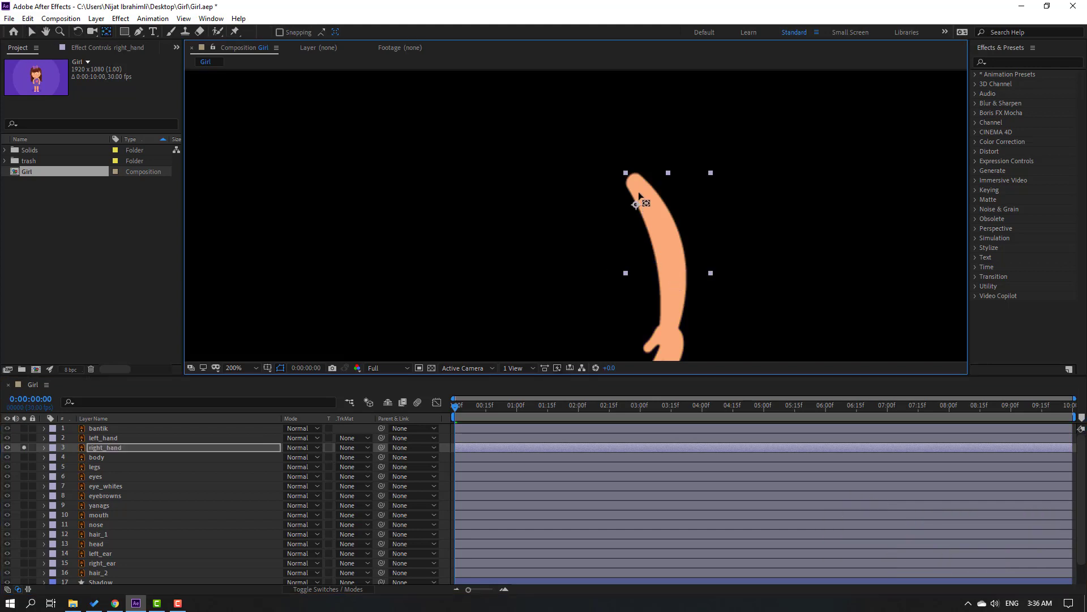
click(32, 32)
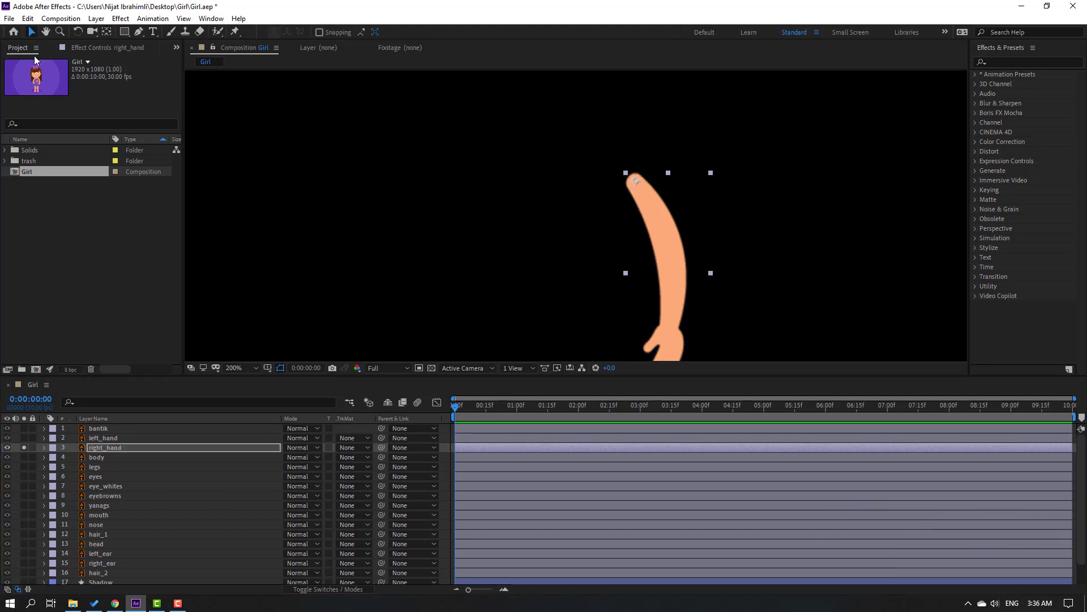
click(24, 447)
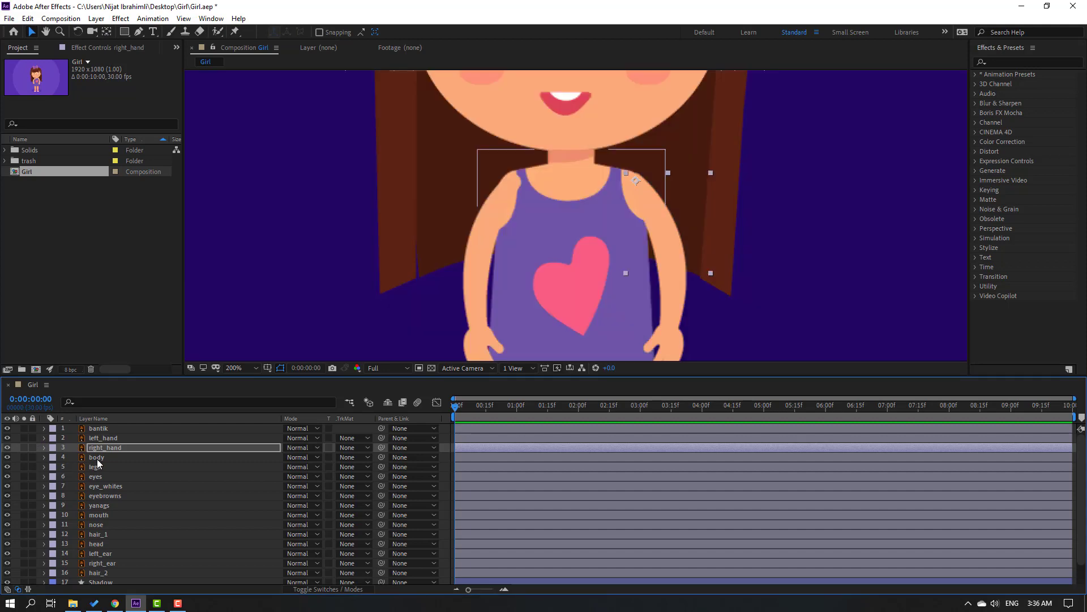
Move the body layer's anchor point down to the dress hem.
click(28, 457)
click(24, 457)
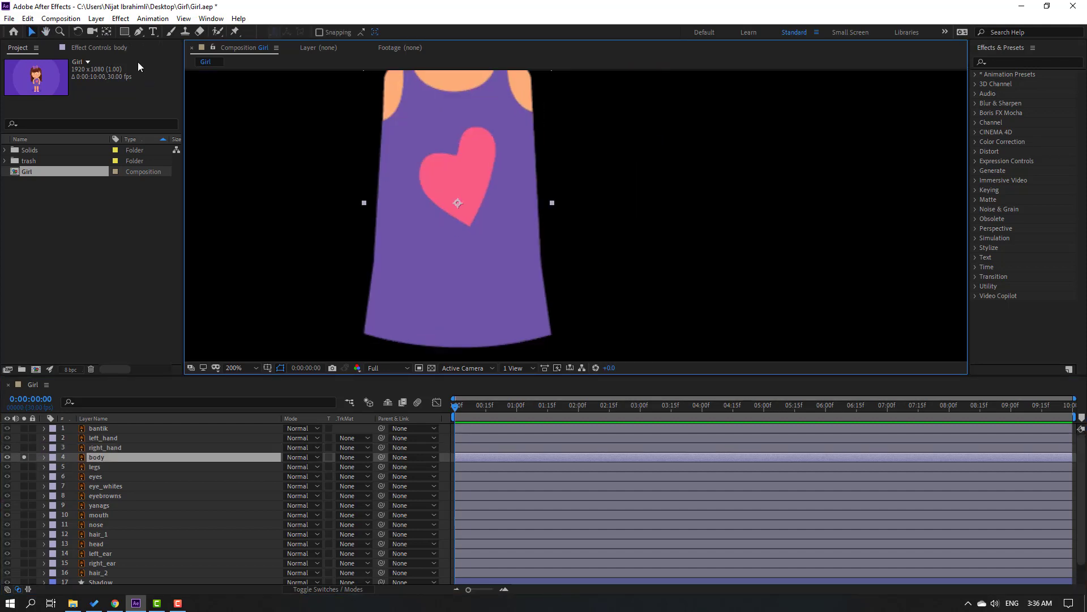
click(108, 32)
drag(459, 202, 451, 321)
click(32, 33)
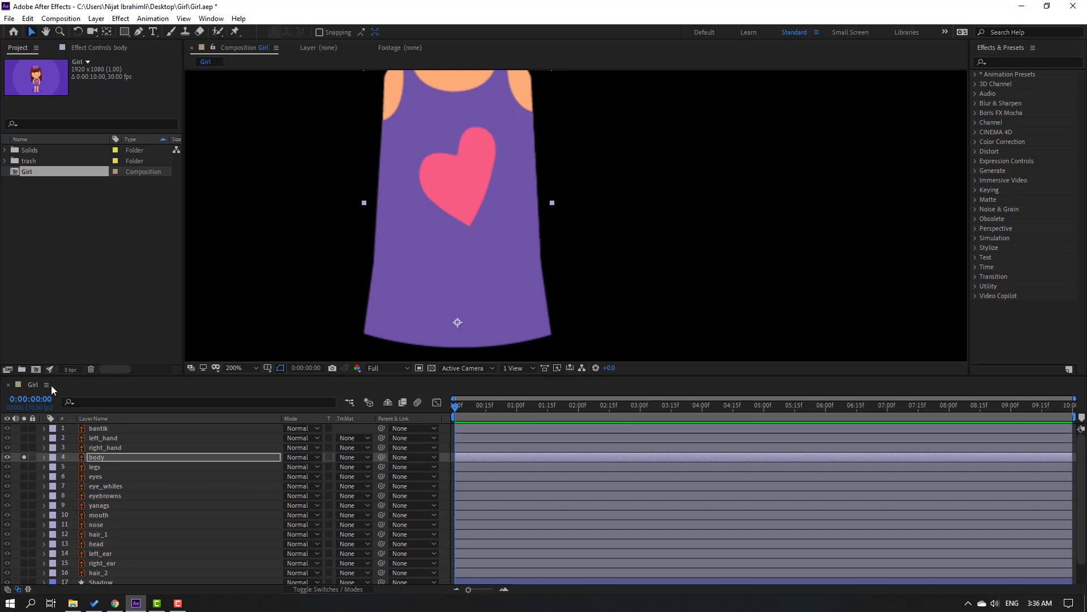
click(26, 457)
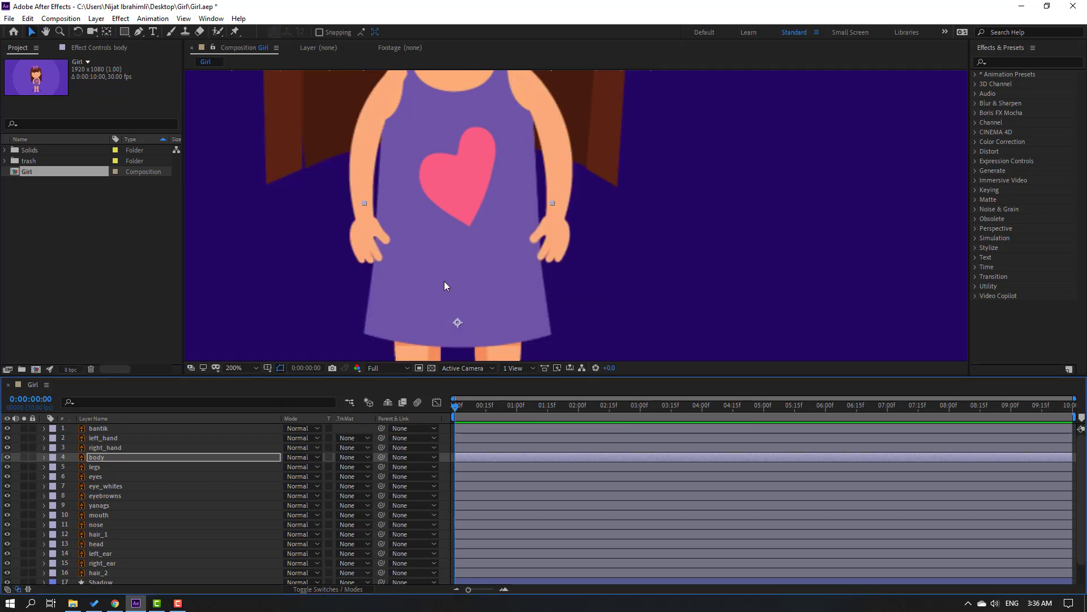
Move the head layer's anchor point down to its bottom edge.
click(97, 547)
click(24, 544)
scroll(524, 173, down, 2)
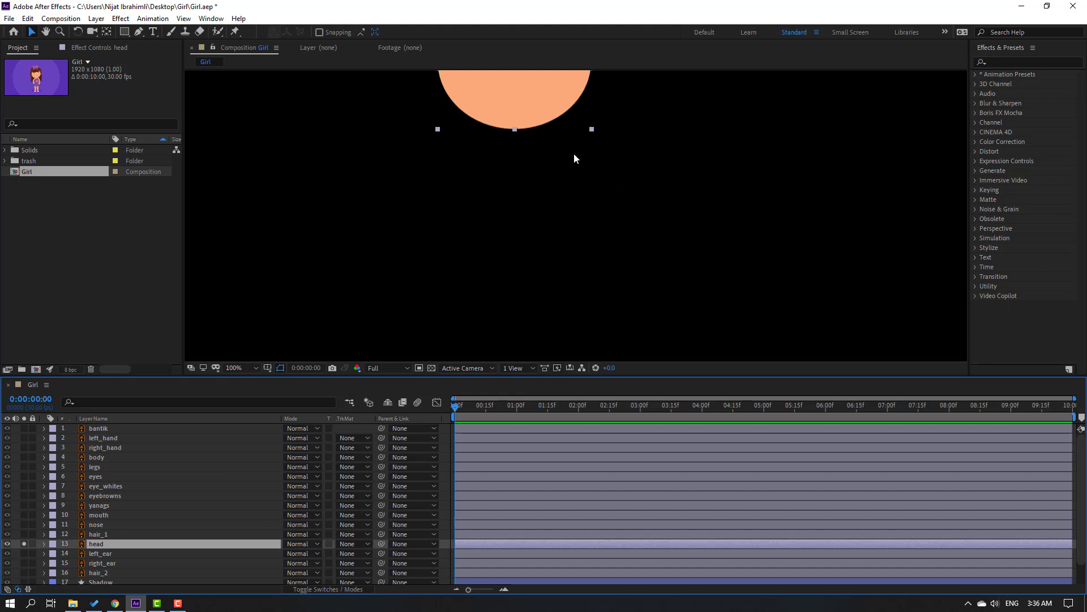
click(107, 31)
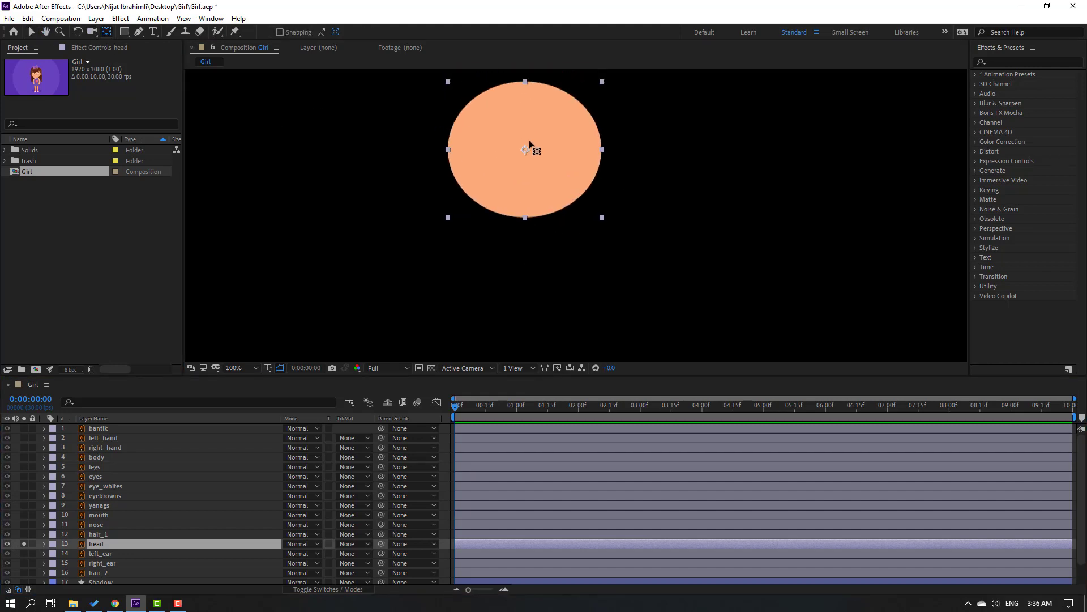
drag(524, 154, 524, 214)
click(33, 33)
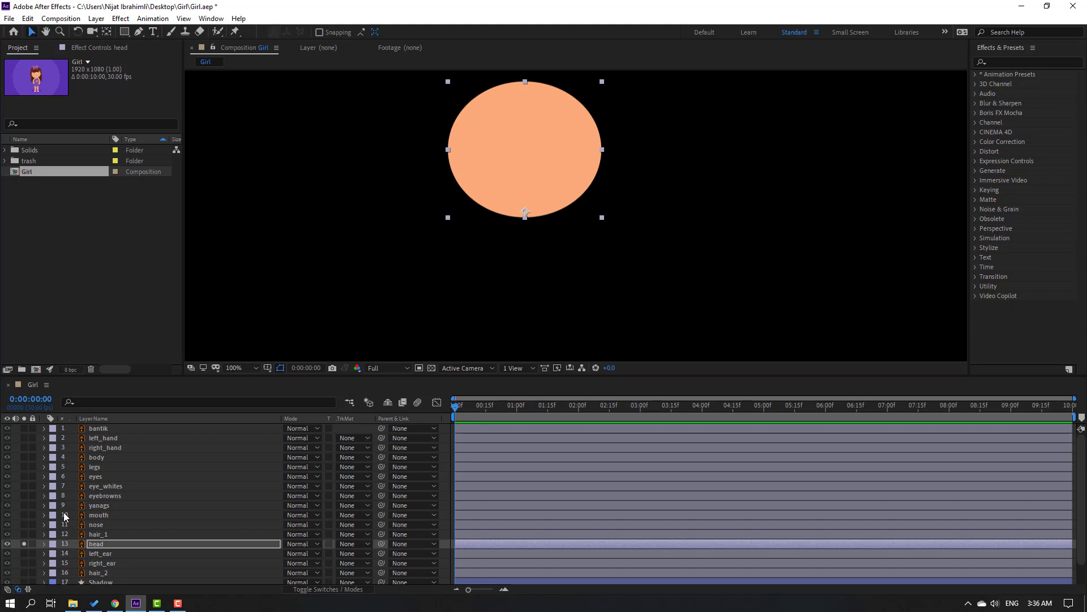
click(22, 543)
scroll(181, 569, down, 1)
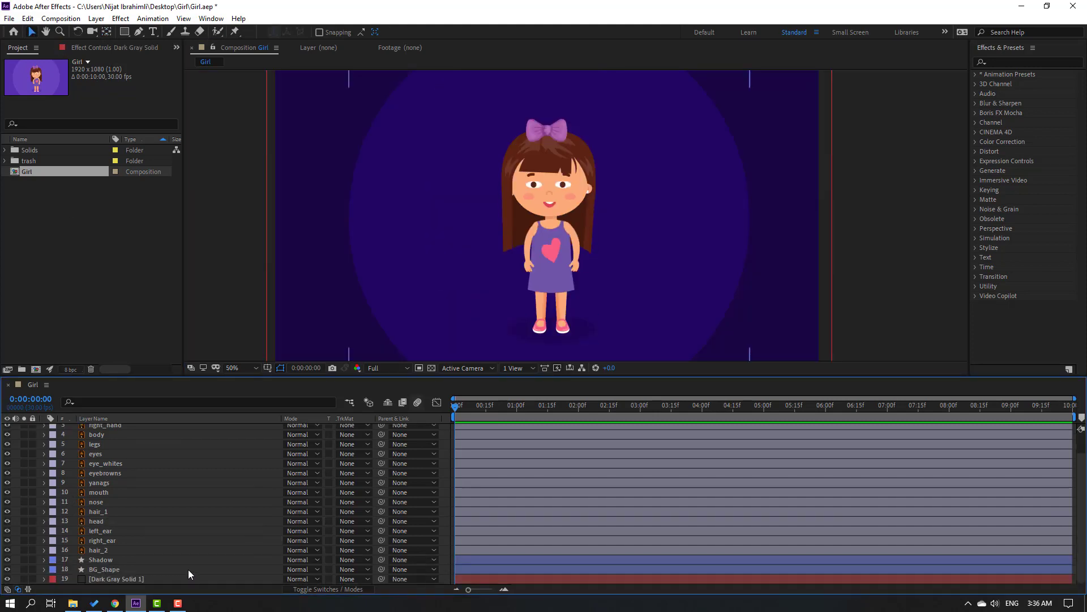
Lock the Shadow, BG_Shape and Dark Gray Solid 1 layers.
click(111, 578)
ctrl+click(100, 569)
ctrl+click(98, 560)
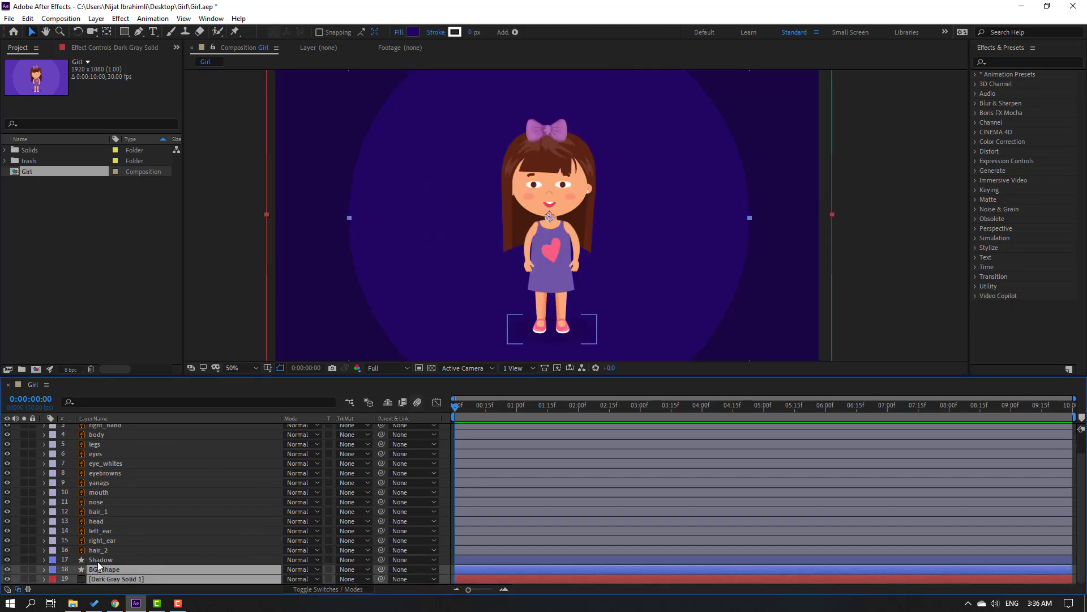
drag(33, 559, 33, 579)
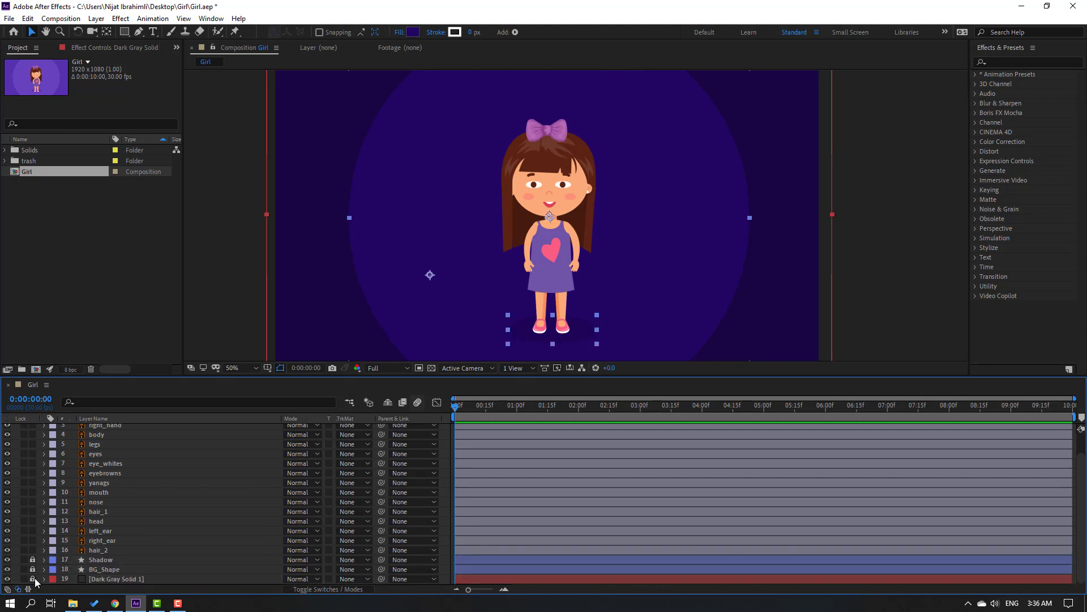
Mark the background layers as shy and hide shy layers from the timeline.
click(303, 589)
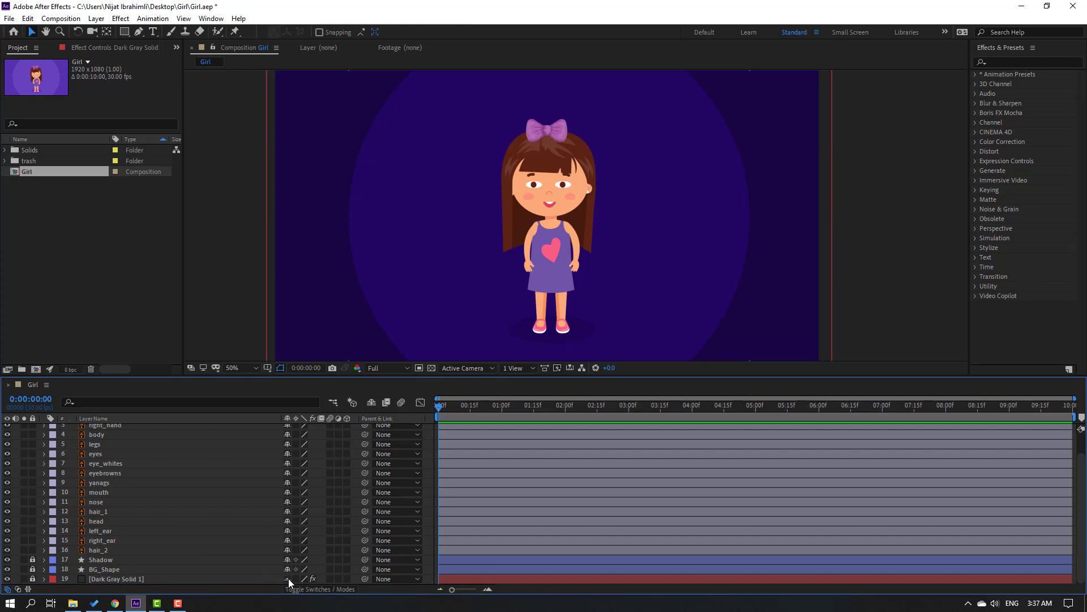
drag(288, 573, 289, 565)
click(371, 403)
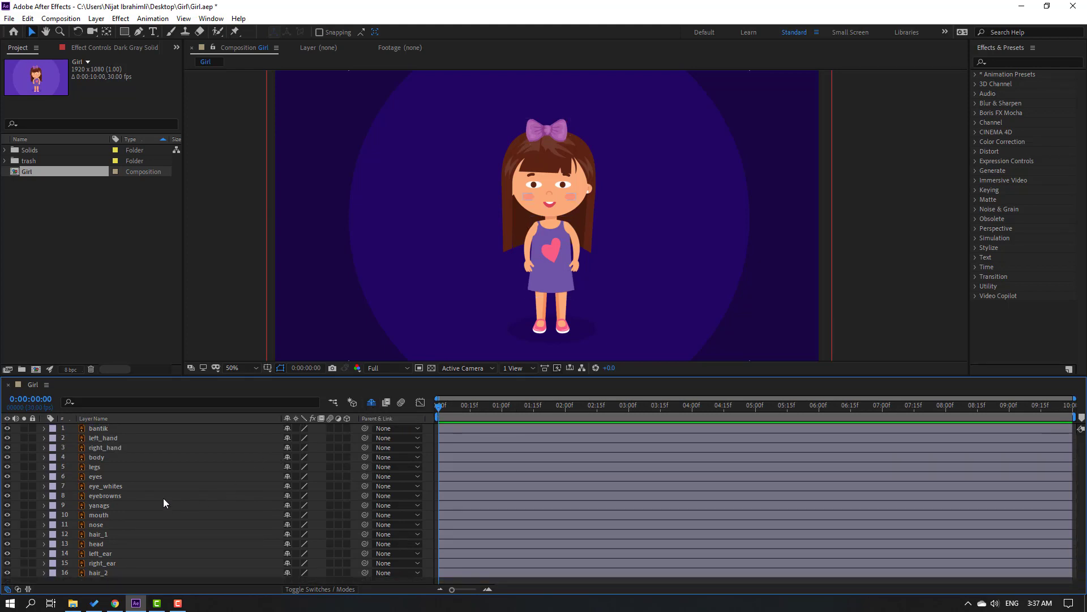
Parent bantik, eyes, eye_whites, eyebrows, yanags, mouth, nose and hair_1 to the head layer.
click(100, 430)
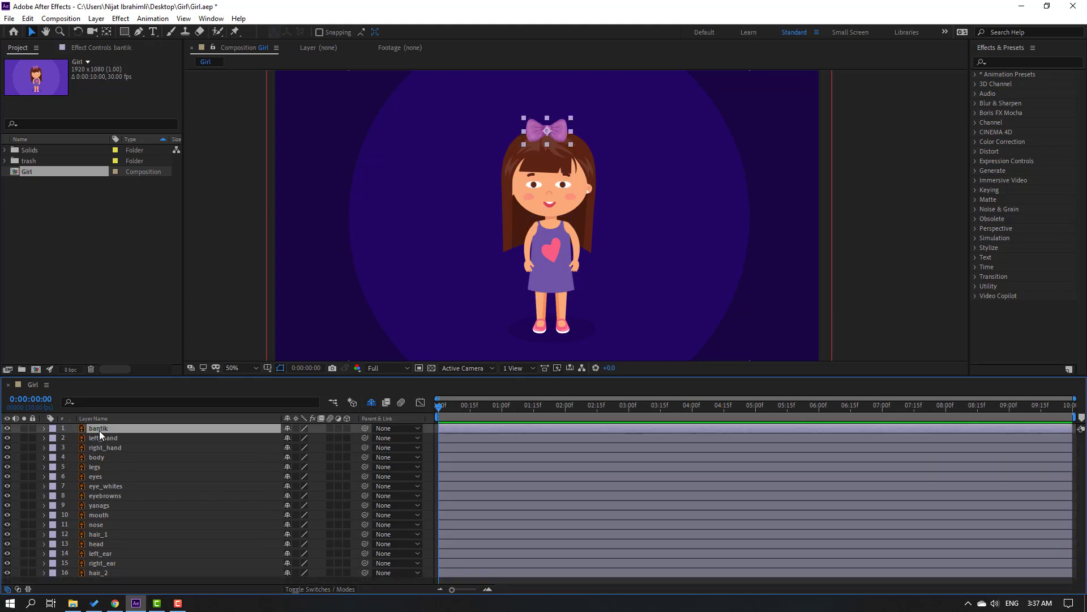
ctrl+click(103, 477)
ctrl+click(125, 487)
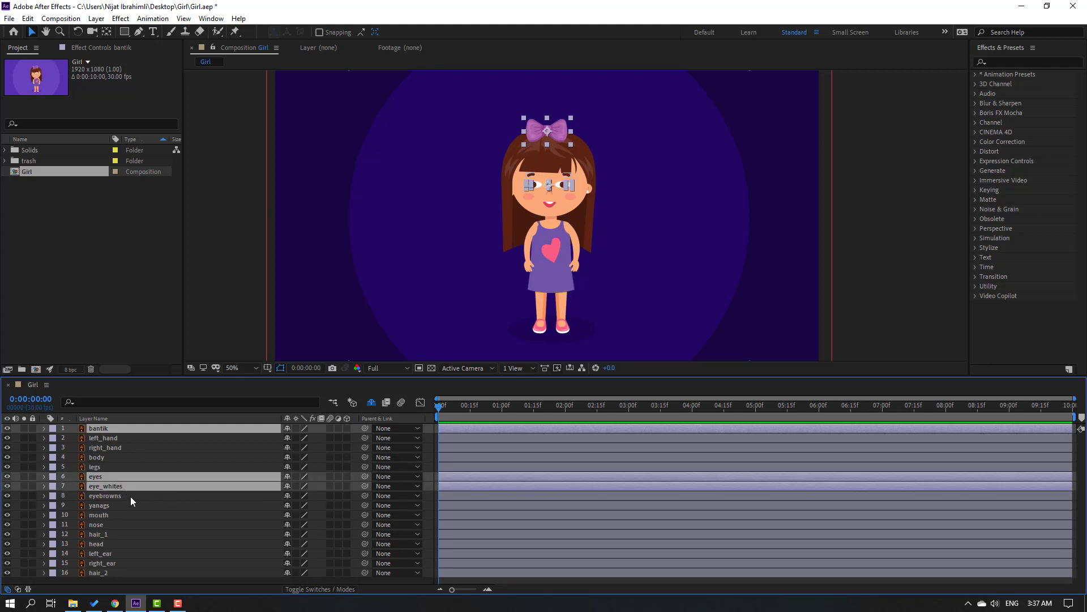
ctrl+click(119, 495)
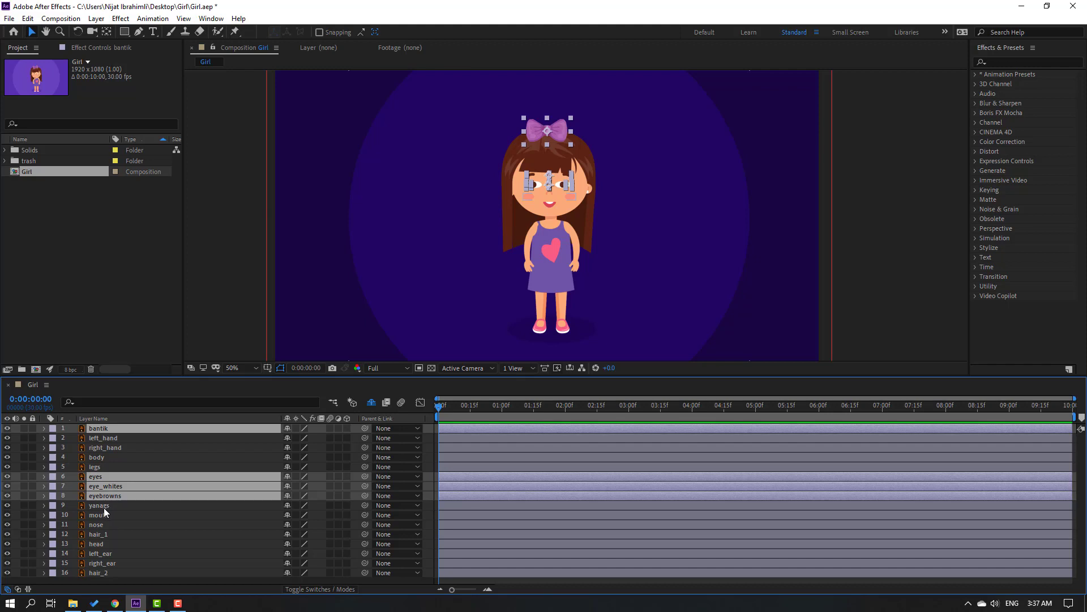
ctrl+click(116, 506)
ctrl+click(106, 515)
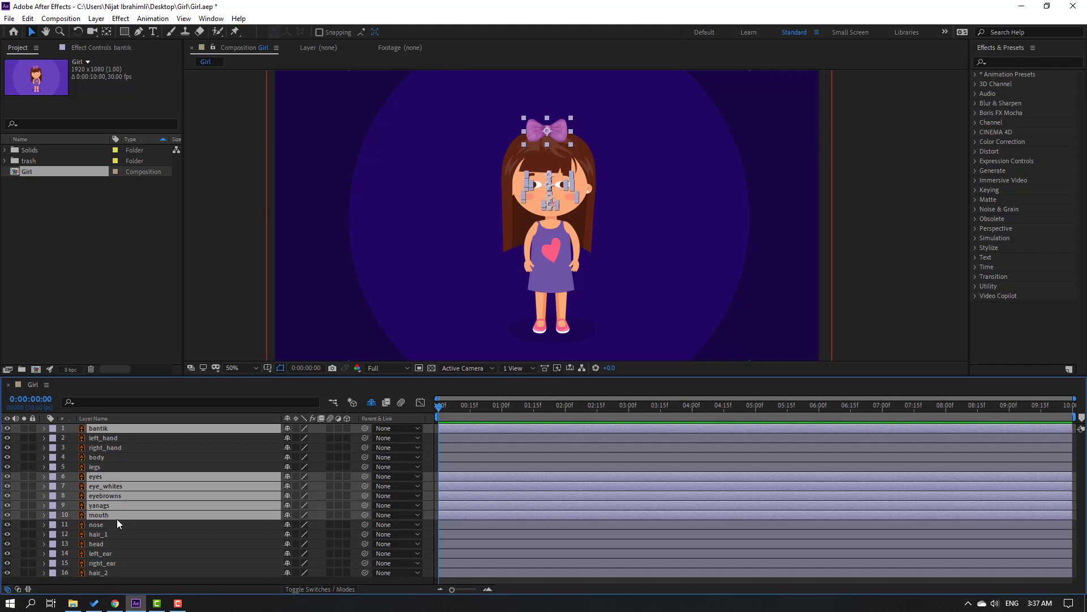
ctrl+click(96, 527)
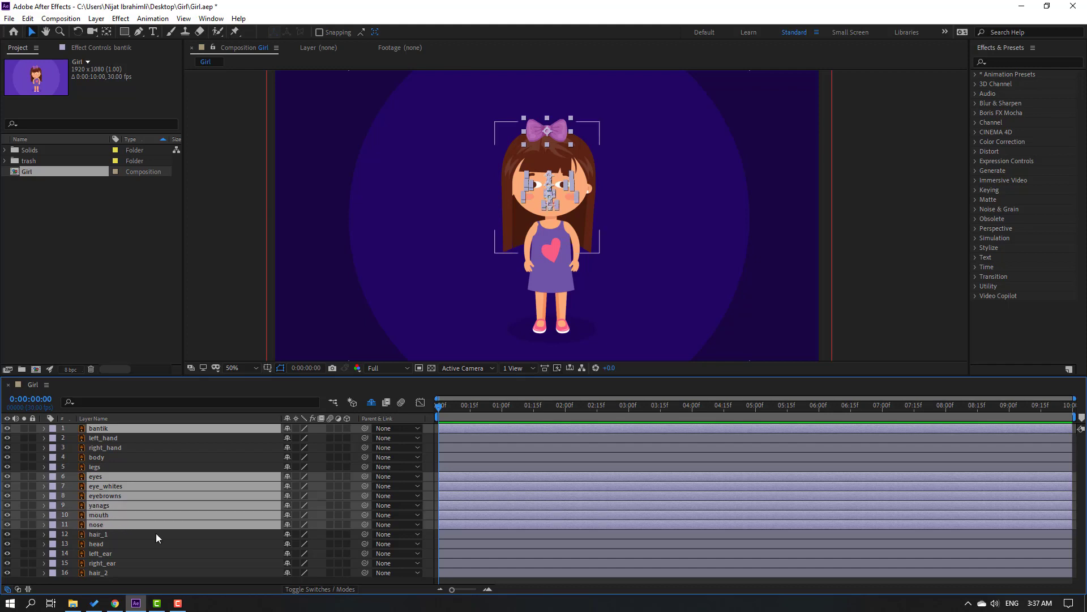
ctrl+click(104, 535)
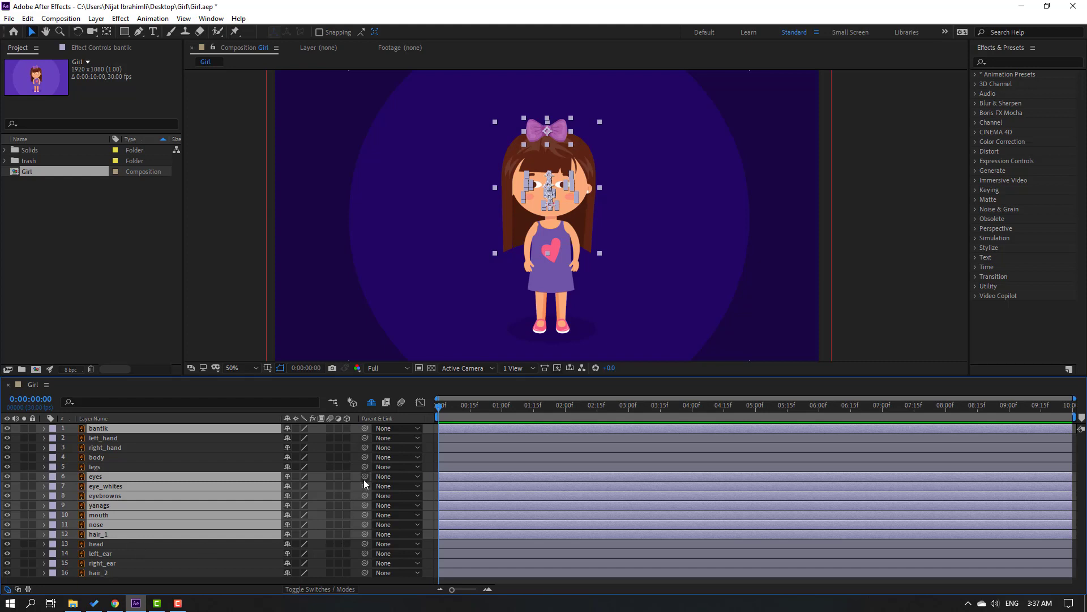
drag(289, 477, 95, 546)
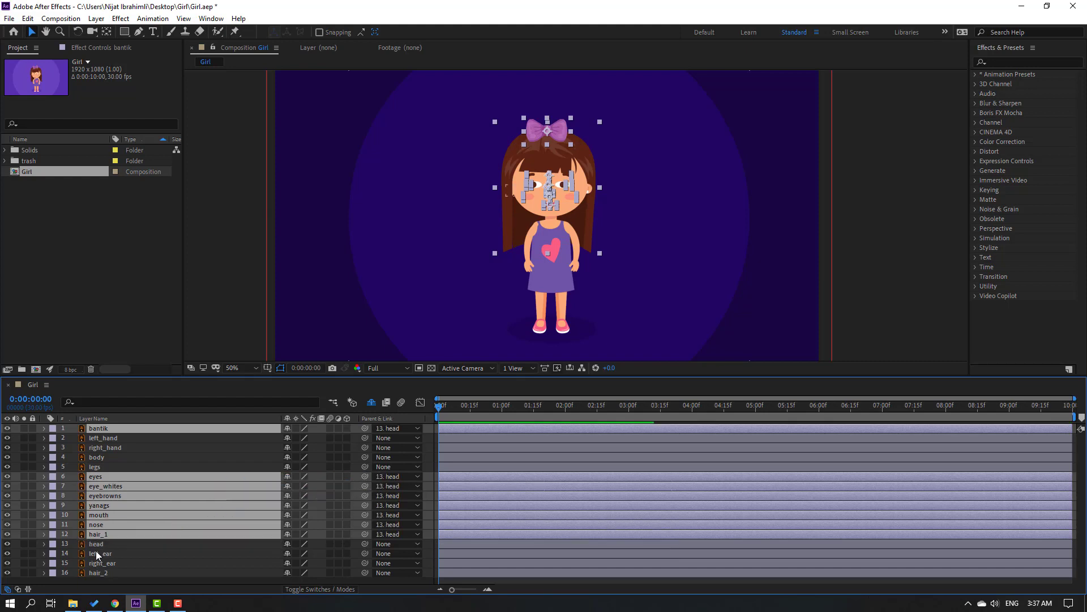
Test the head's rotation, then parent left_ear and right_ear to the head.
click(94, 544)
key(r)
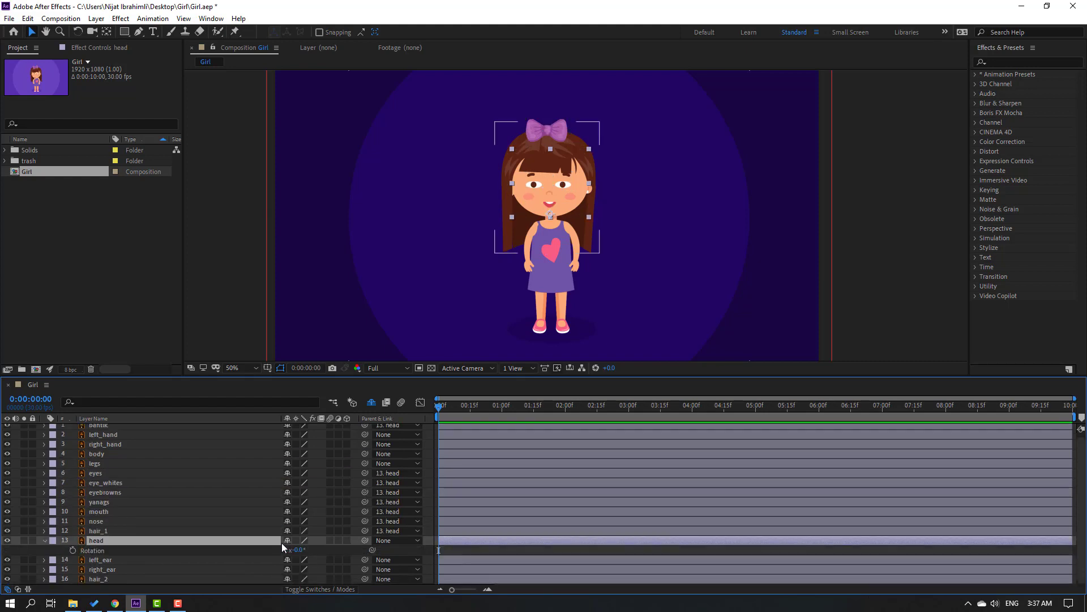
mouse_move(295, 550)
mouse_down()
mouse_move(312, 550)
mouse_move(294, 549)
mouse_up()
click(44, 540)
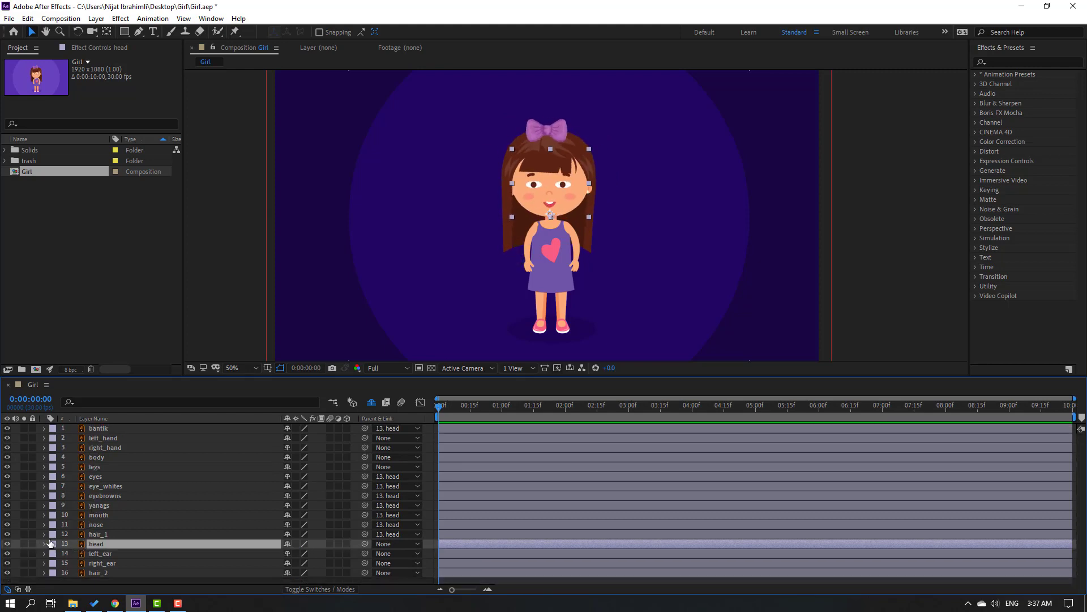
click(100, 554)
ctrl+click(112, 563)
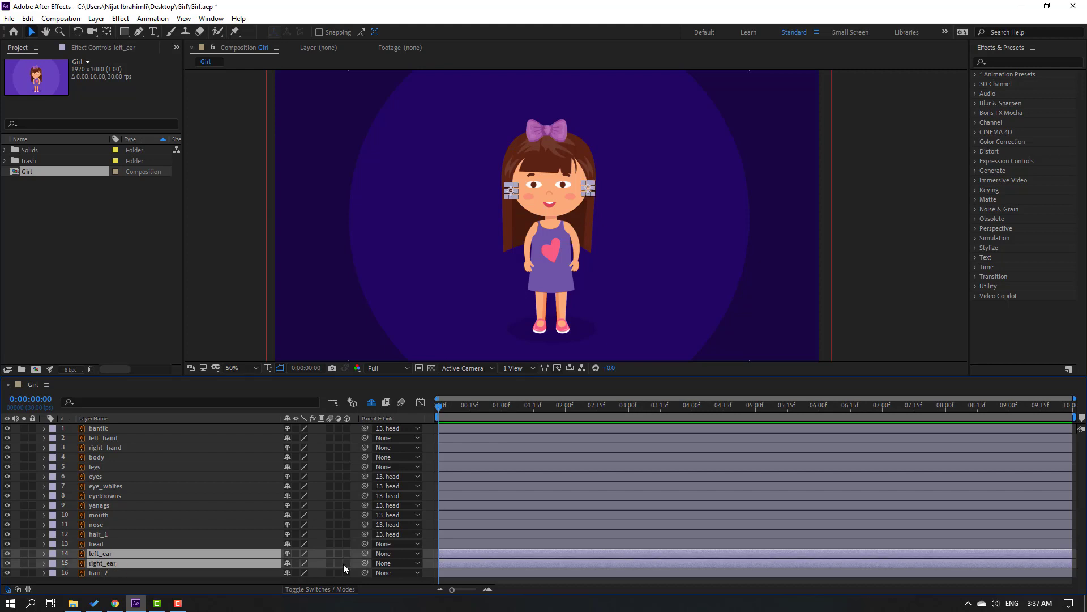
drag(366, 555, 106, 544)
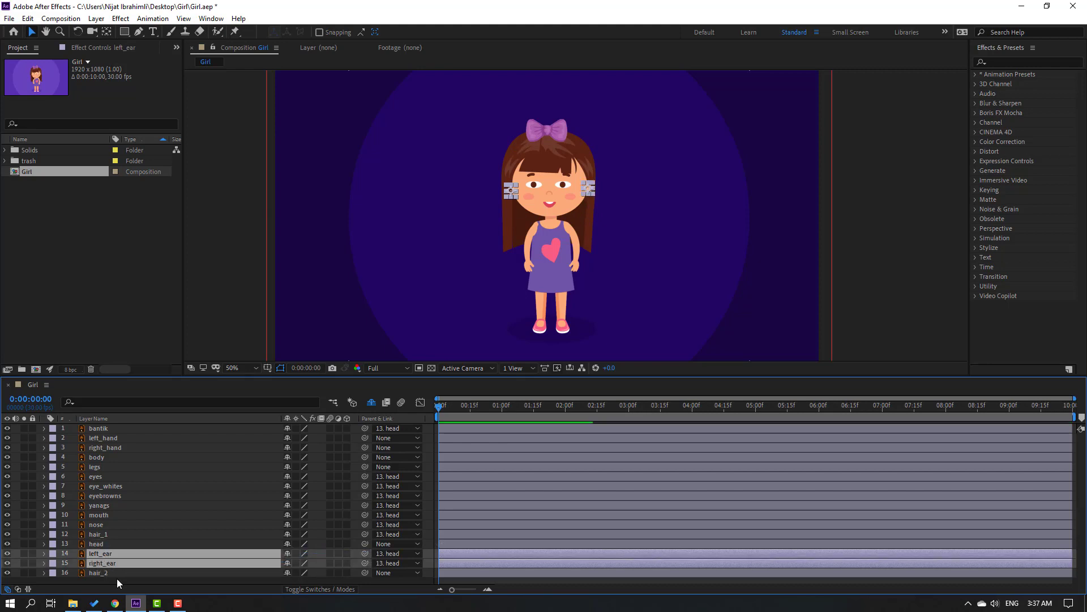
Duplicate eye_whites and move the eyes layer below eye_whites 2.
click(101, 489)
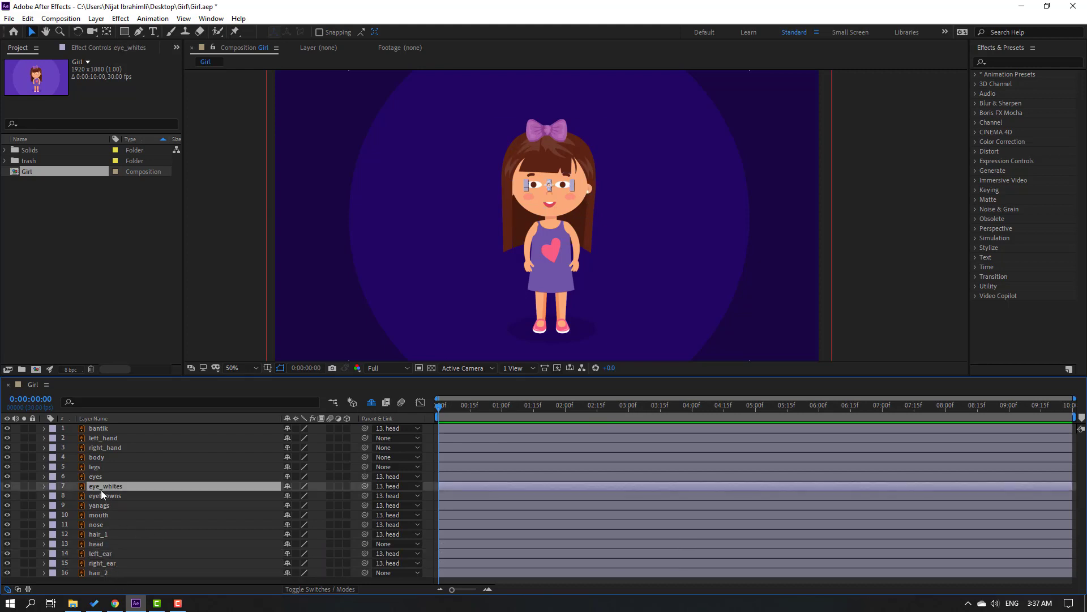
key(ctrl+d)
scroll(588, 179, up, 4)
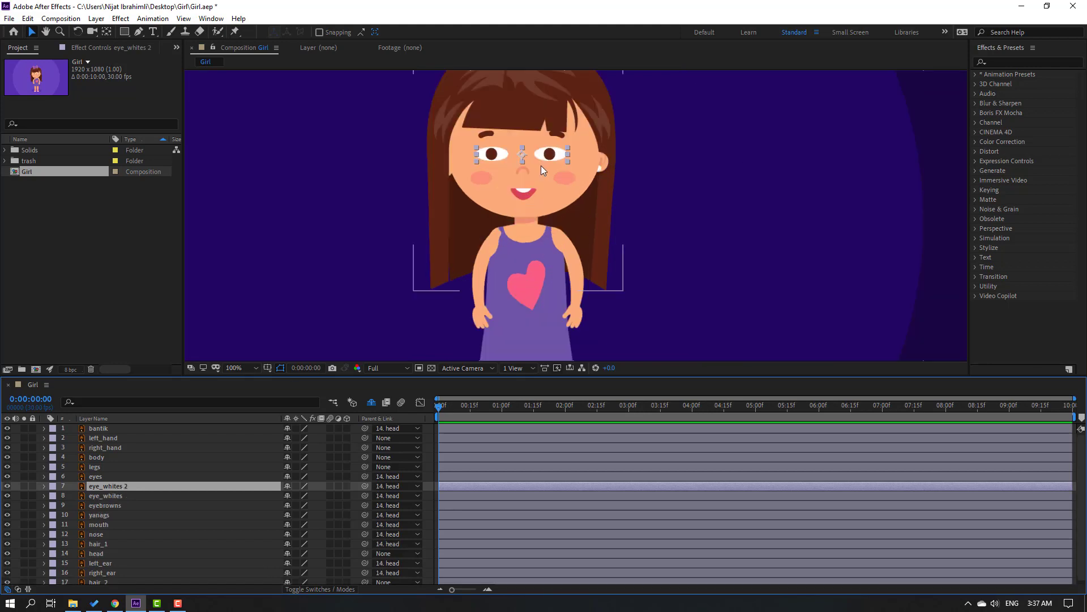
key(v)
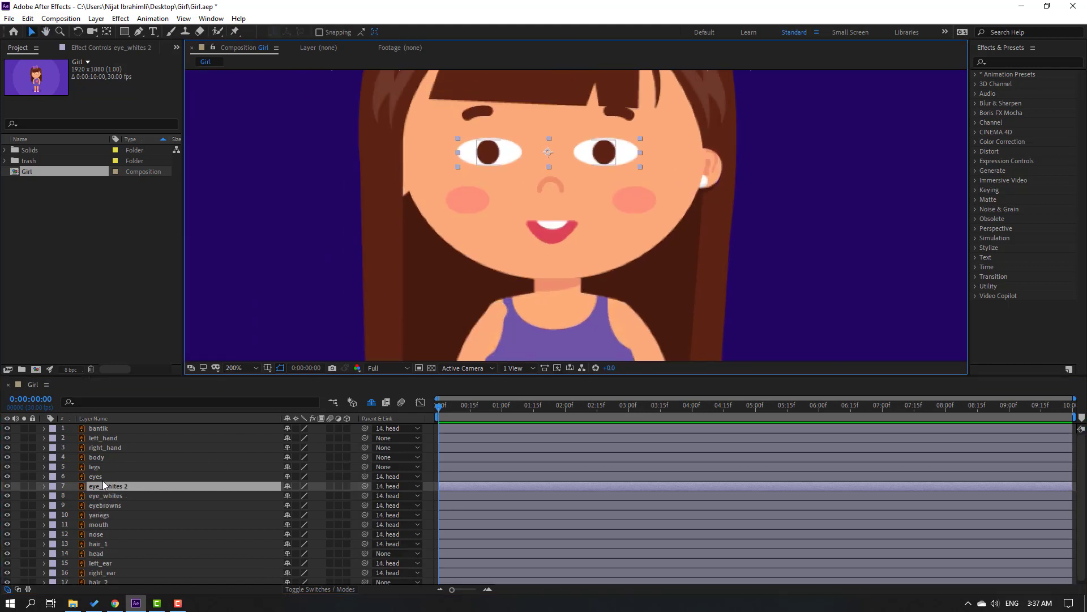
click(97, 476)
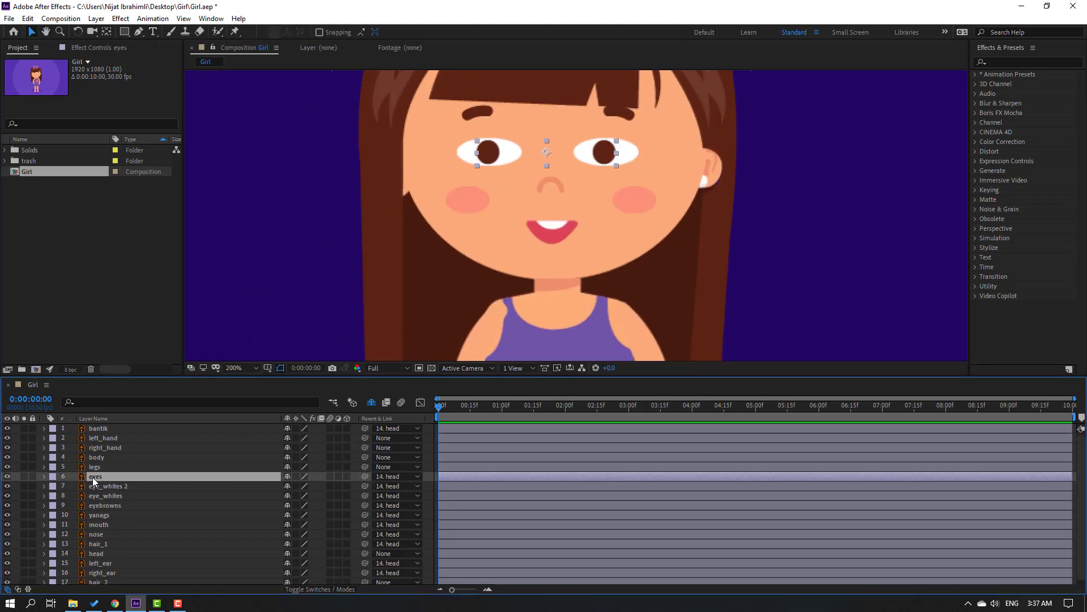
drag(93, 477, 114, 489)
Set the eyes layer's track matte to Alpha Matte 'eye_whites 2' and parent eye_whites 2 to eye_whites.
click(303, 592)
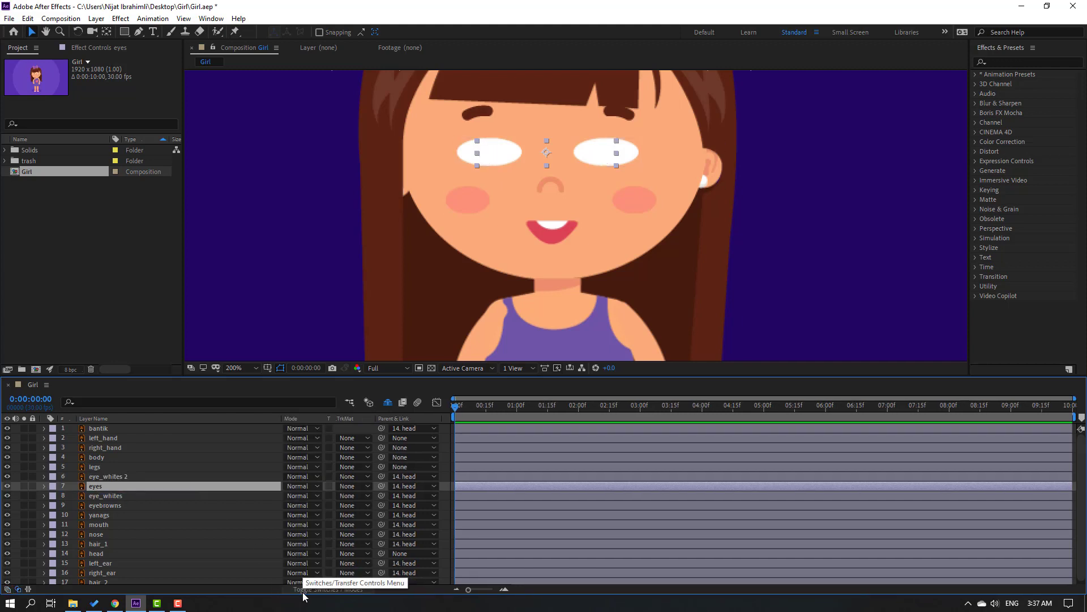
click(343, 488)
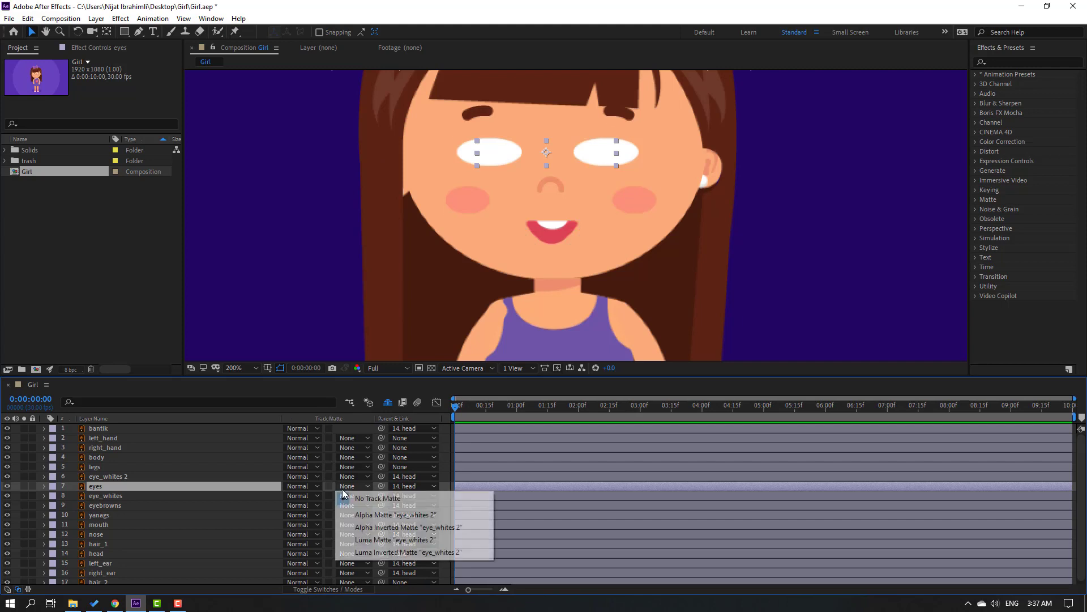
click(440, 514)
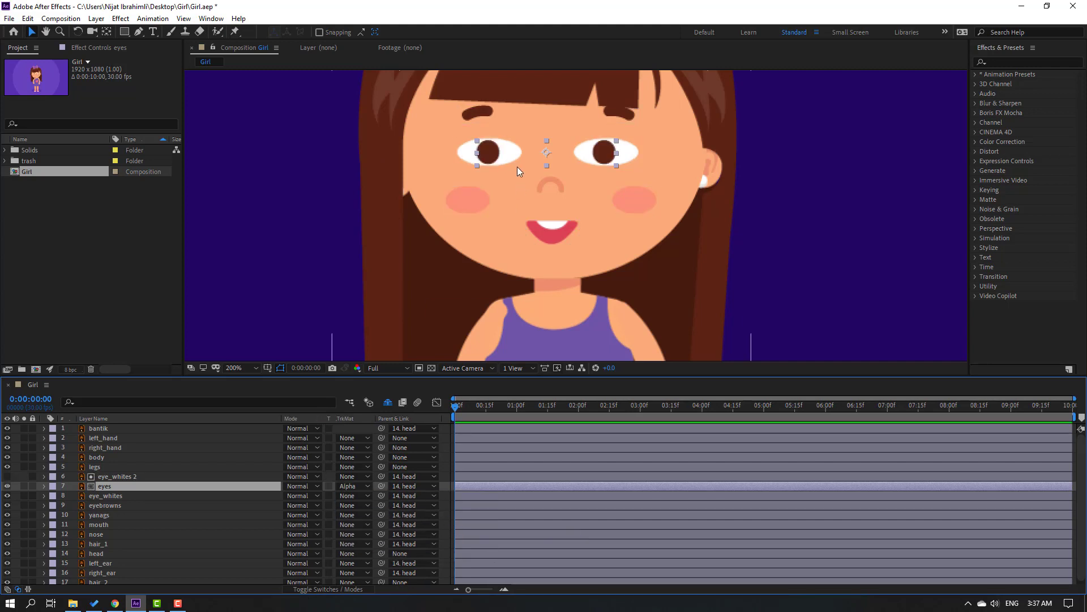
mouse_move(517, 166)
mouse_down()
mouse_move(528, 164)
mouse_move(520, 151)
mouse_move(511, 162)
mouse_move(520, 156)
mouse_up()
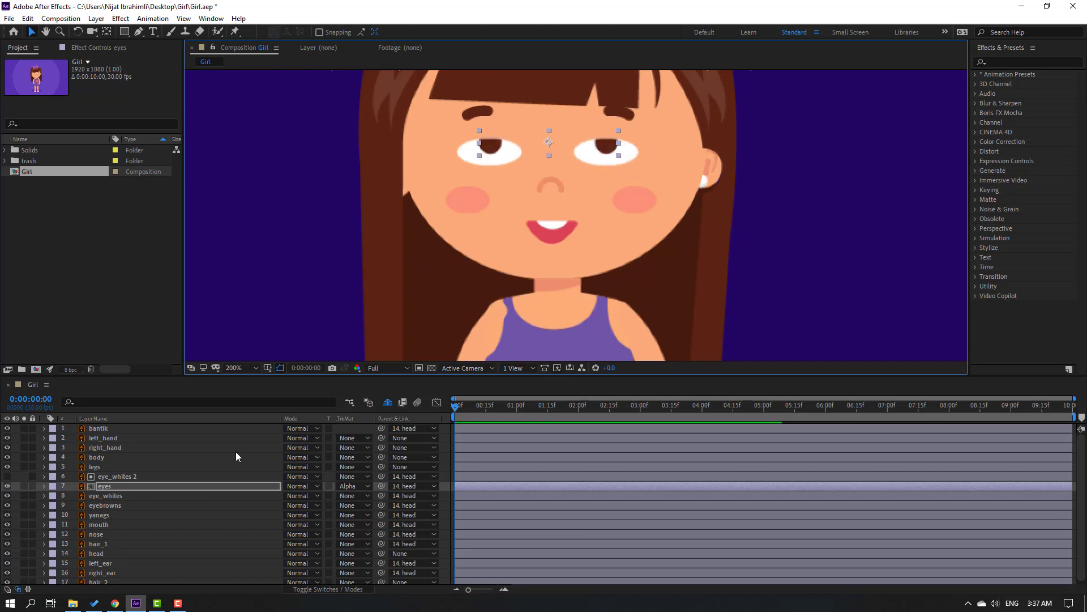
key(ctrl+z)
click(120, 477)
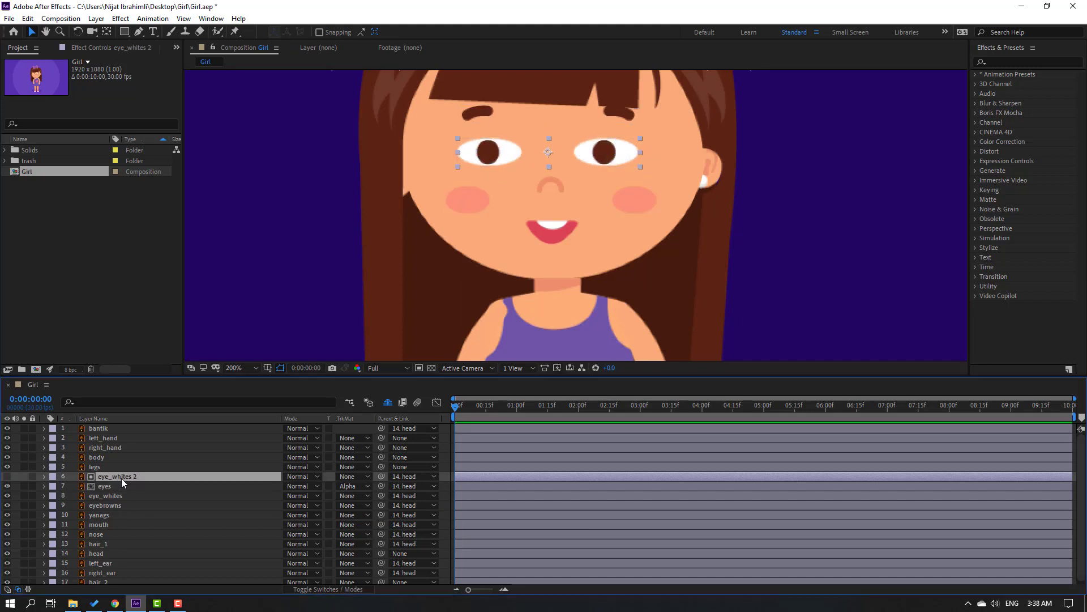
drag(379, 477, 117, 498)
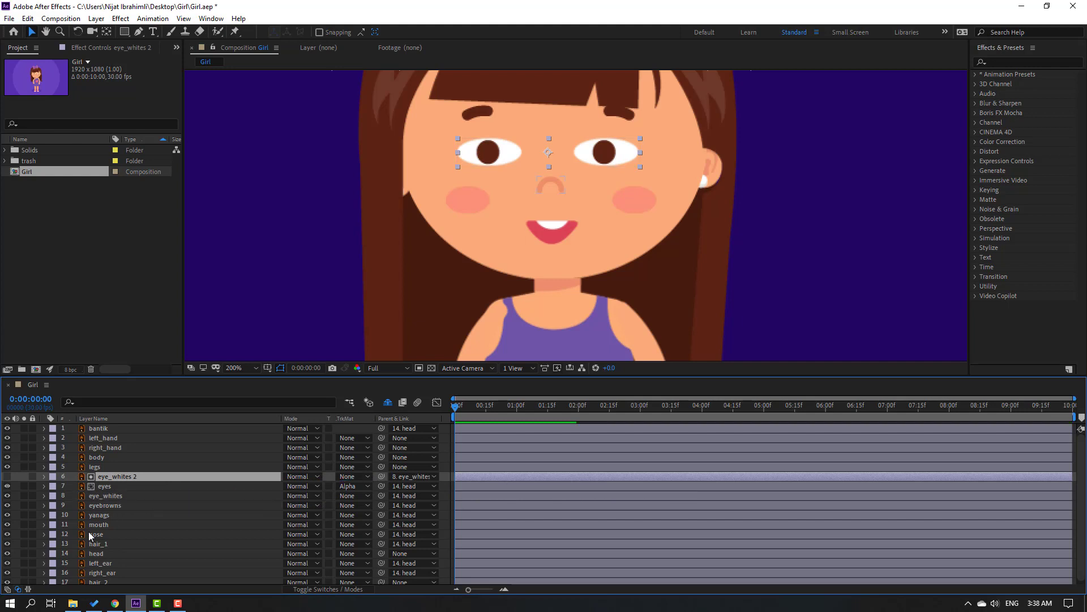
Finish parenting eye_whites 2 to eye_whites and trial a vertical squash of eye_whites' Scale.
click(120, 495)
key(s)
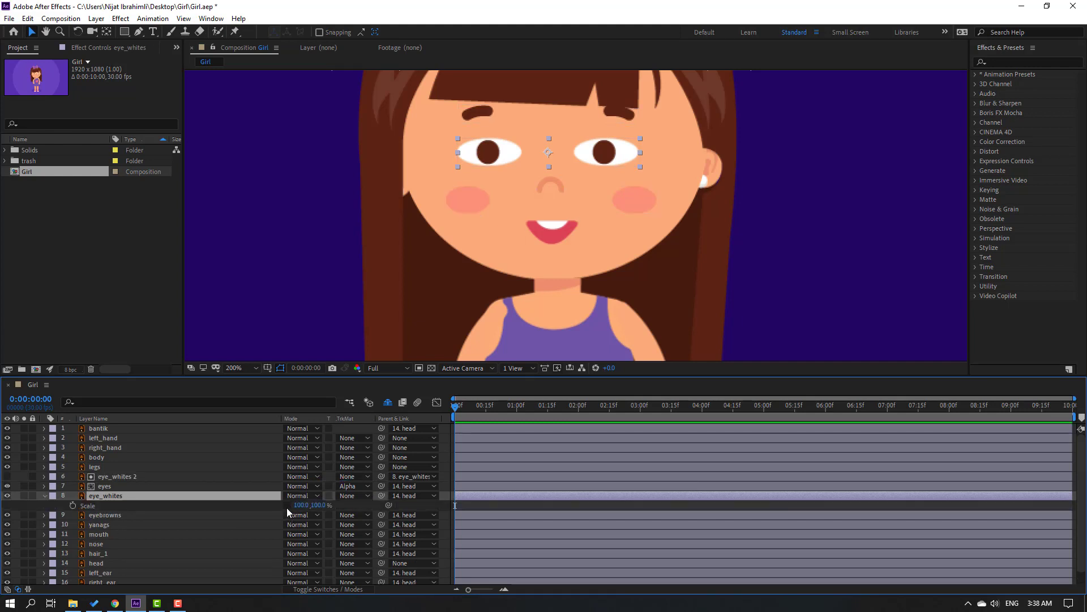
mouse_move(319, 505)
mouse_down()
mouse_move(271, 515)
mouse_move(341, 505)
mouse_up()
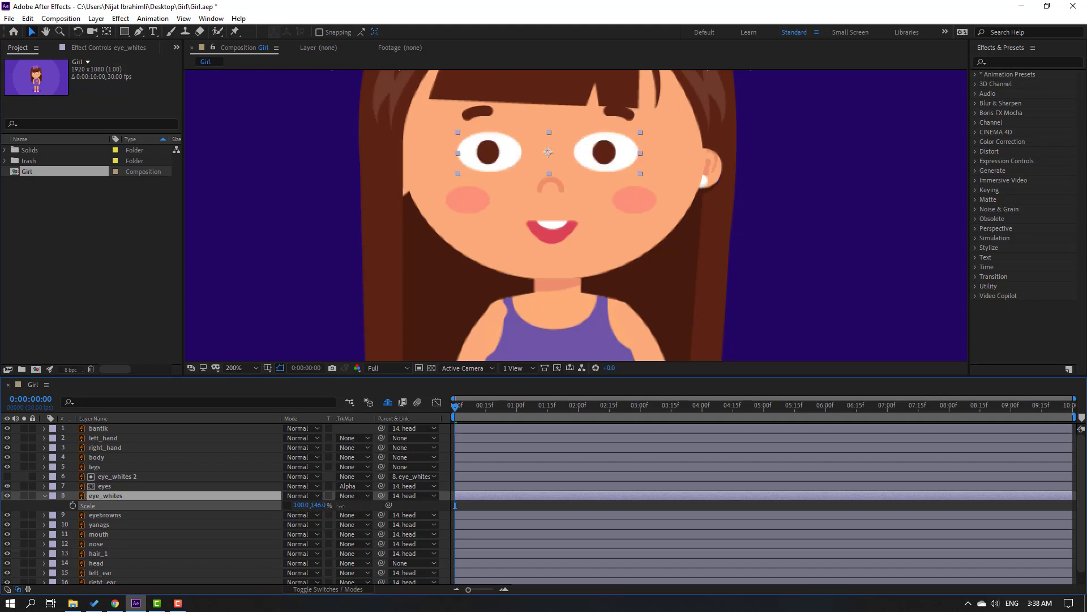
key(ctrl+z)
Keyframe the eye_whites Scale blink: 100% at frame 4, 5% height at frame 7, back to 100%.
drag(461, 408, 465, 409)
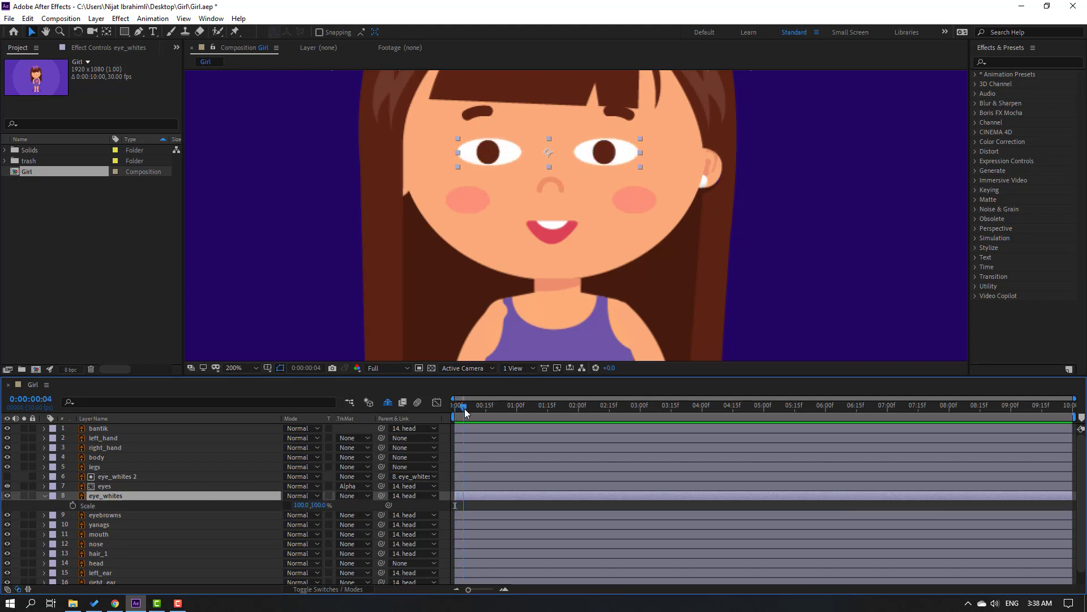
click(72, 505)
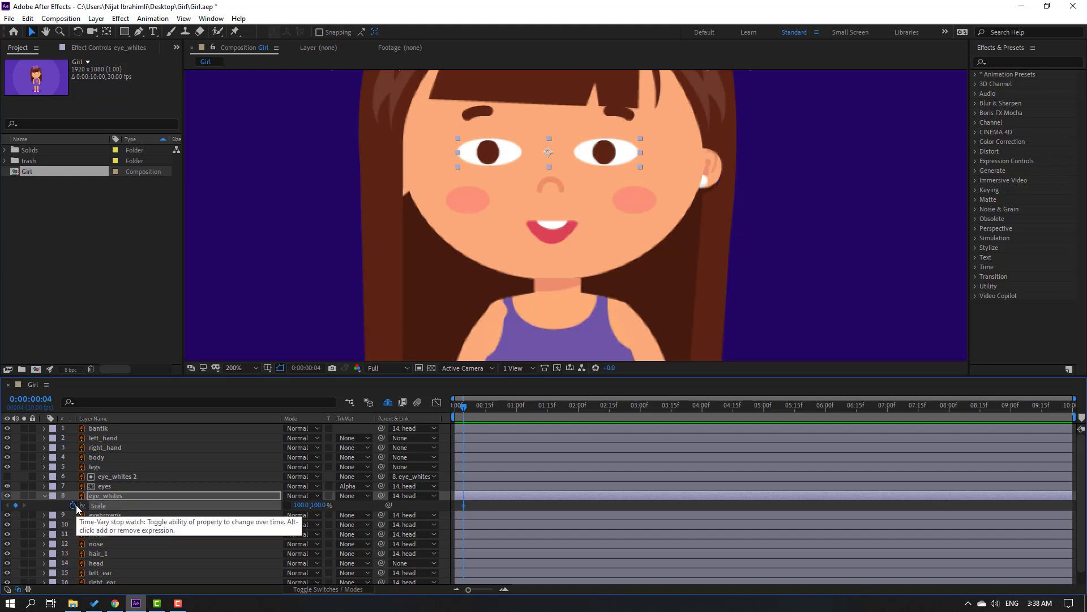
key(Page_Down)
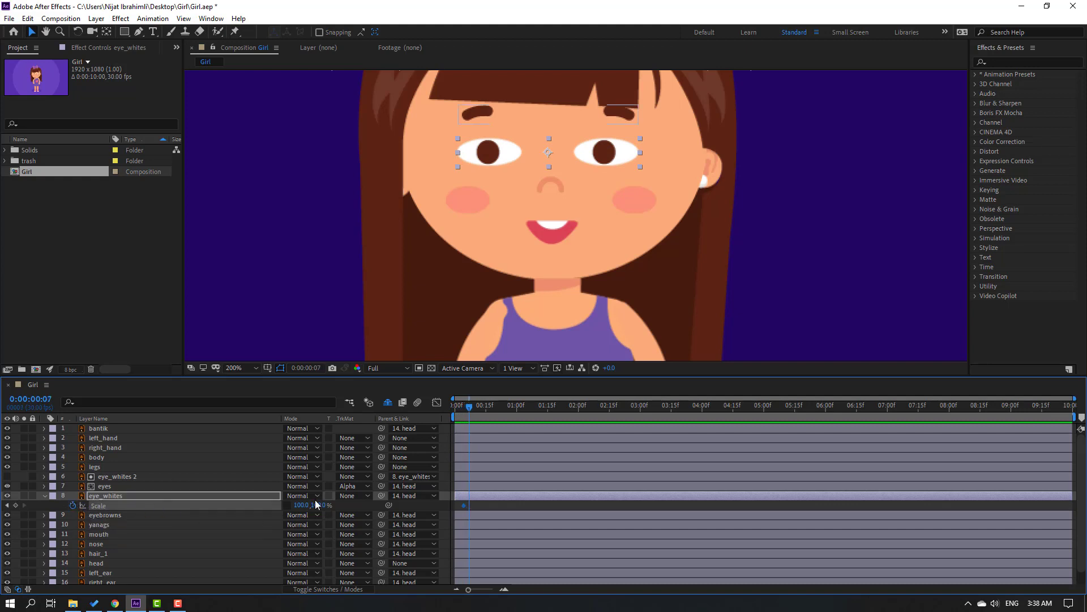
text(5)
key(Return)
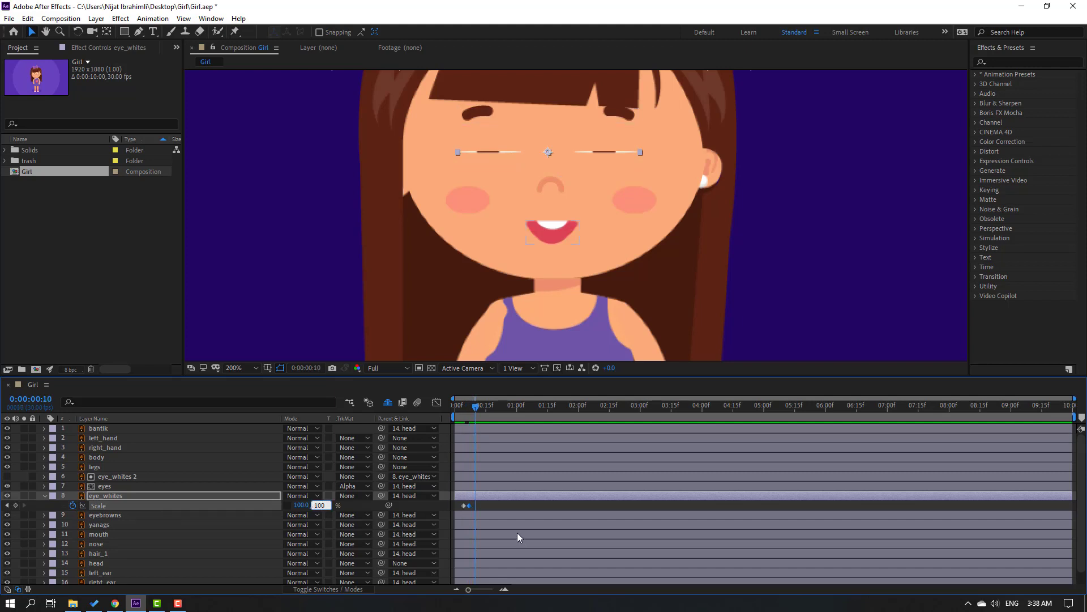
key(Return)
drag(456, 511, 456, 510)
Apply Easy Ease to the blink keyframes, spread them out slightly, and preview.
right_click(476, 505)
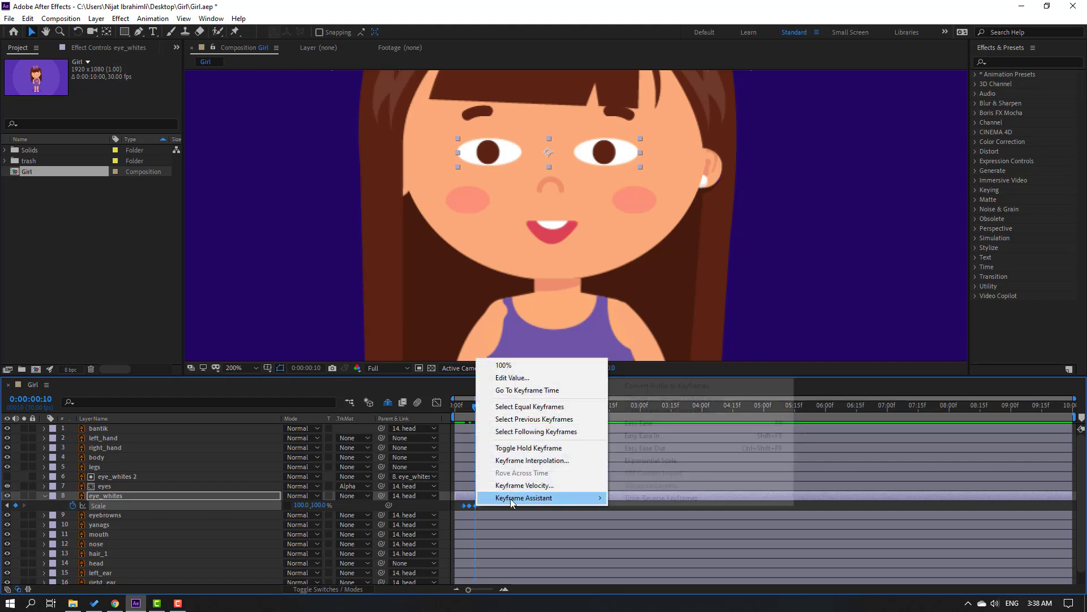
mouse_move(532, 563)
click(638, 424)
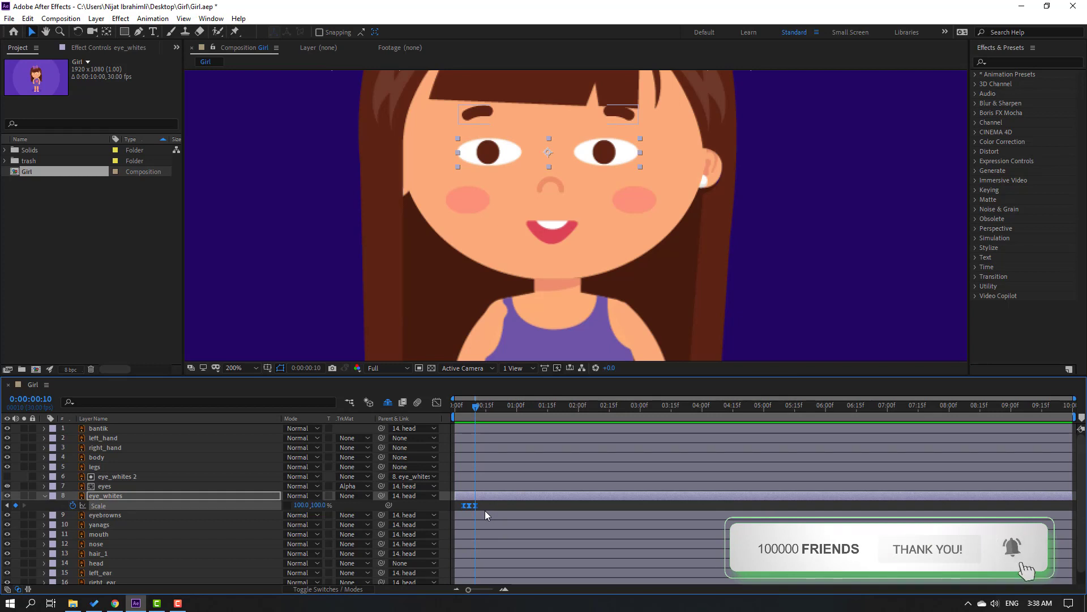
drag(474, 504, 483, 505)
key(space)
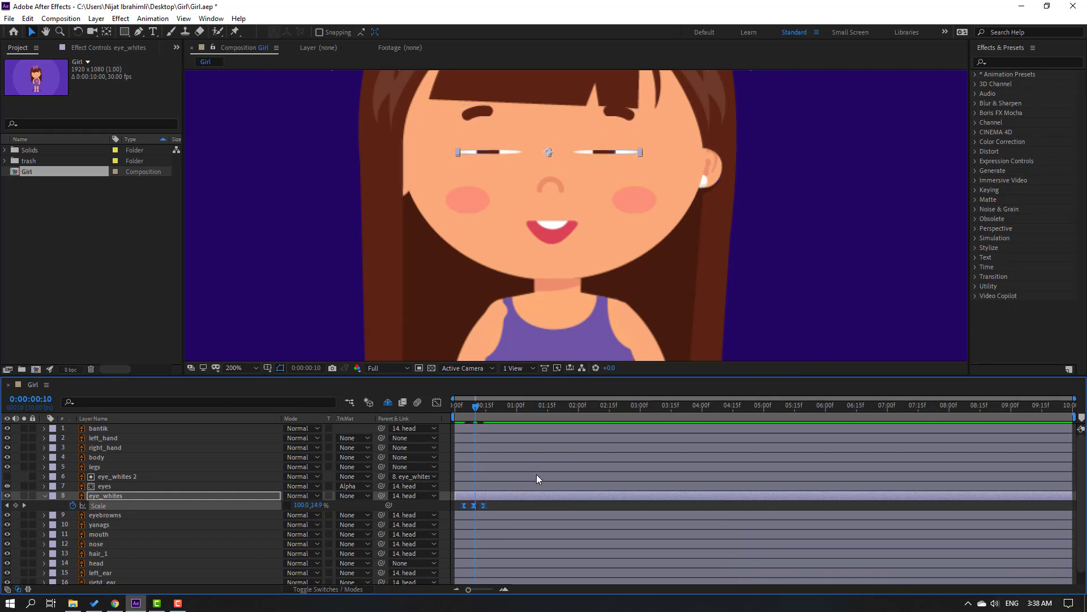
key(space)
Paste copies of the blink at 0:00:01:08, about 0:00:02:23 and 0:00:04:07, then preview.
click(460, 506)
click(533, 409)
key(ctrl+v)
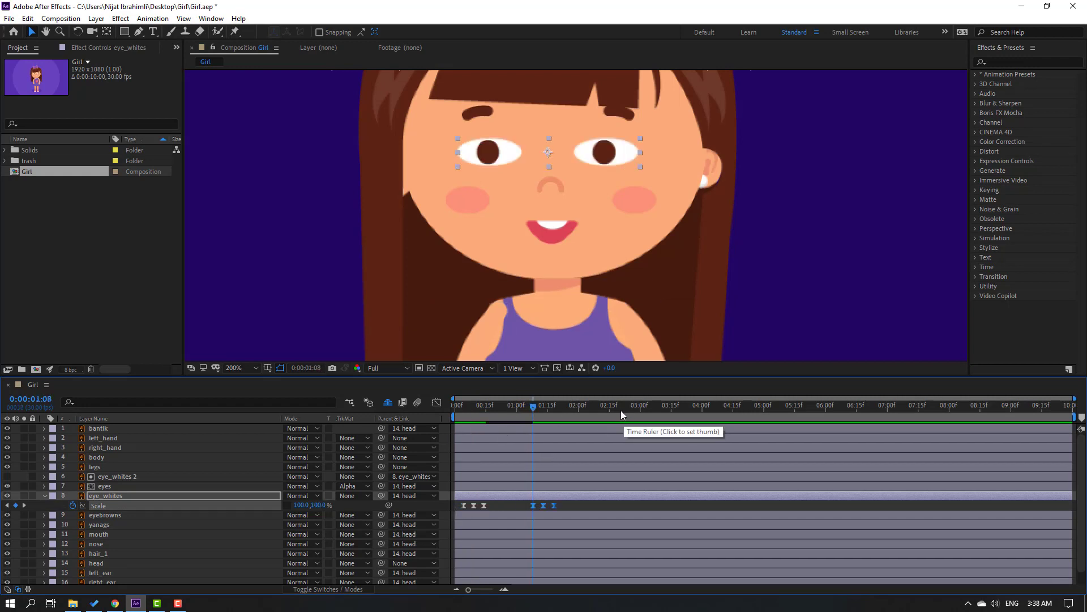
click(621, 410)
key(ctrl+v)
click(715, 406)
key(ctrl+v)
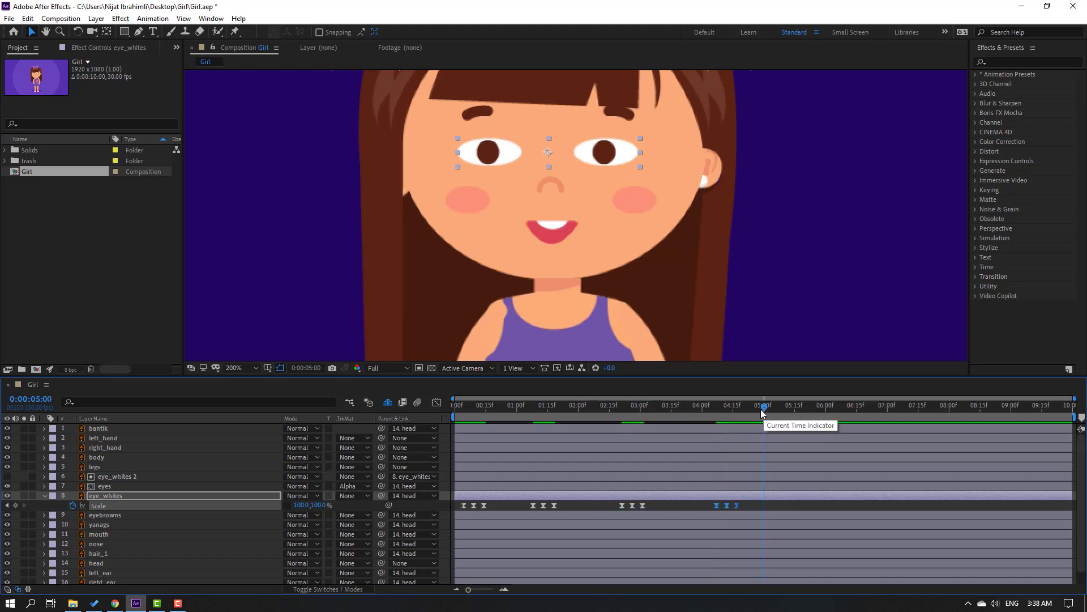
click(764, 408)
scroll(587, 217, down, 2)
key(space)
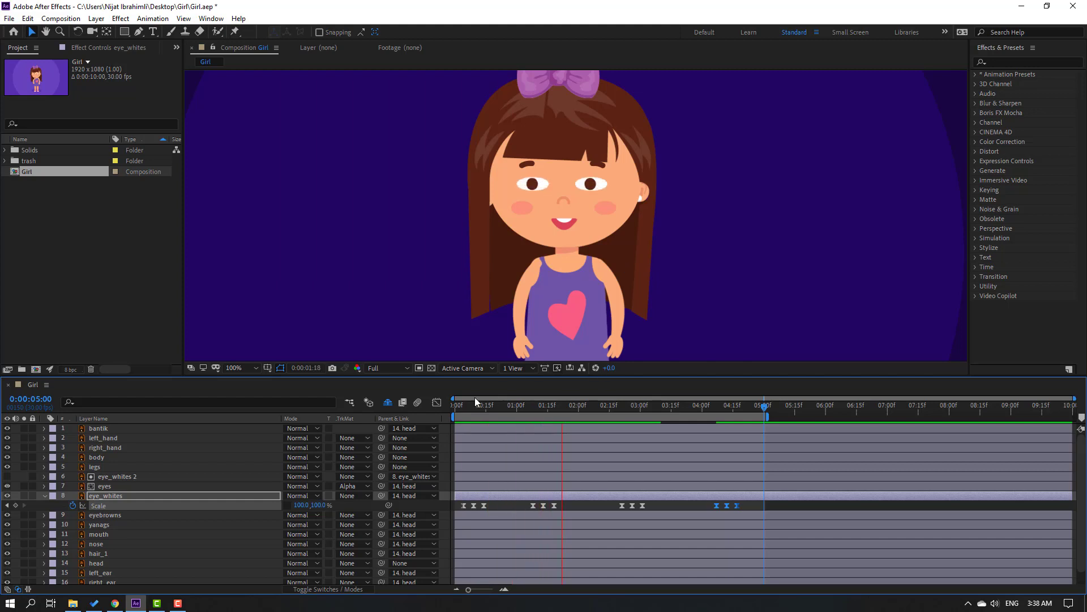
Start Position keyframing on the eyes layer at the start, shifting the pupils slightly right.
click(105, 487)
key(p)
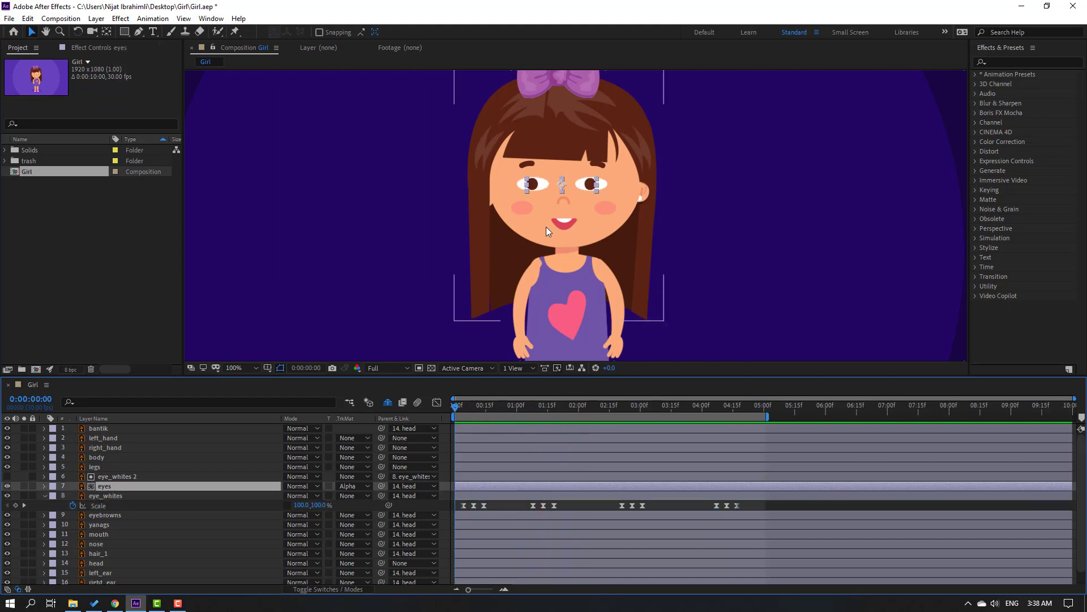
scroll(545, 226, up, 4)
scroll(529, 256, down, 2)
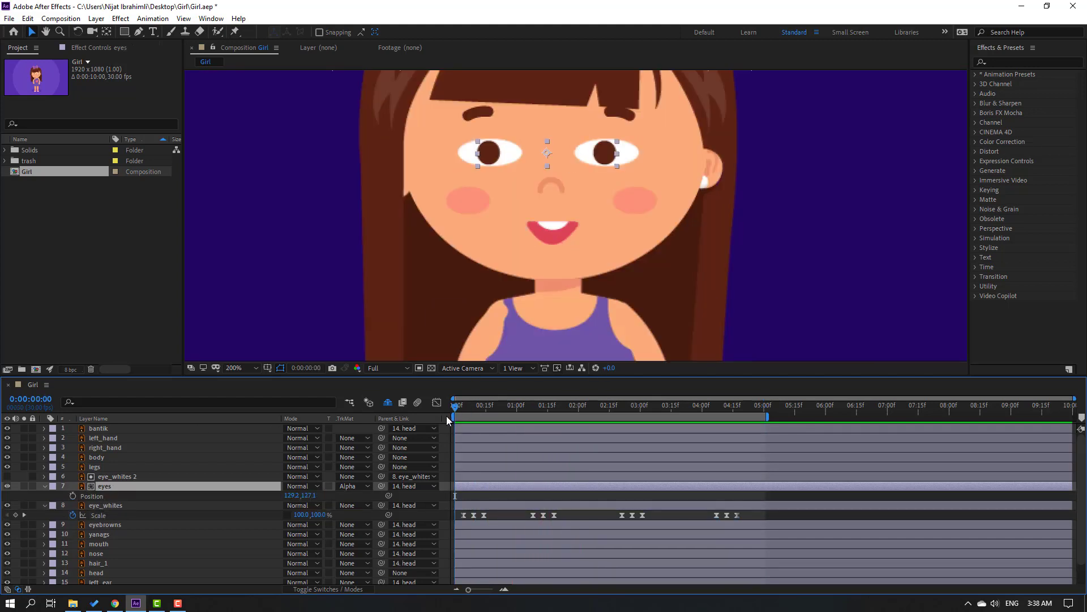
mouse_move(461, 406)
mouse_down()
mouse_move(474, 406)
mouse_move(458, 407)
mouse_up()
click(73, 496)
scroll(410, 192, up, 2)
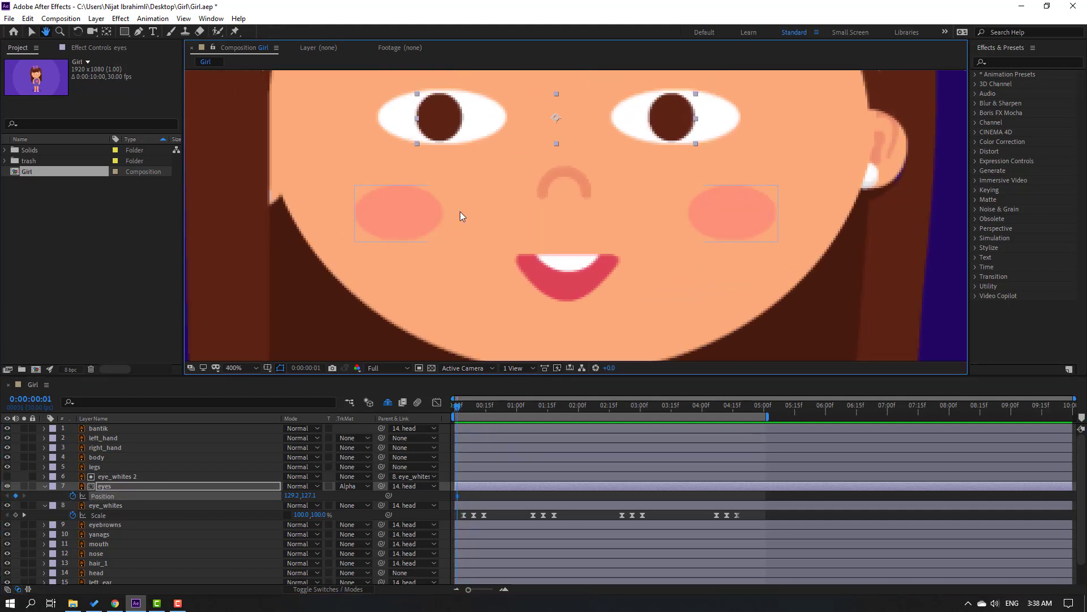
drag(442, 119, 453, 118)
Key the eyes at frame 7, move them back left to 129.2 at frame 9, then shift keys ~10 frames later.
drag(457, 412, 471, 410)
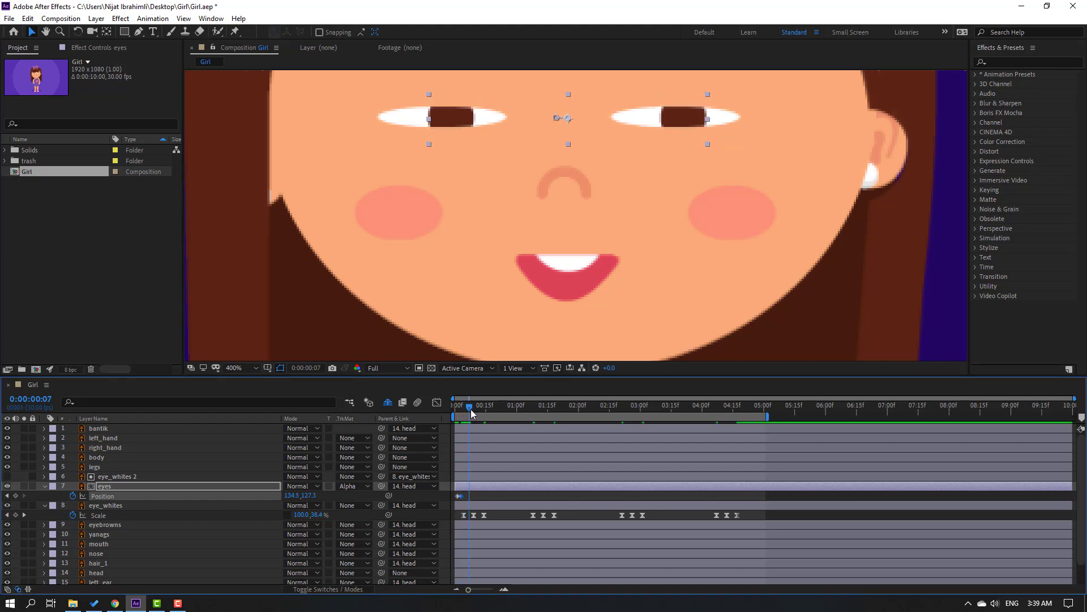
click(15, 495)
key(Page_Down)
key(Page_Down)
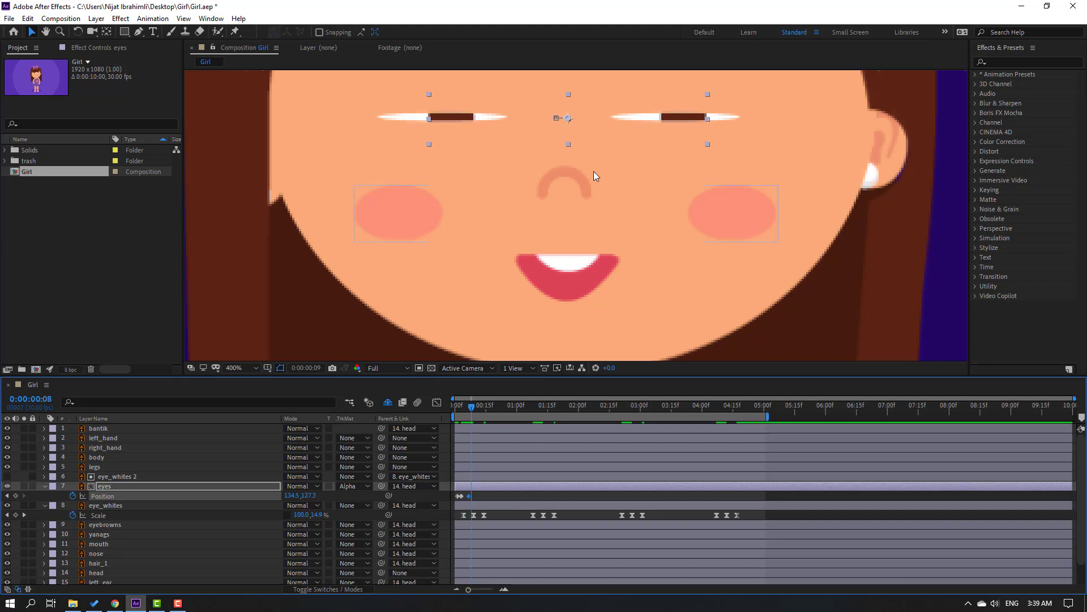
drag(669, 120, 653, 122)
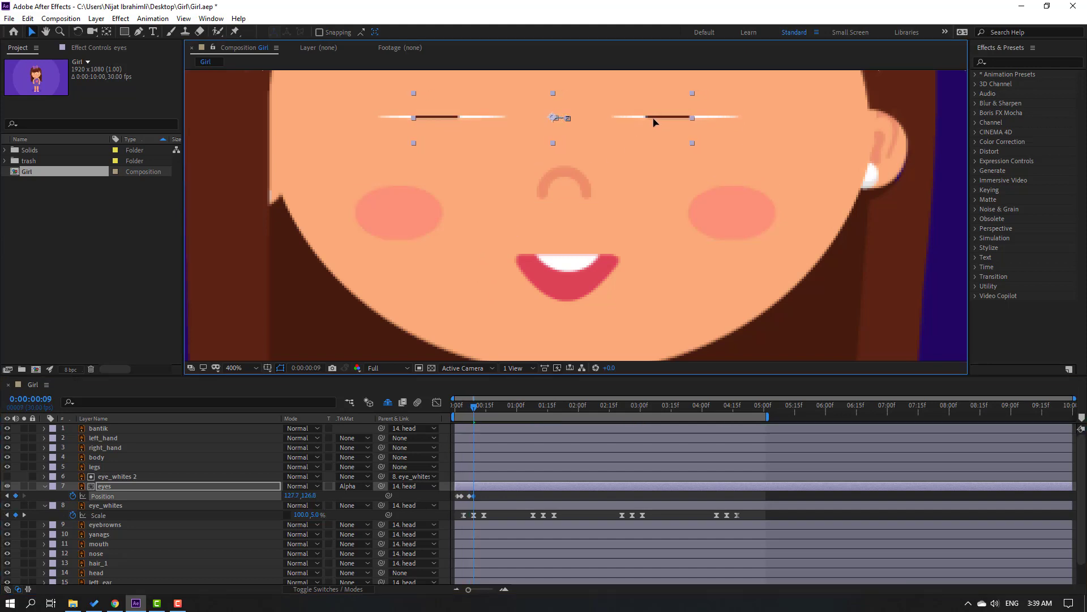
key(space)
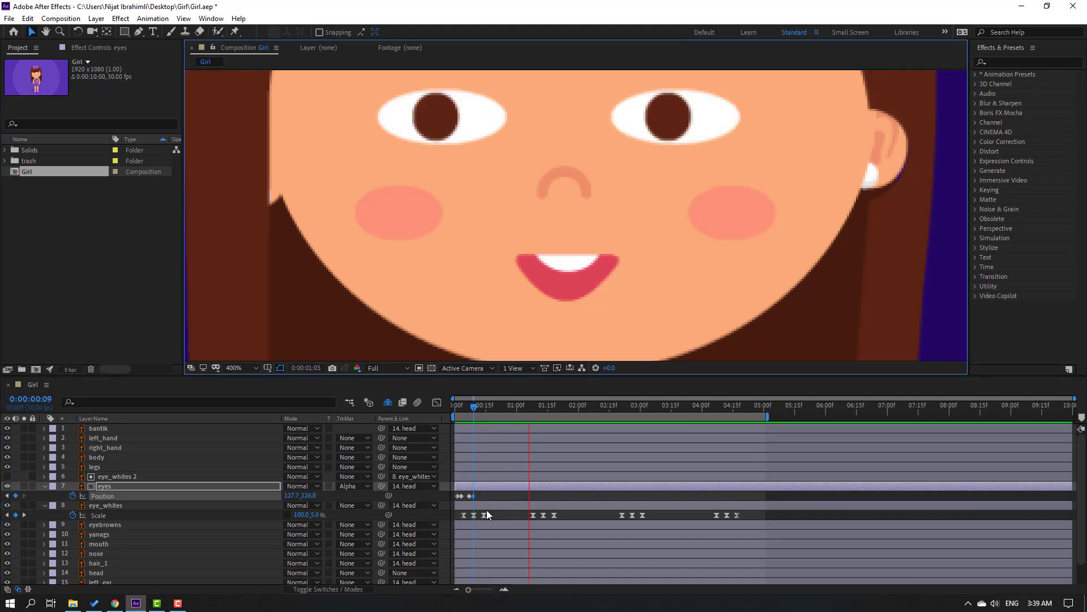
key(space)
drag(484, 496, 519, 497)
Apply Easy Ease to the eyes' Position keyframes, move the second key later, and preview.
right_click(505, 496)
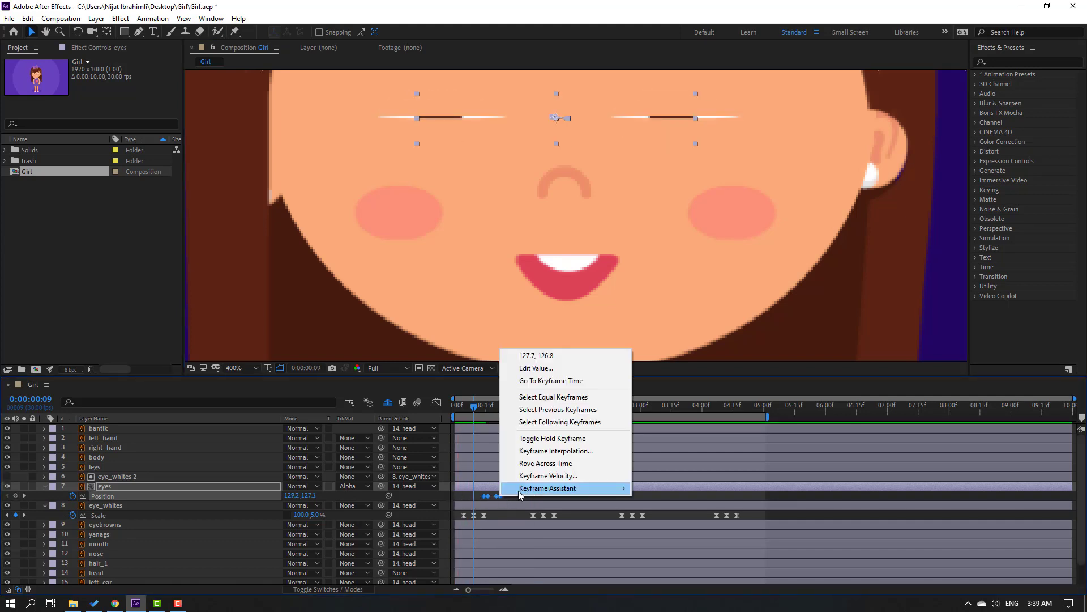
mouse_move(611, 491)
click(731, 522)
click(512, 496)
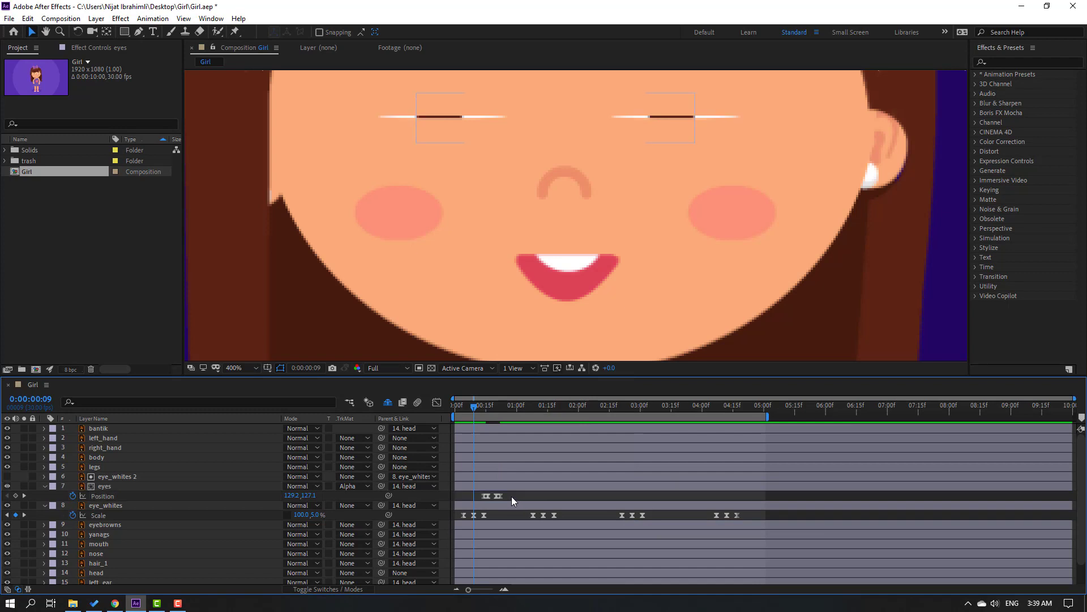
click(497, 496)
drag(502, 497, 518, 497)
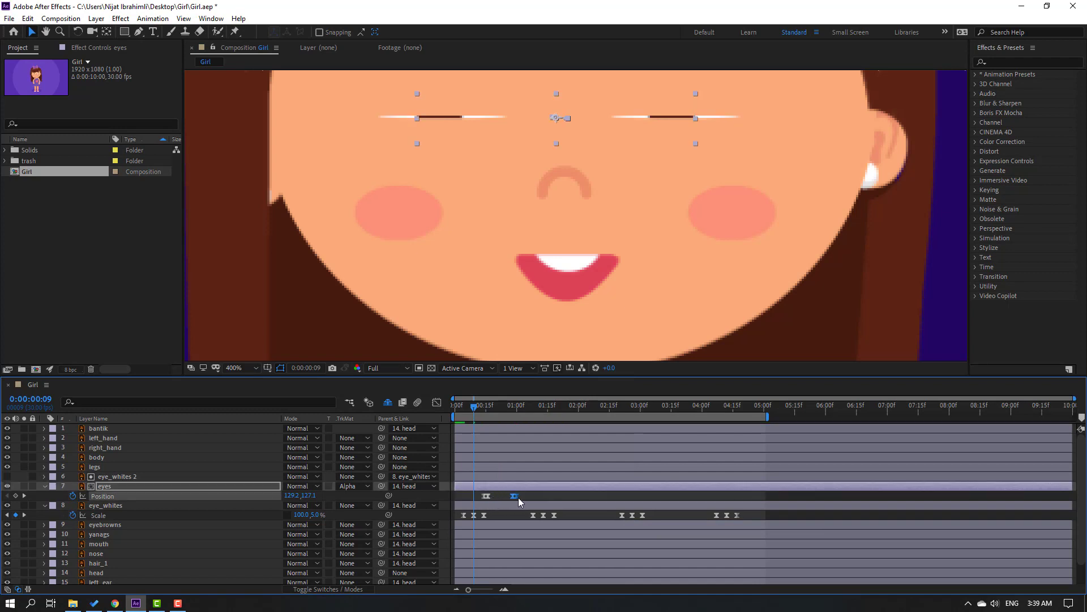
key(slash)
key(space)
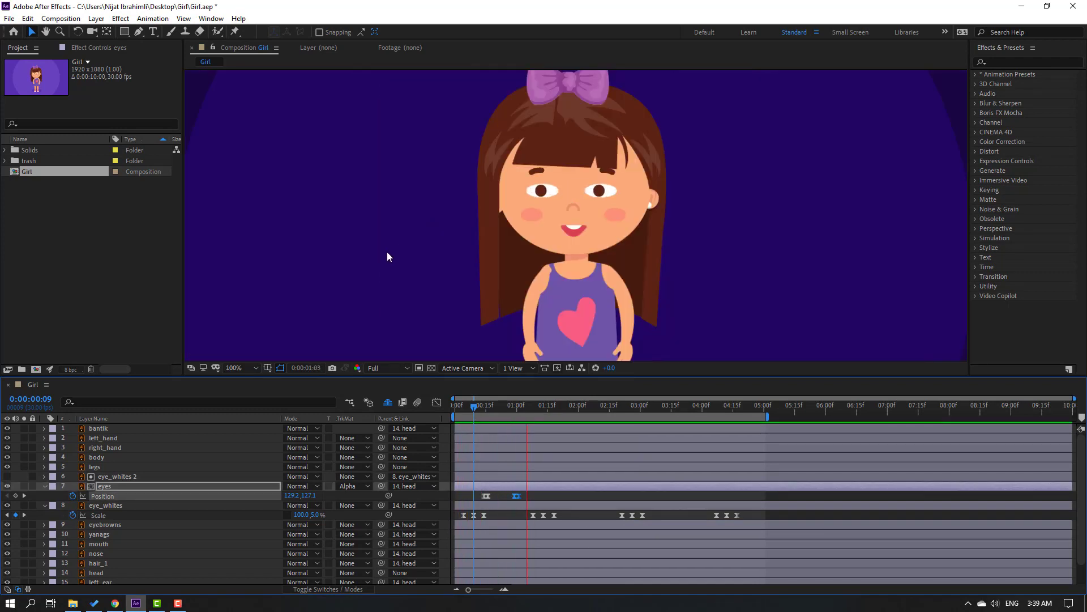
key(period)
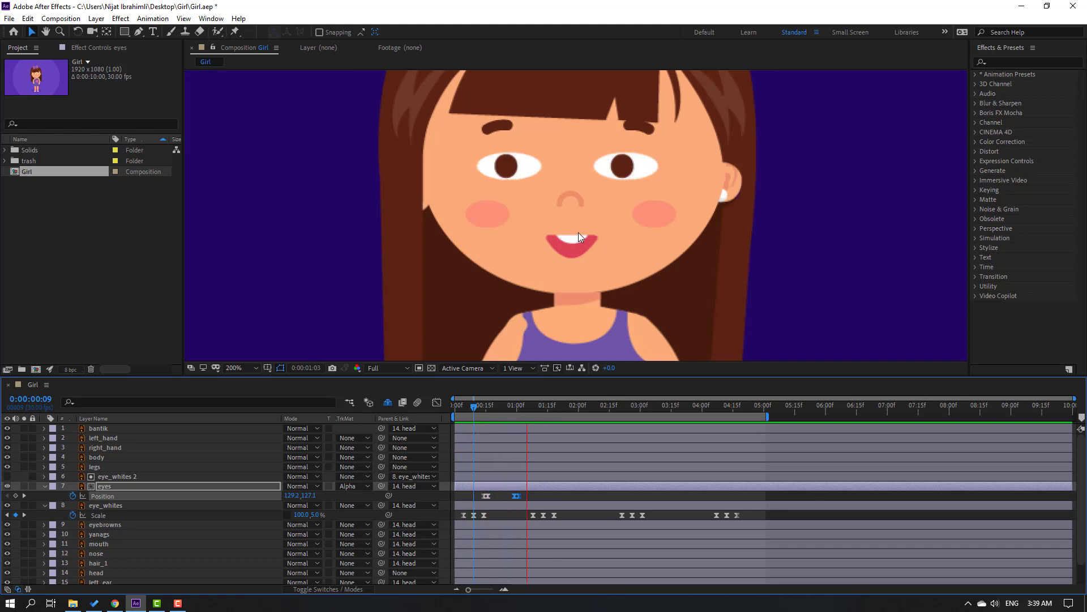
key(space)
Add a Position keyframe at 1:10 and glance the pupils right to 140.0 around 1:12.
drag(528, 411, 537, 410)
click(15, 495)
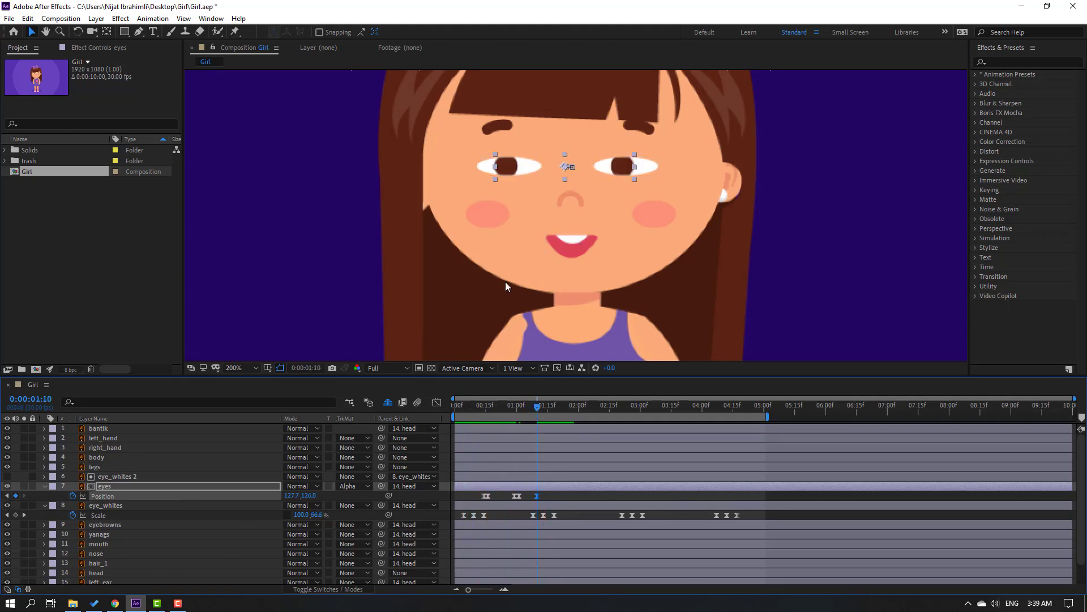
scroll(573, 219, up, 1)
key(Page_Down)
key(Page_Down)
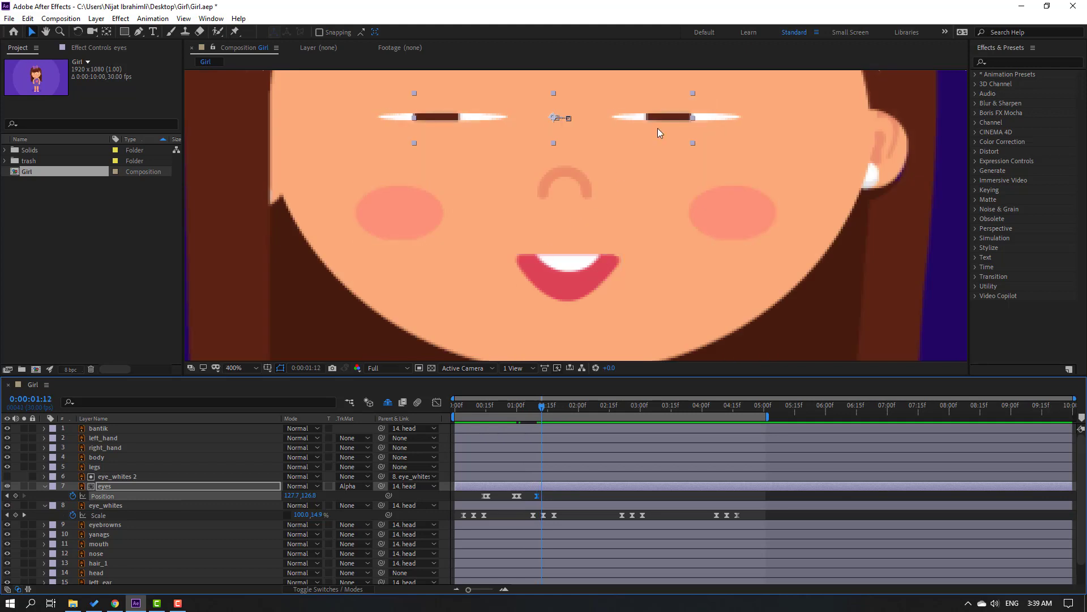
drag(658, 129, 687, 132)
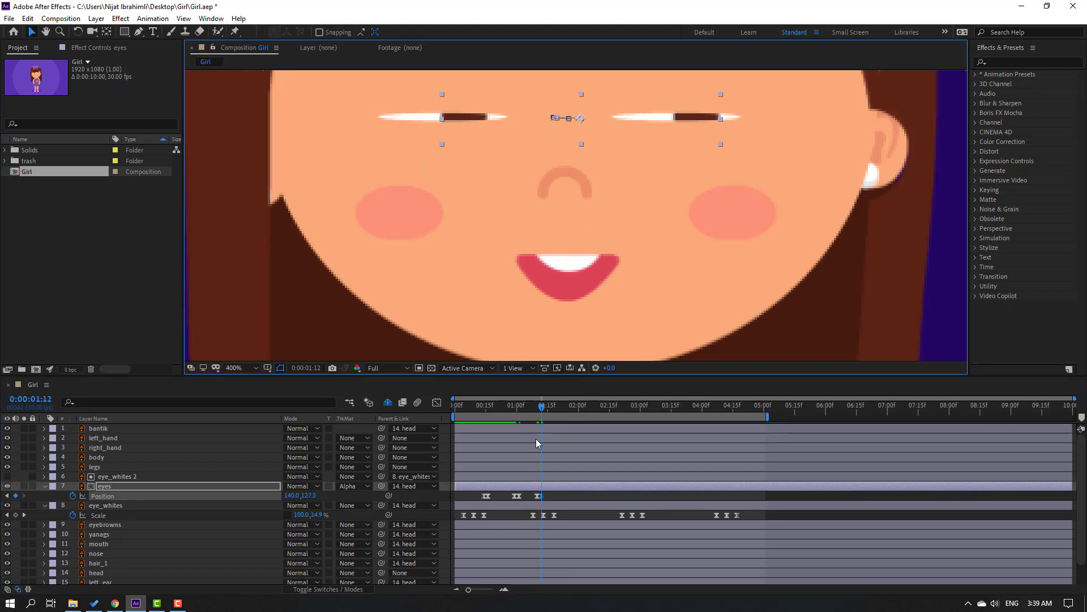
click(542, 495)
key(ctrl+z)
key(slash)
key(space)
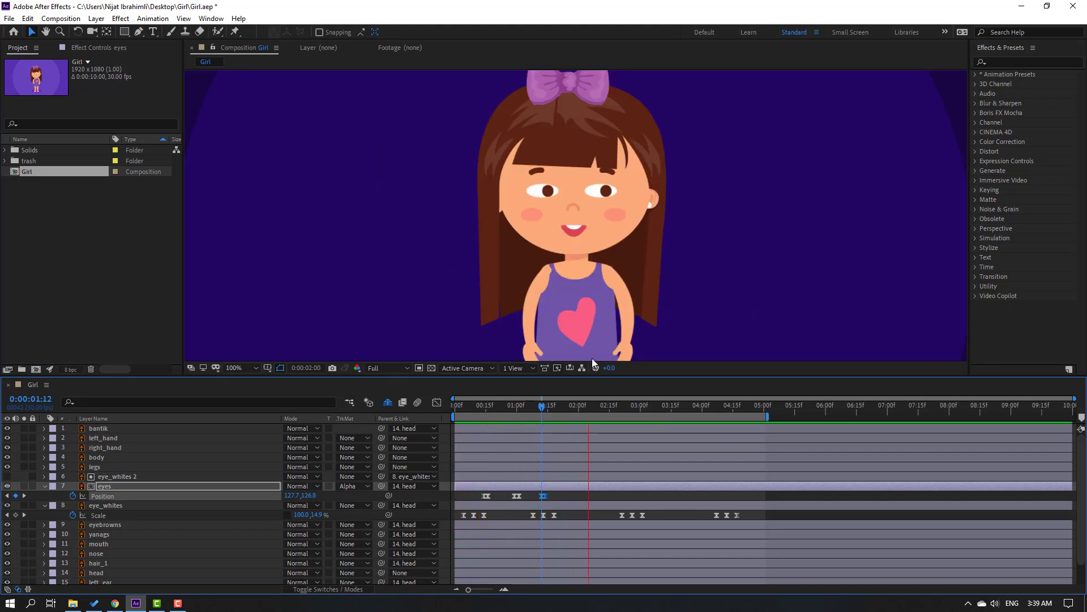
key(space)
Key the eyes at 1:18, return the pupils left to 131.5 at 1:20, then shift that key two frames later.
drag(546, 409, 555, 406)
key(period)
click(16, 495)
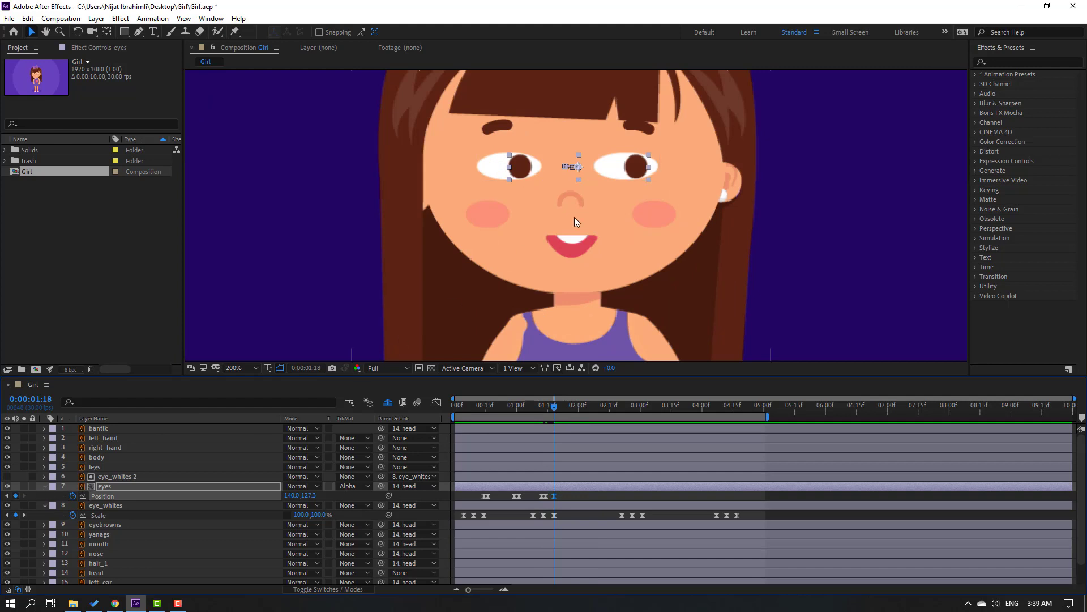
key(period)
key(Page_Down)
key(Page_Down)
drag(667, 140, 647, 141)
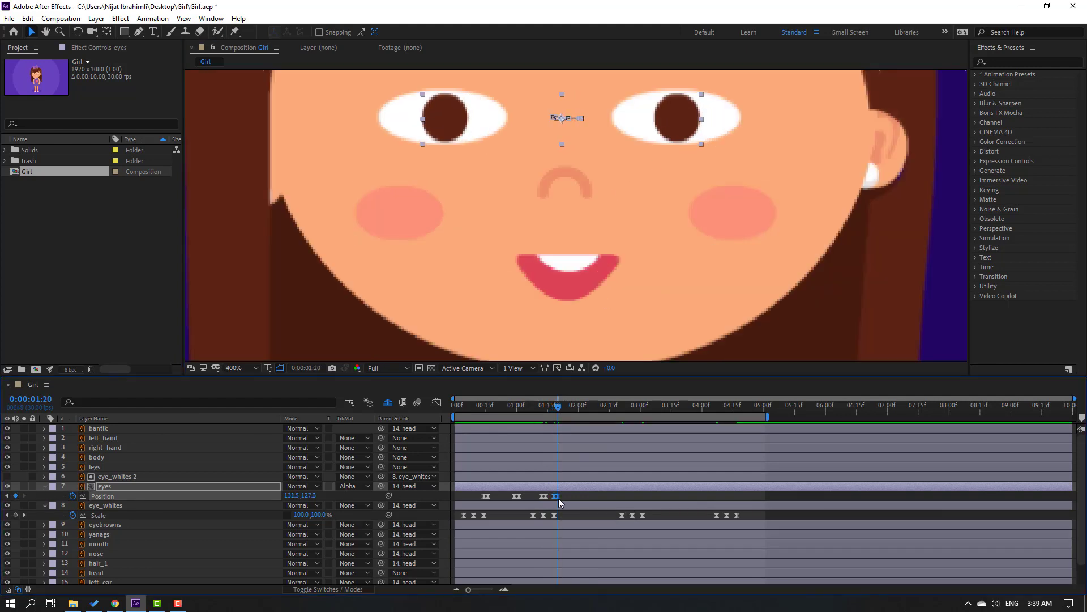
drag(559, 497, 564, 498)
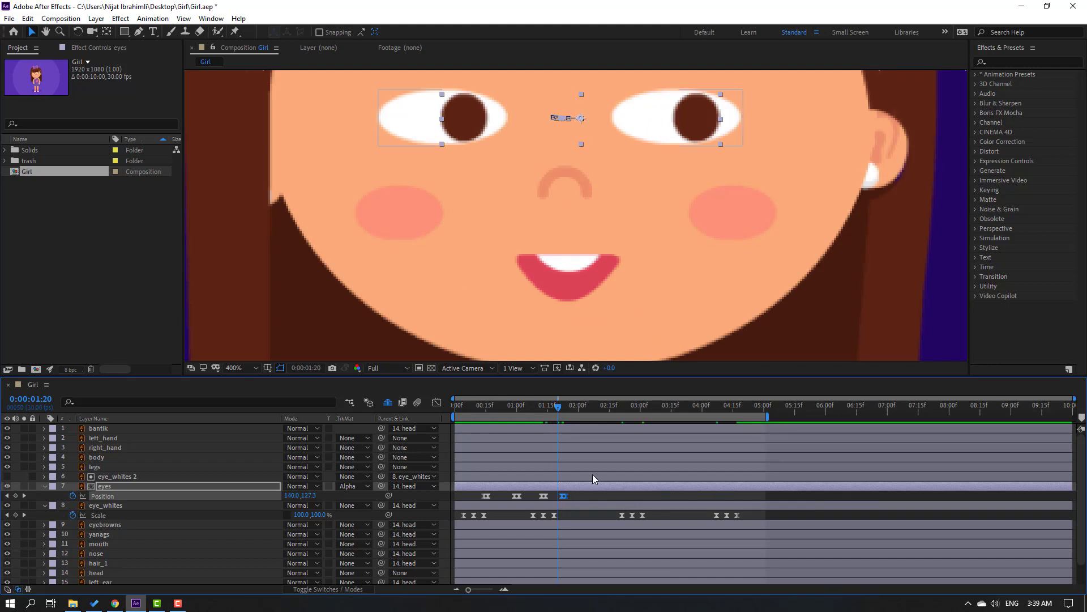
key(comma)
key(space)
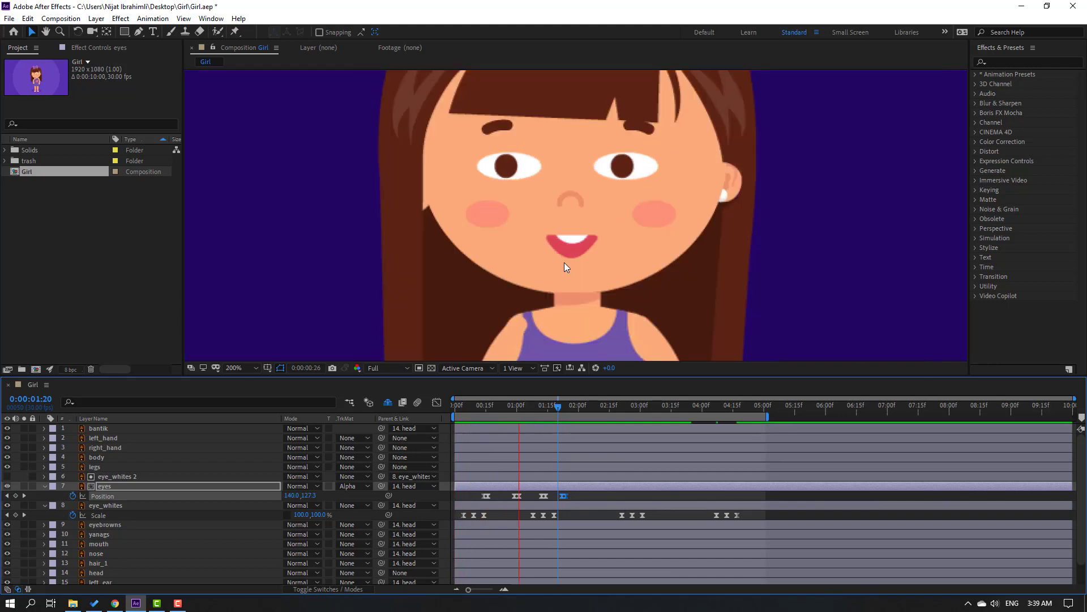
Nudge the pupils to 133.7, 129.1 at 1:24.
drag(555, 404, 567, 406)
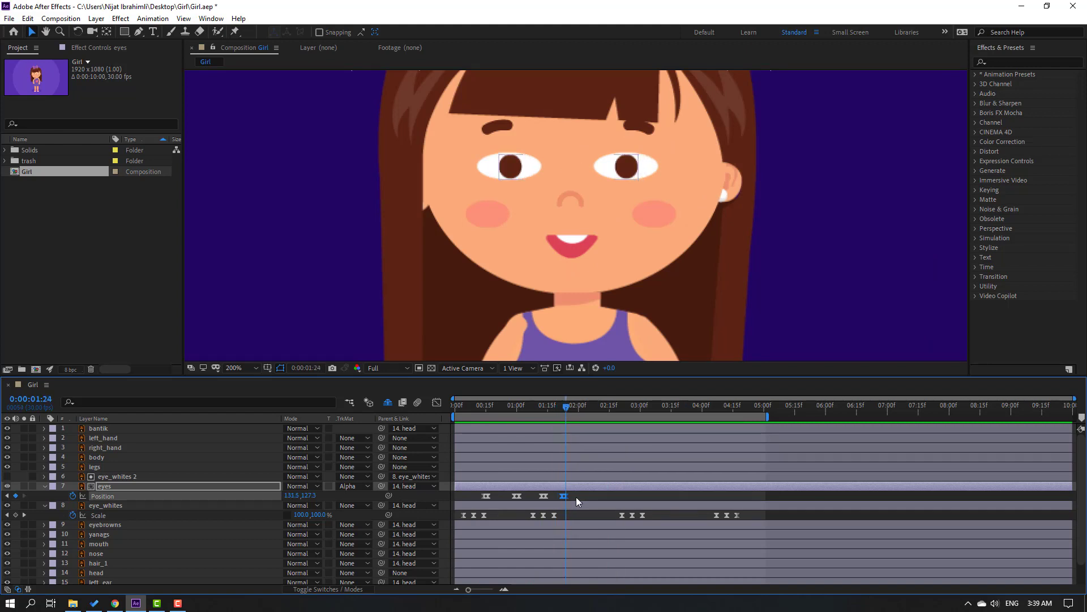
key(period)
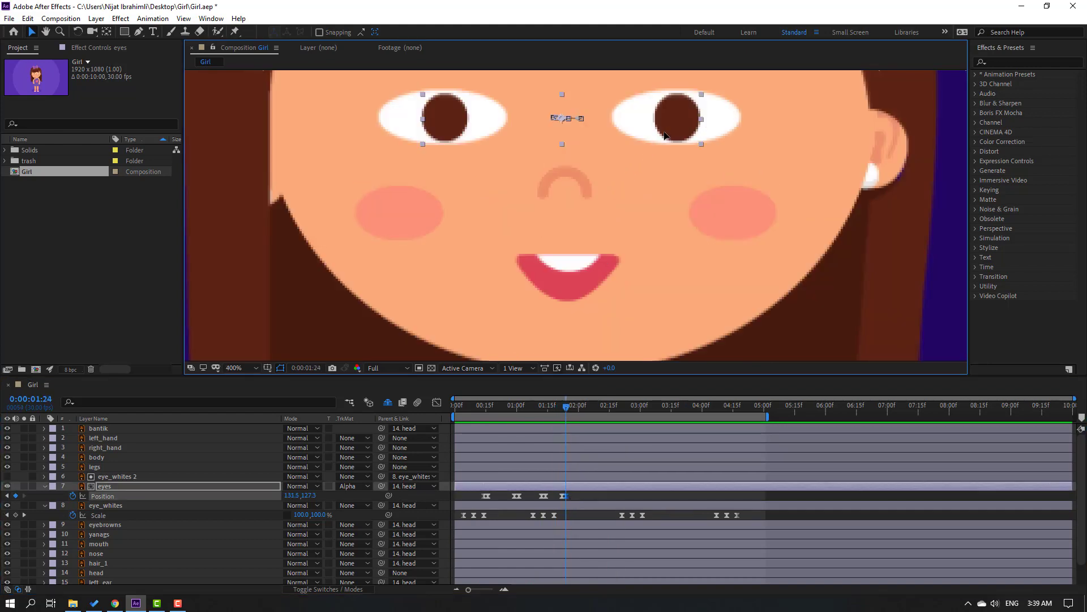
drag(664, 136, 668, 140)
key(comma)
key(comma)
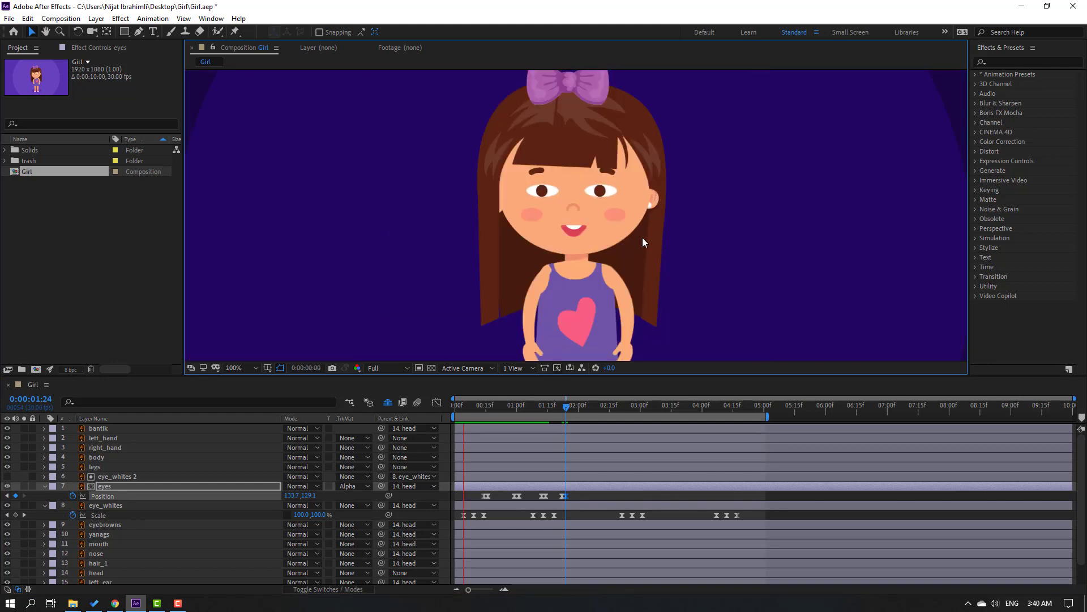
Shift the eyes left to 130.5, 128.3 at the 1:23 Position keyframe.
key(space)
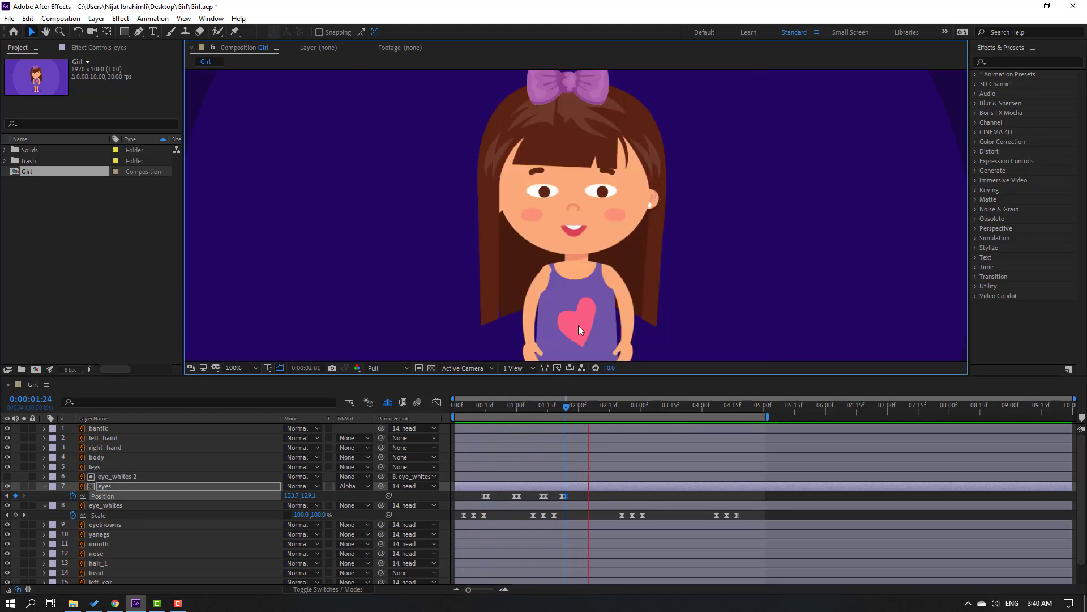
mouse_move(583, 491)
mouse_down()
mouse_move(544, 495)
mouse_move(599, 495)
mouse_up()
key(space)
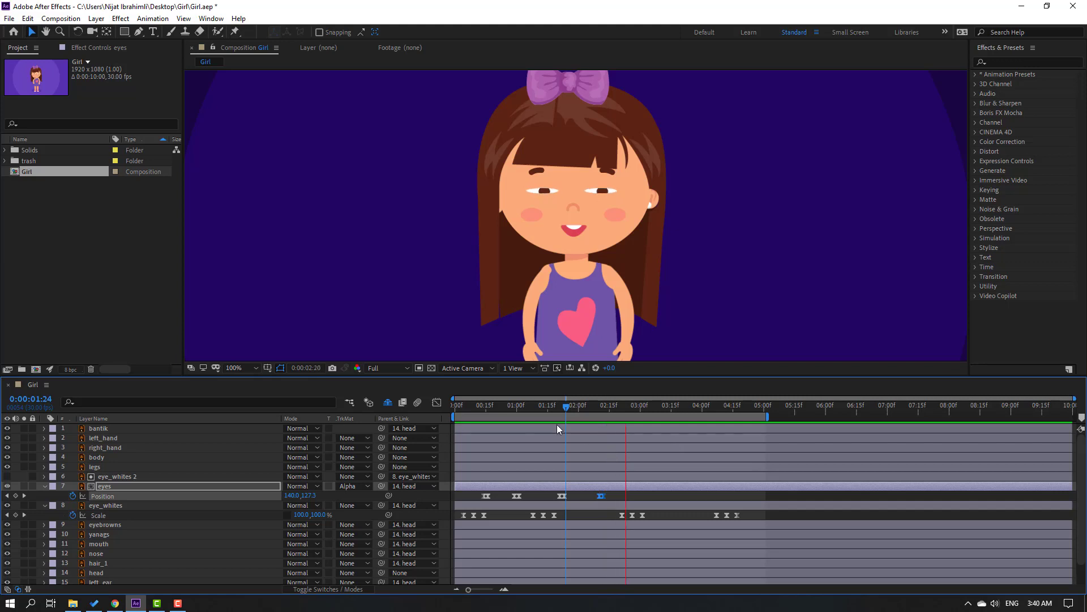
click(564, 408)
click(562, 497)
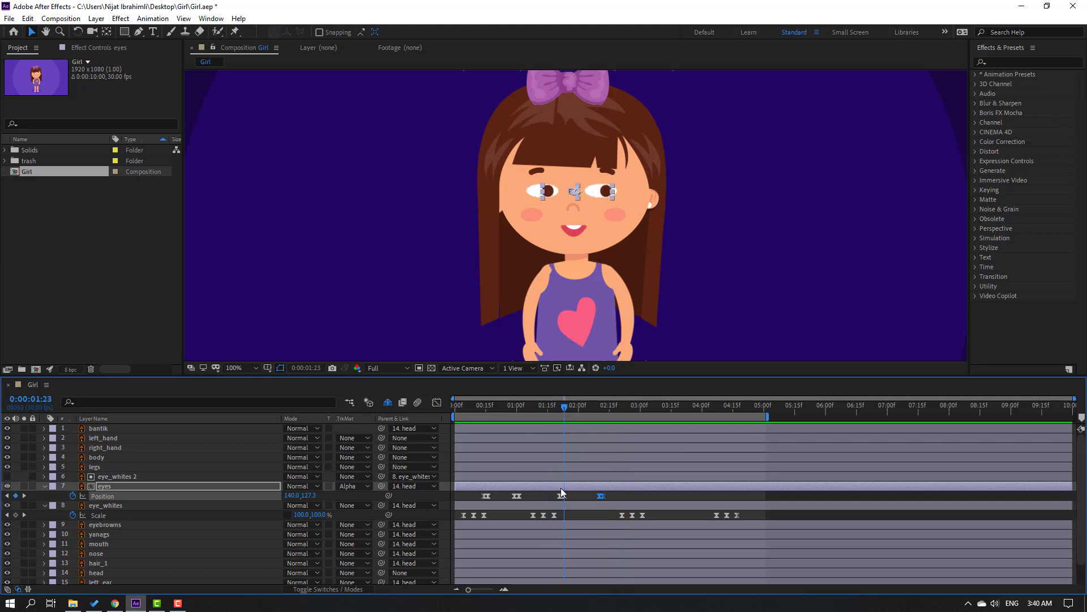
key(period)
key(period)
drag(525, 169, 514, 170)
click(563, 497)
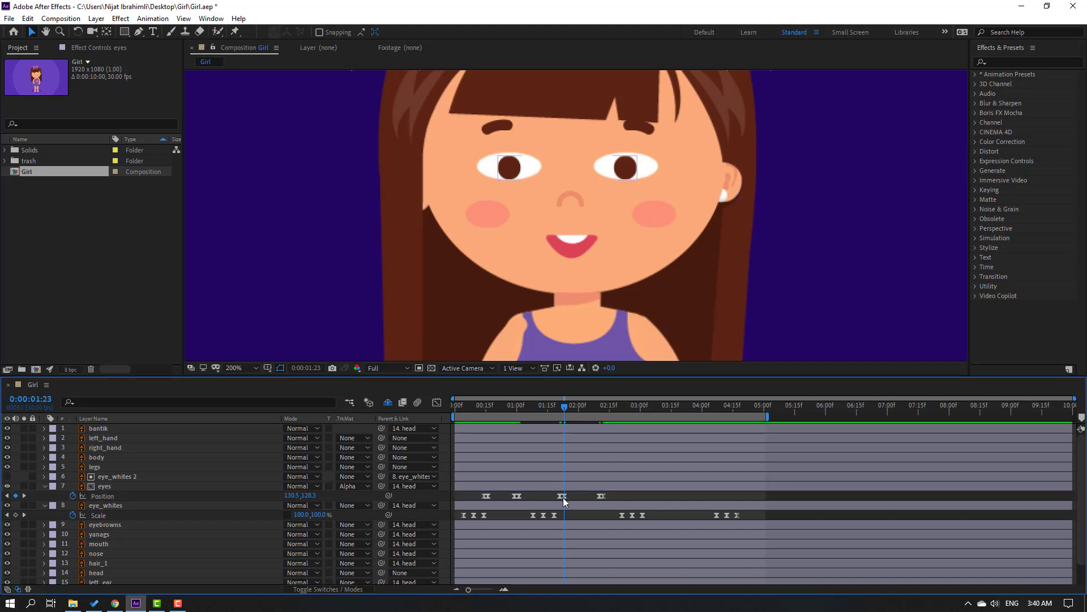
Make the eyes' 2:10 Position keyframe match the 1:23 position, then preview the glances.
drag(586, 406, 599, 406)
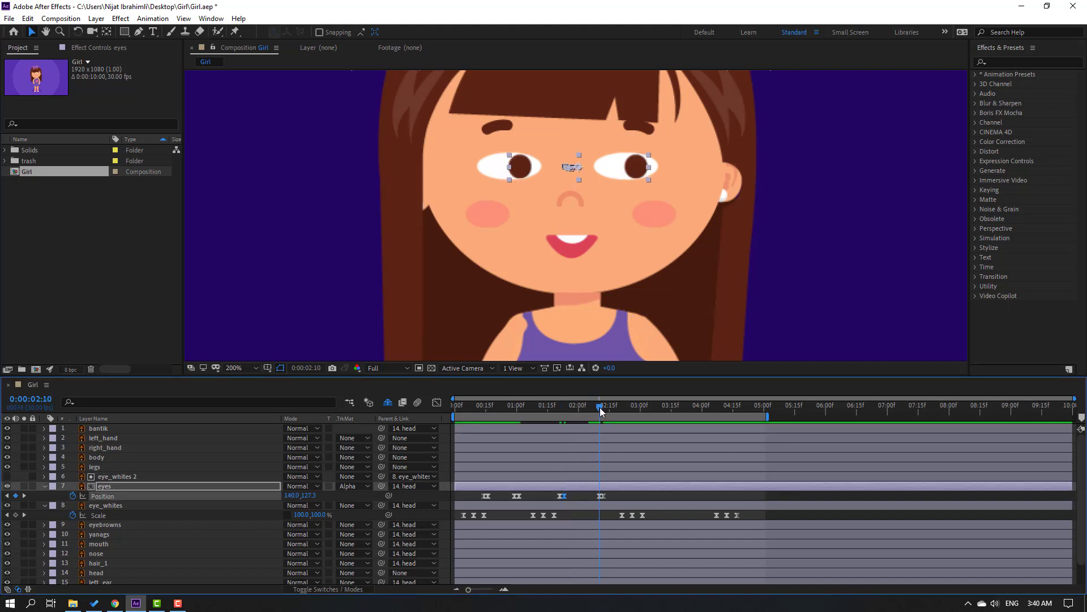
click(601, 496)
key(ctrl+v)
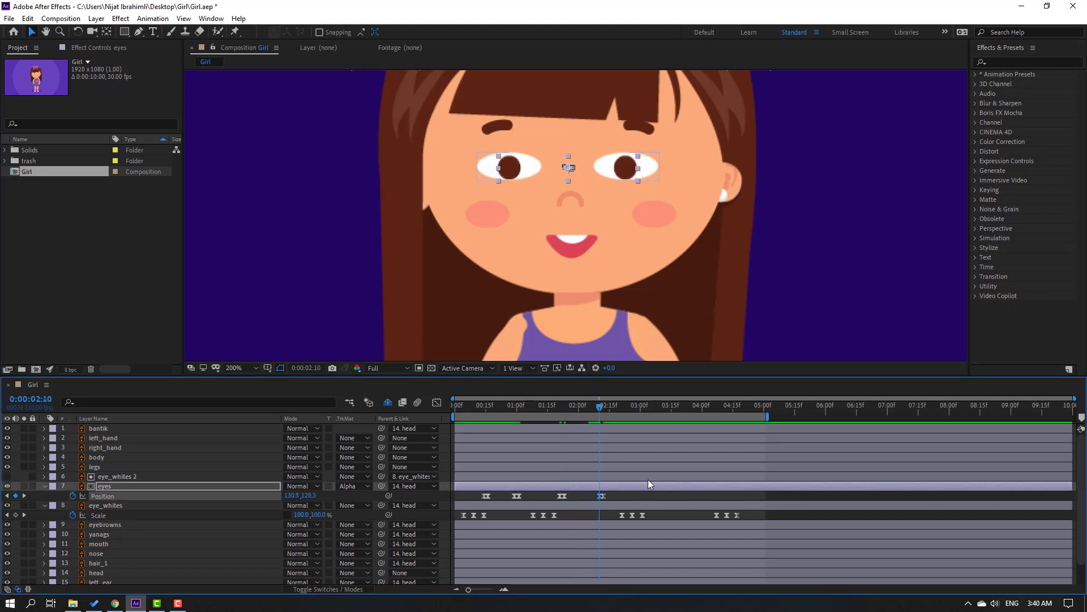
click(582, 411)
key(space)
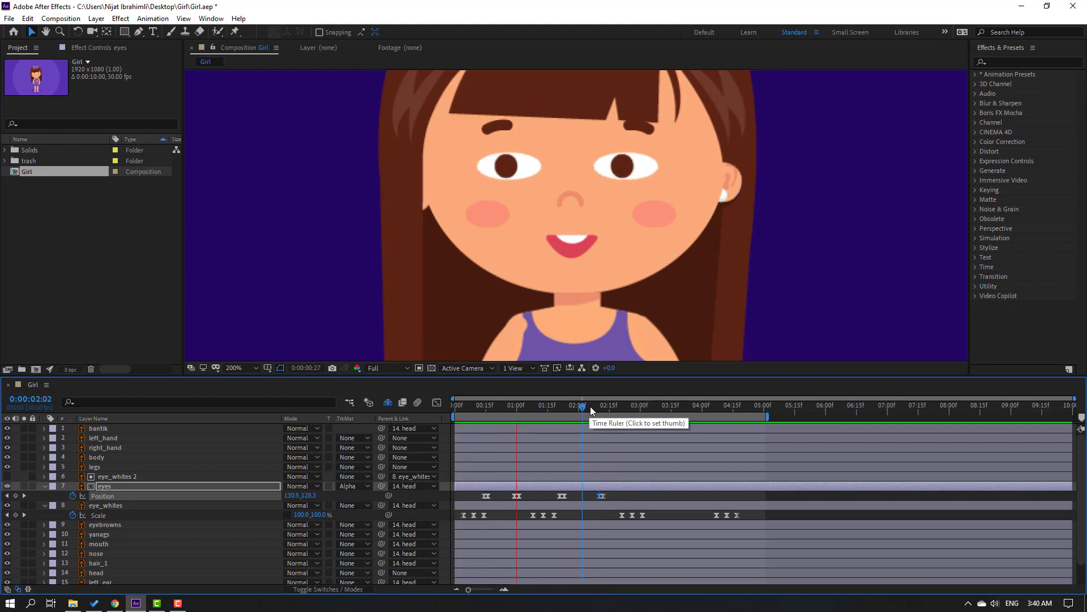
key(space)
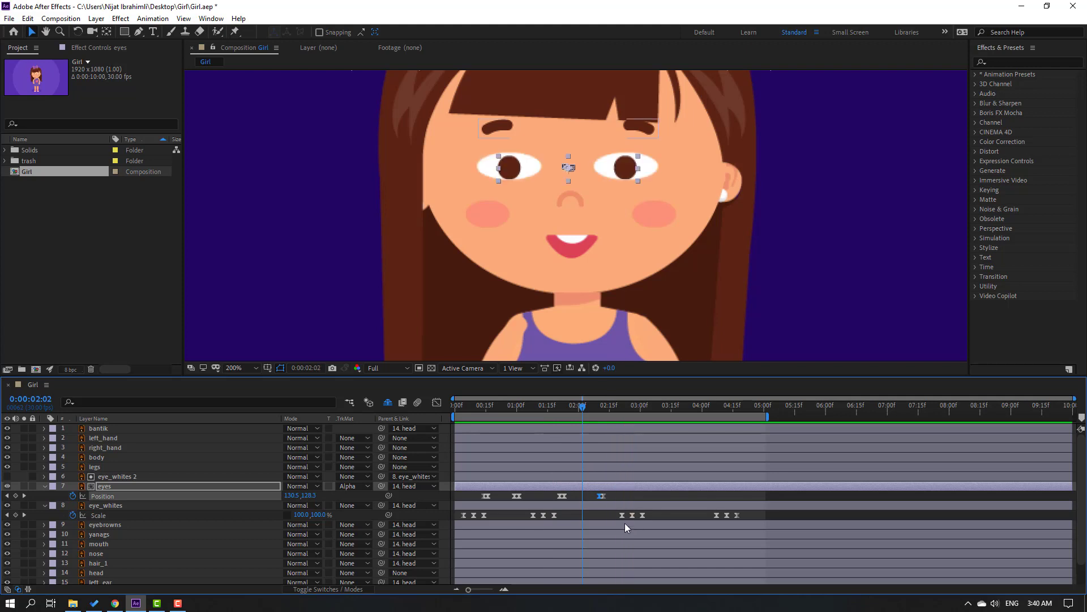
Copy all four eye Position keyframes to 0:00:02:24 and preview the repeated glance.
drag(615, 495, 505, 496)
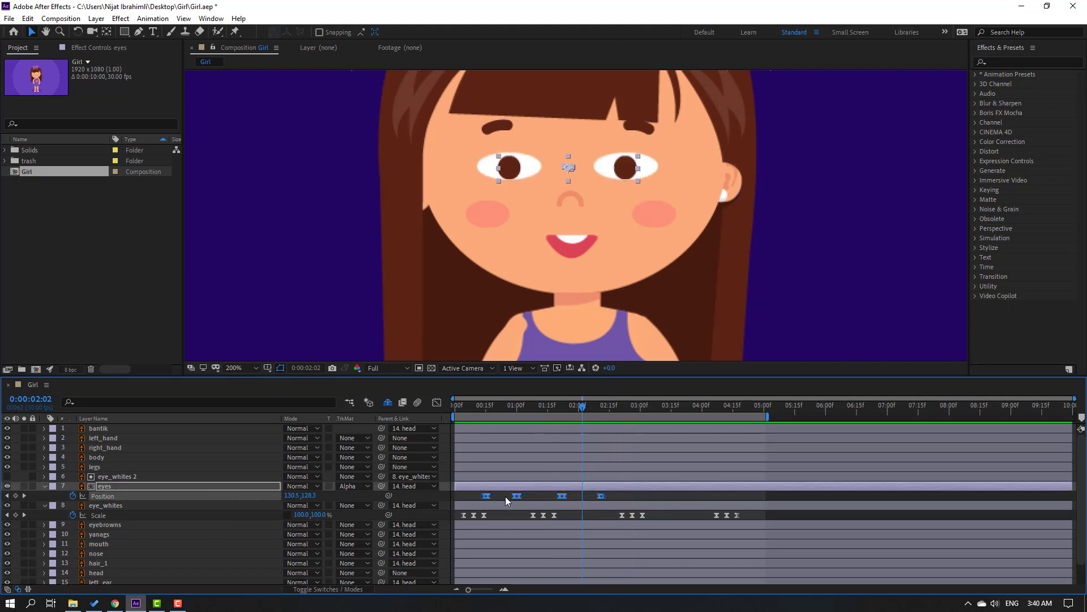
click(627, 405)
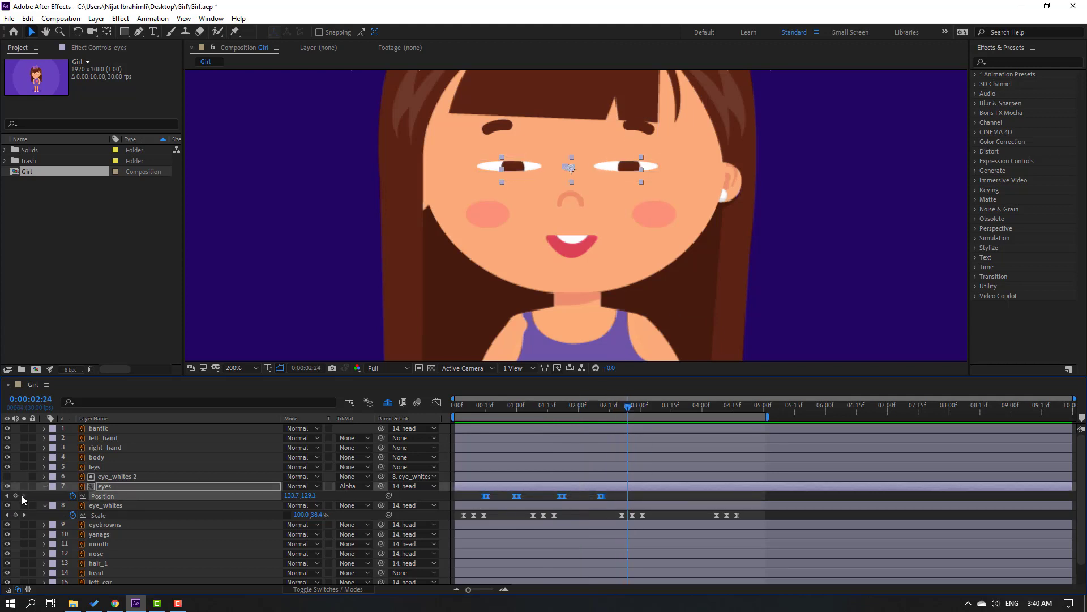
key(ctrl+c)
key(ctrl+v)
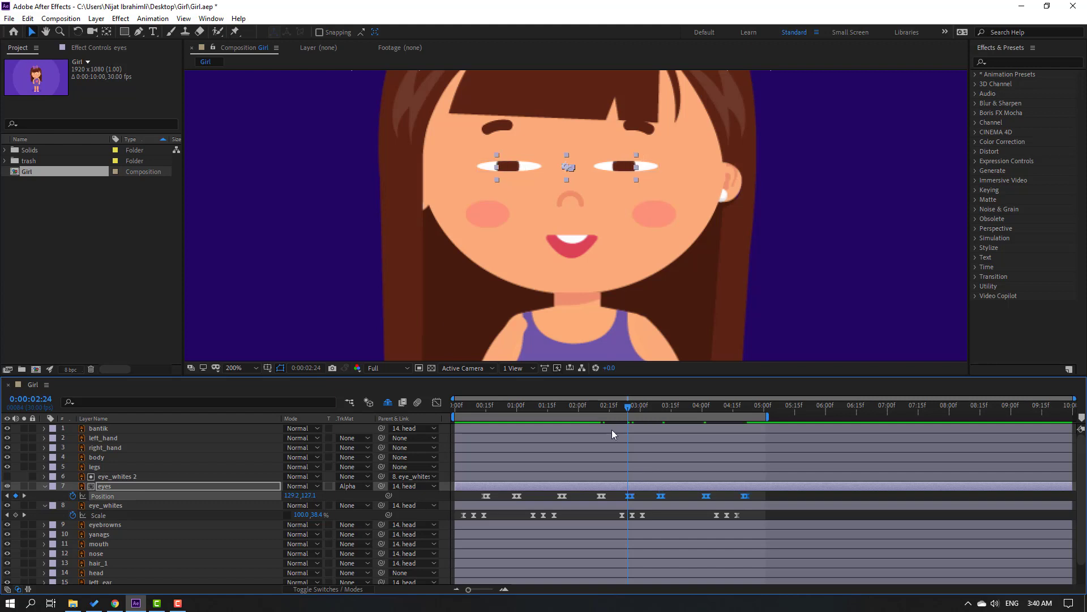
key(space)
scroll(440, 262, down, 2)
scroll(401, 264, down, 2)
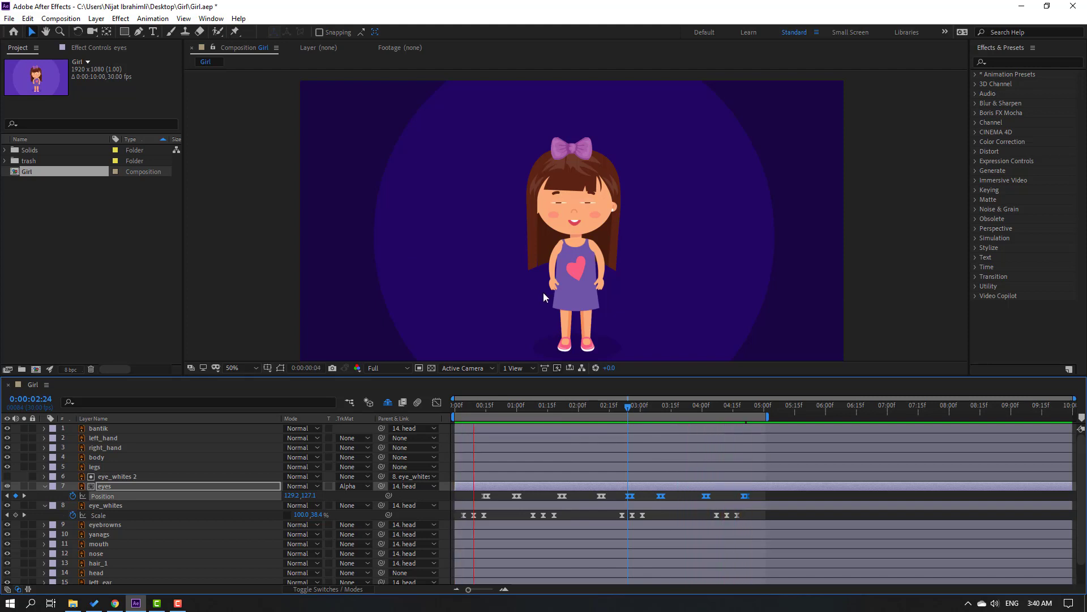
key(space)
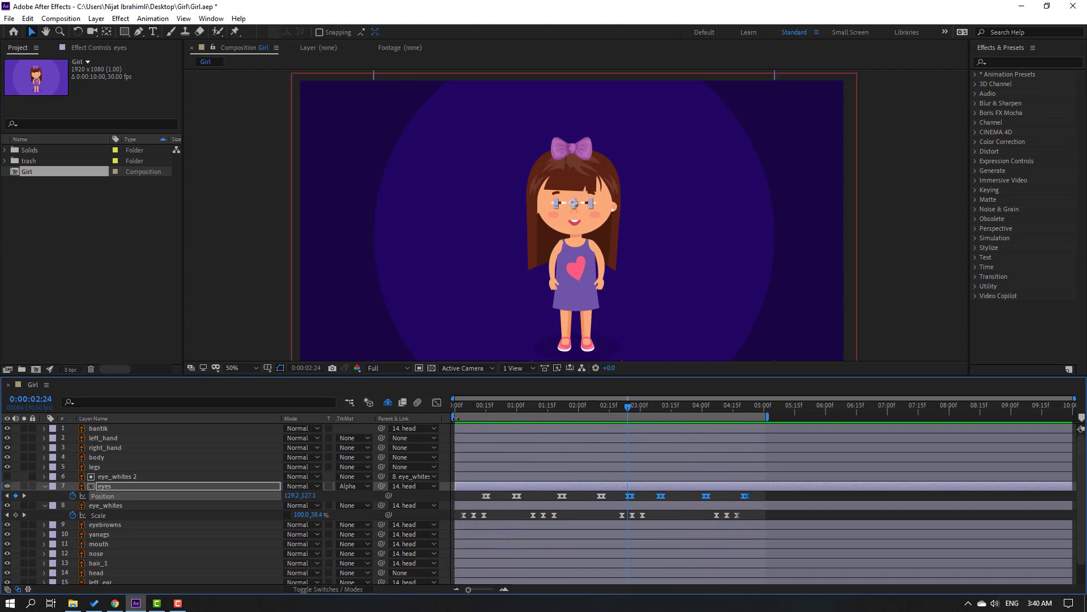
Save Girl.aep and collapse the eyes and eye_whites properties.
key(ctrl+s)
click(44, 487)
click(43, 496)
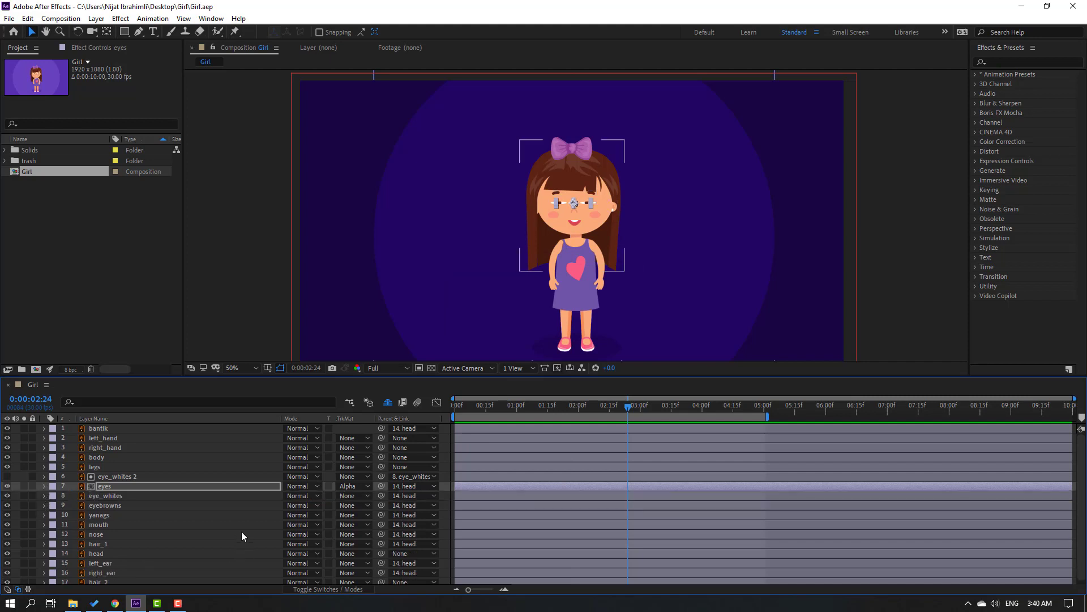
Reveal Rotation on the left_hand and right_hand layers, with the time back at the start.
click(101, 445)
click(103, 440)
shift+click(115, 450)
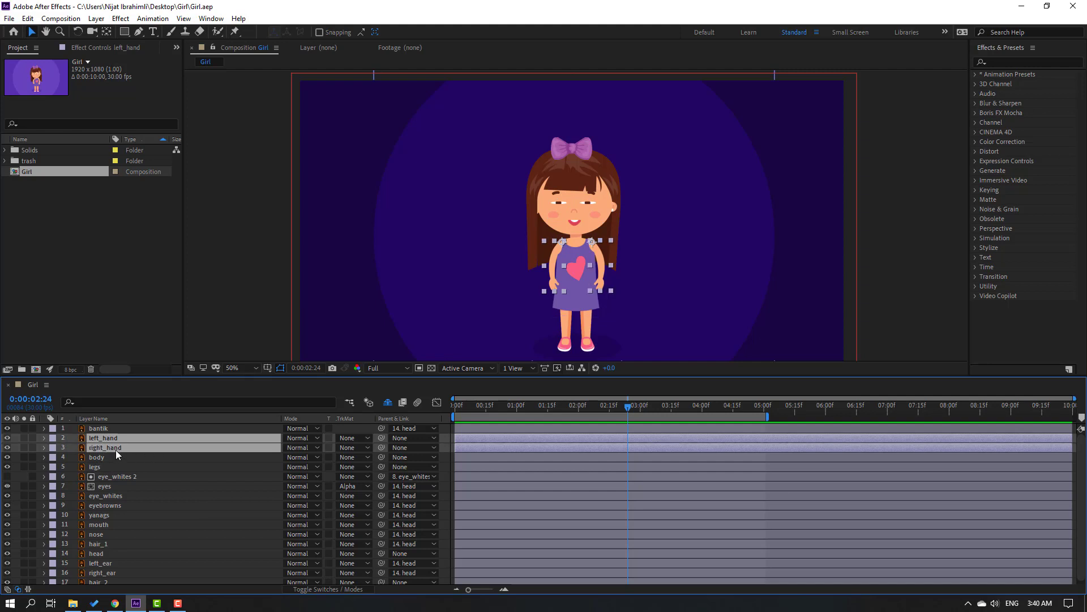
key(r)
drag(630, 408, 474, 421)
click(463, 453)
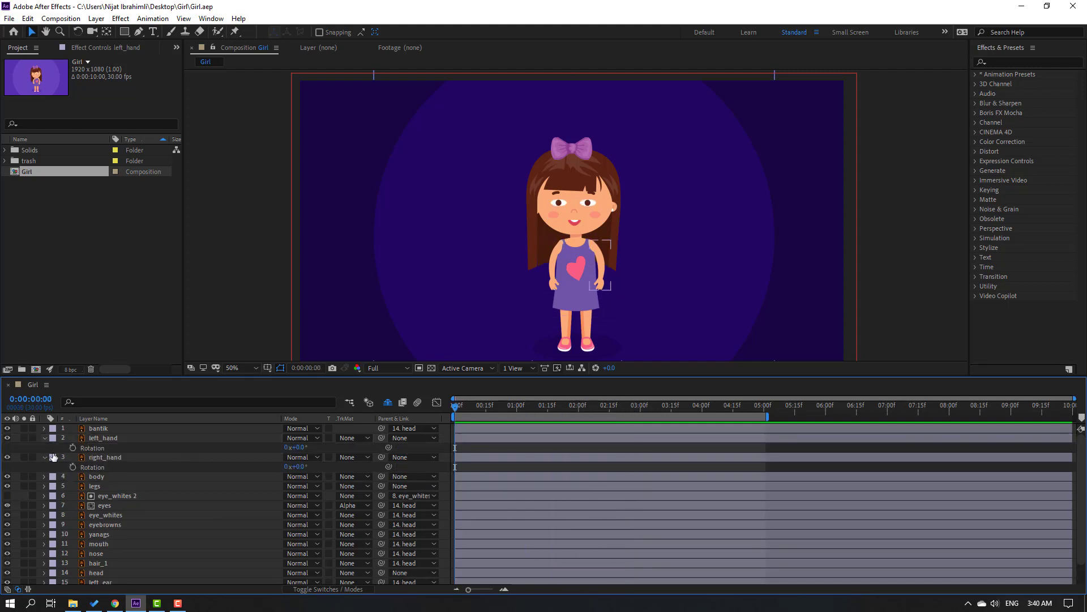
Add a wiggle(1,4) expression to left_hand's Rotation and preview the swaying arm.
alt+click(73, 447)
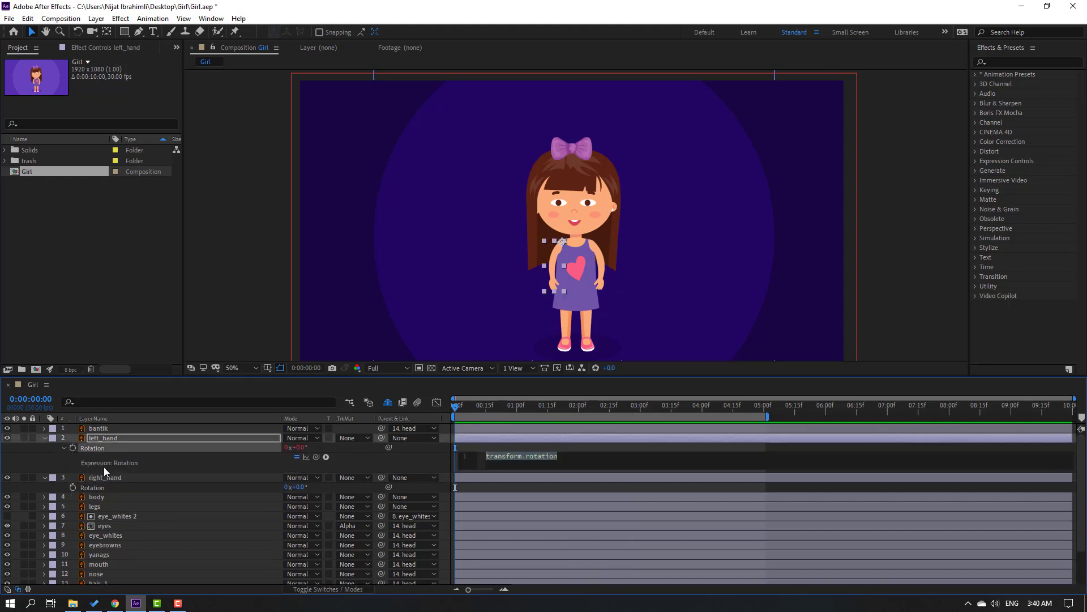
text(wiggle)
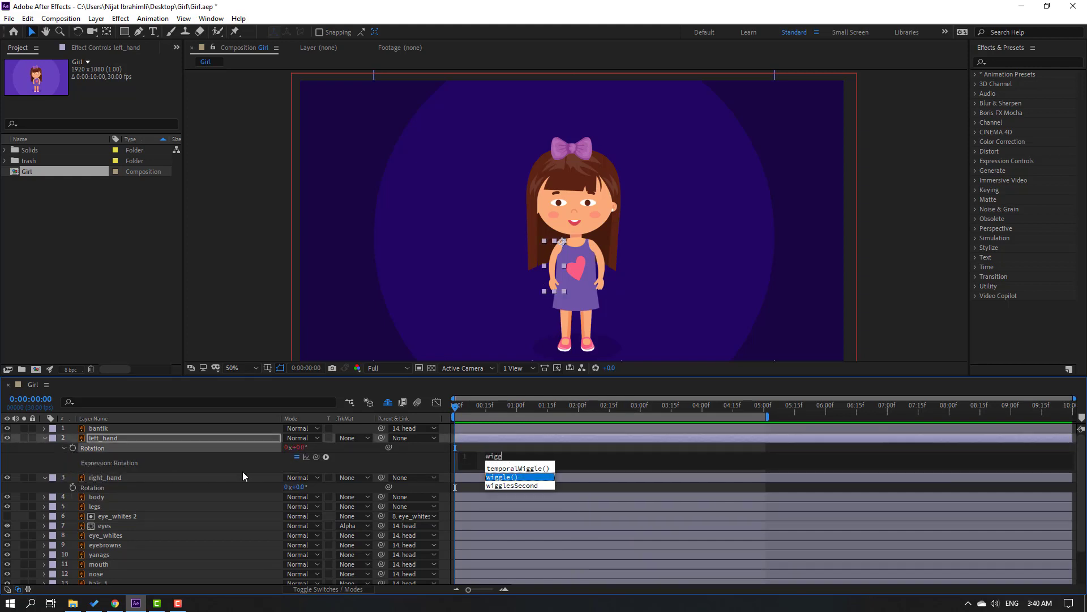
click(508, 477)
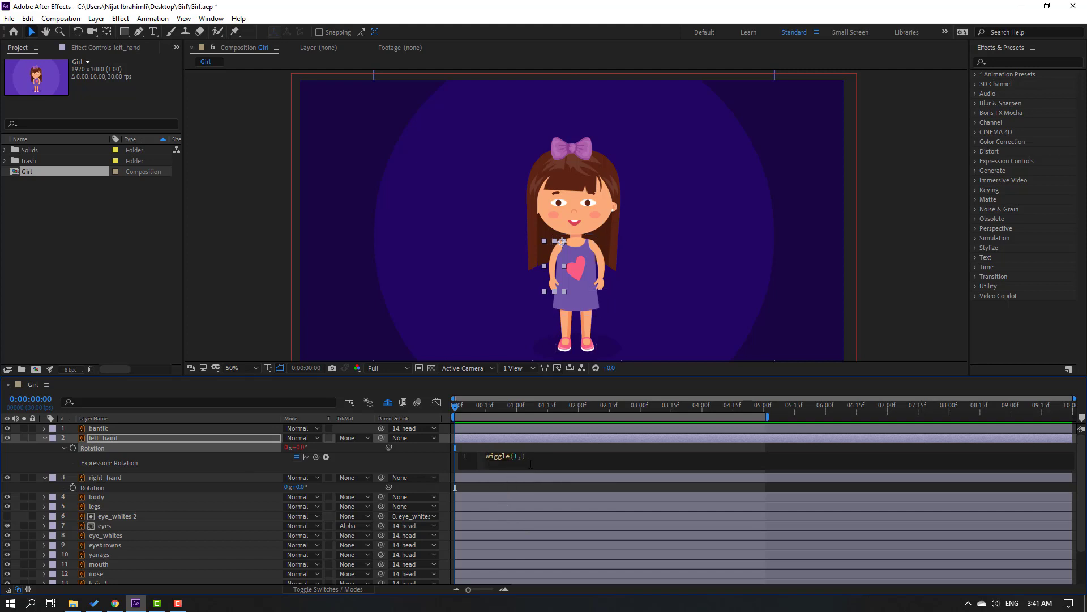
click(918, 450)
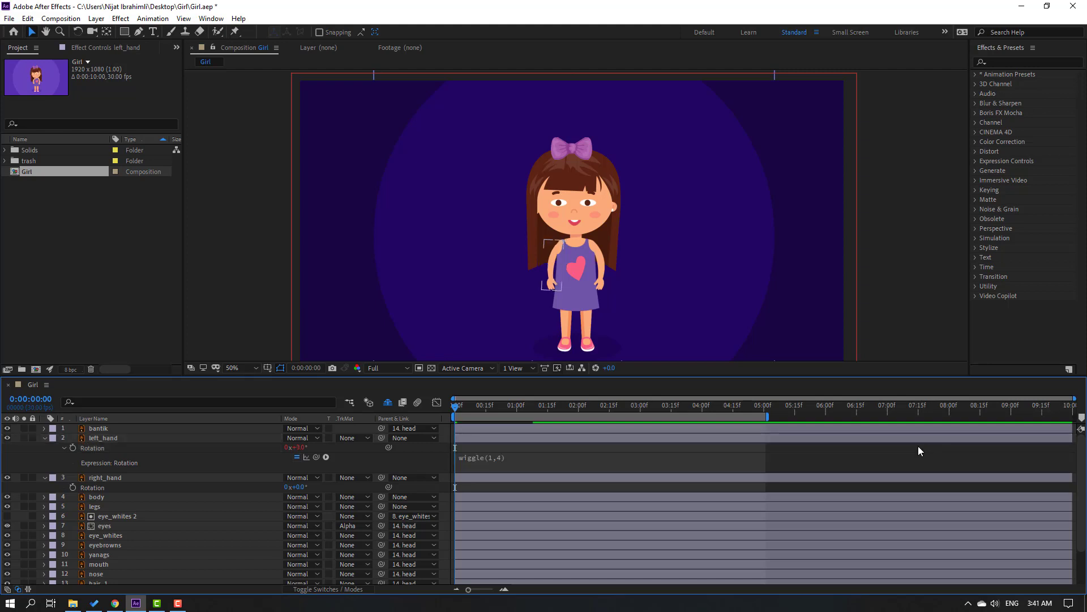
key(space)
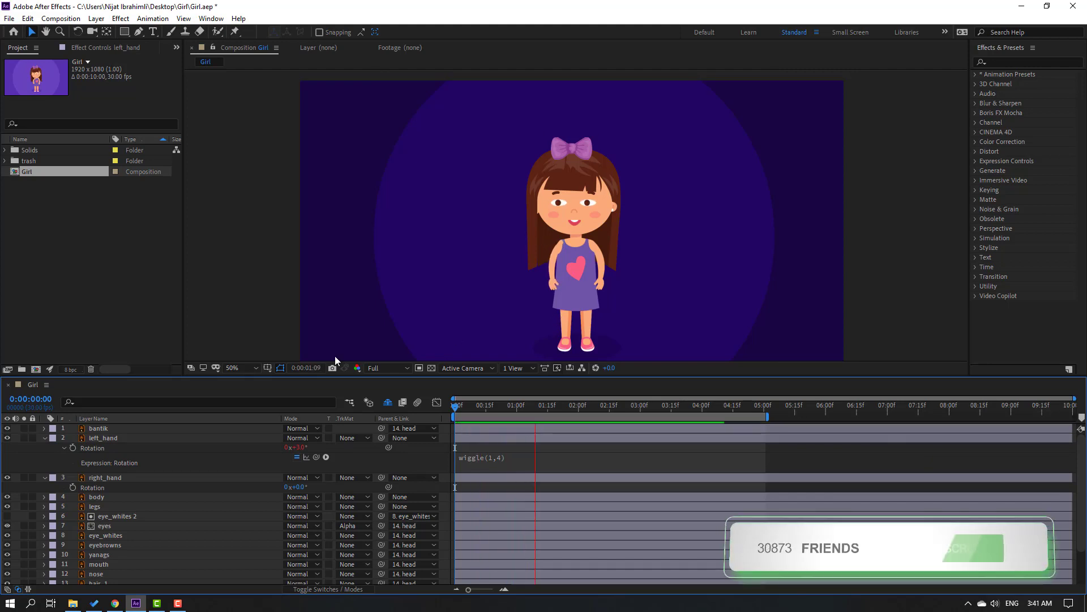
key(period)
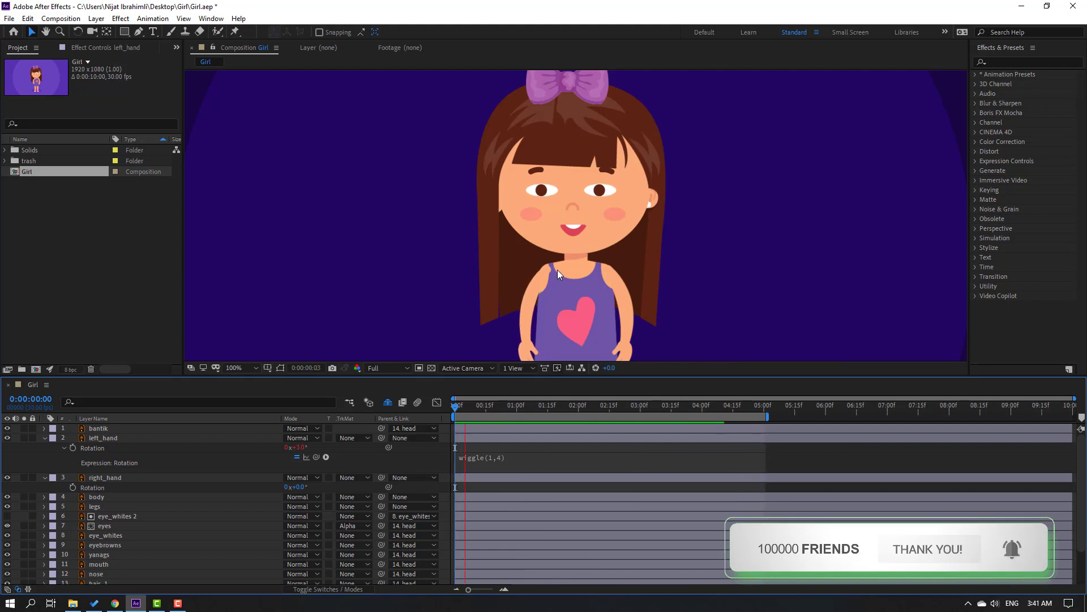
click(503, 408)
Copy the wiggle(1,4) expression text from left_hand's Rotation for reuse.
click(490, 461)
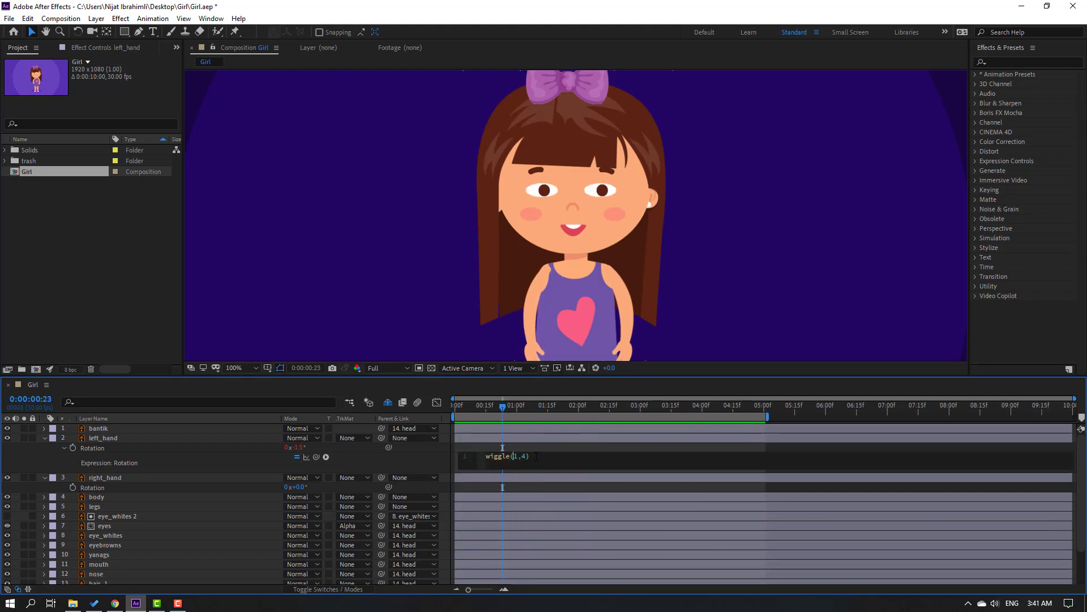
key(ctrl+a)
key(ctrl+c)
click(540, 447)
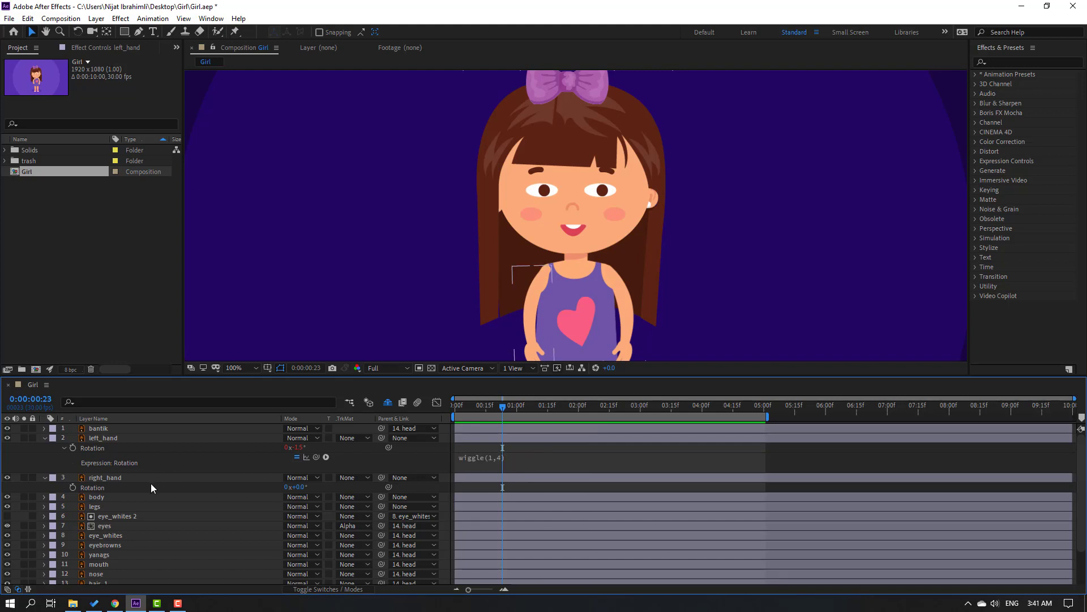
click(102, 487)
Paste wiggle(1,4) into right_hand's Rotation expression, preview, and collapse both hand layers.
click(101, 478)
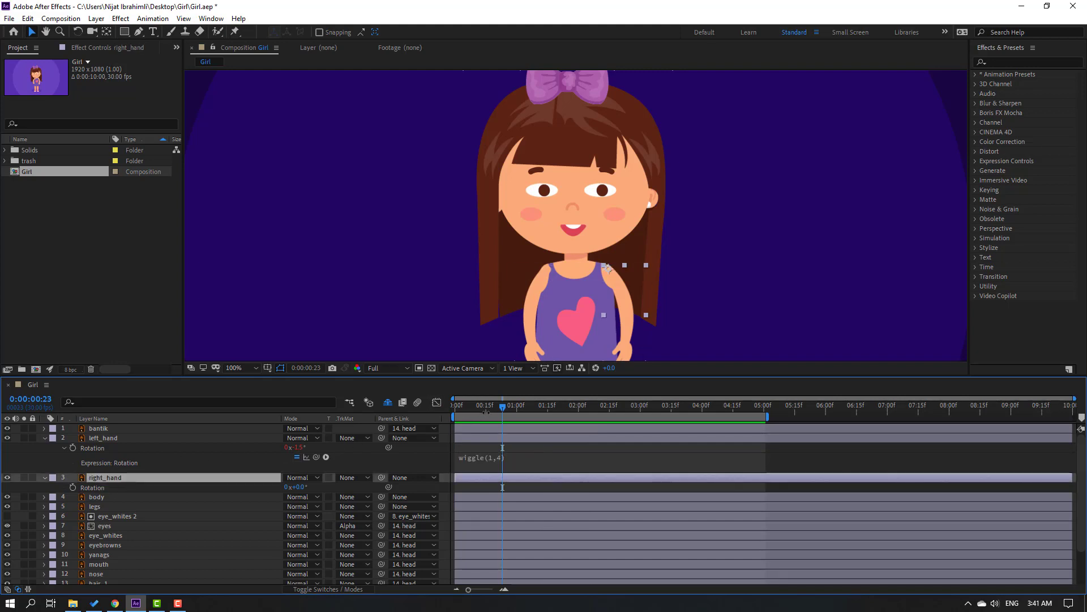
click(460, 406)
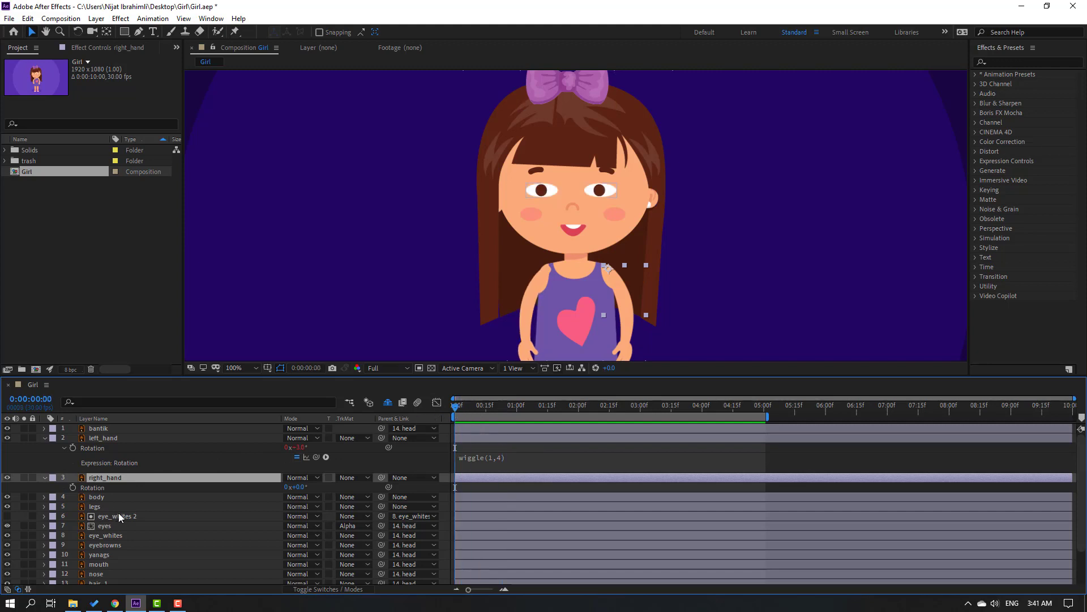
alt+click(71, 487)
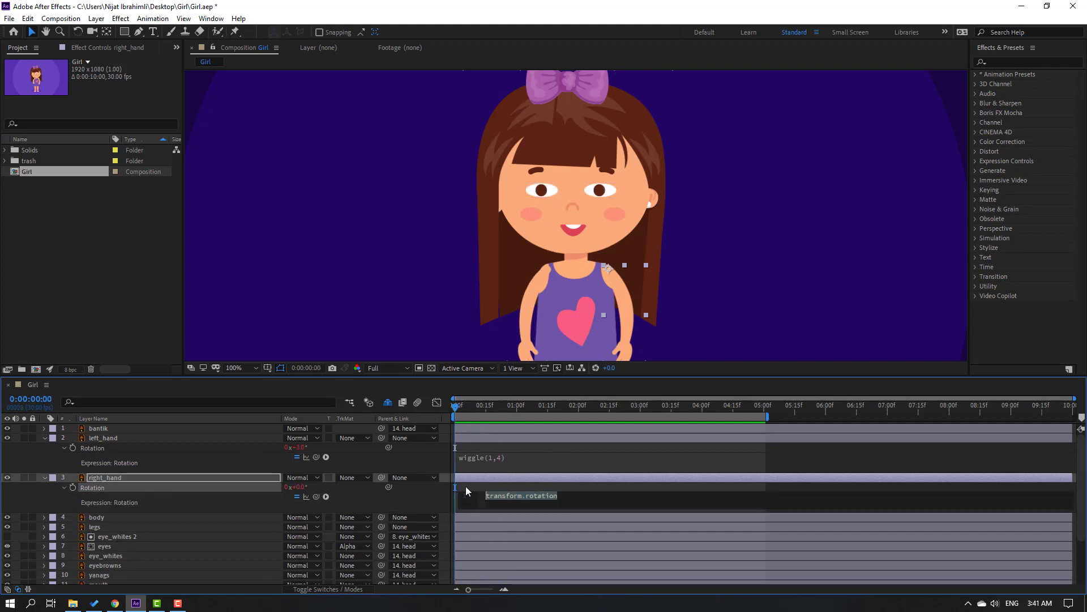
key(ctrl+v)
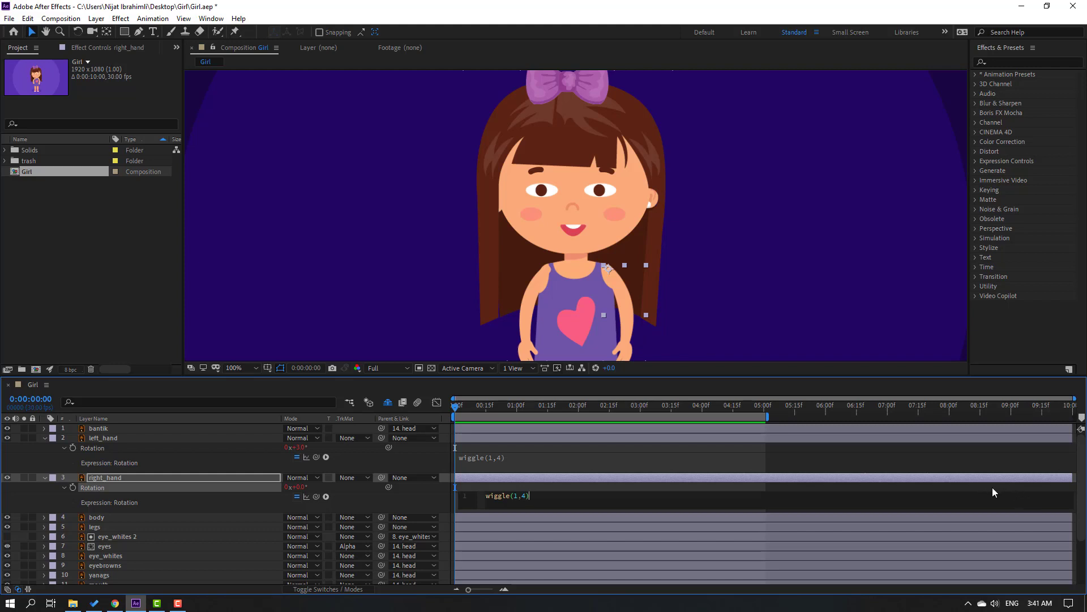
click(992, 487)
scroll(370, 262, up, 2)
scroll(376, 187, down, 2)
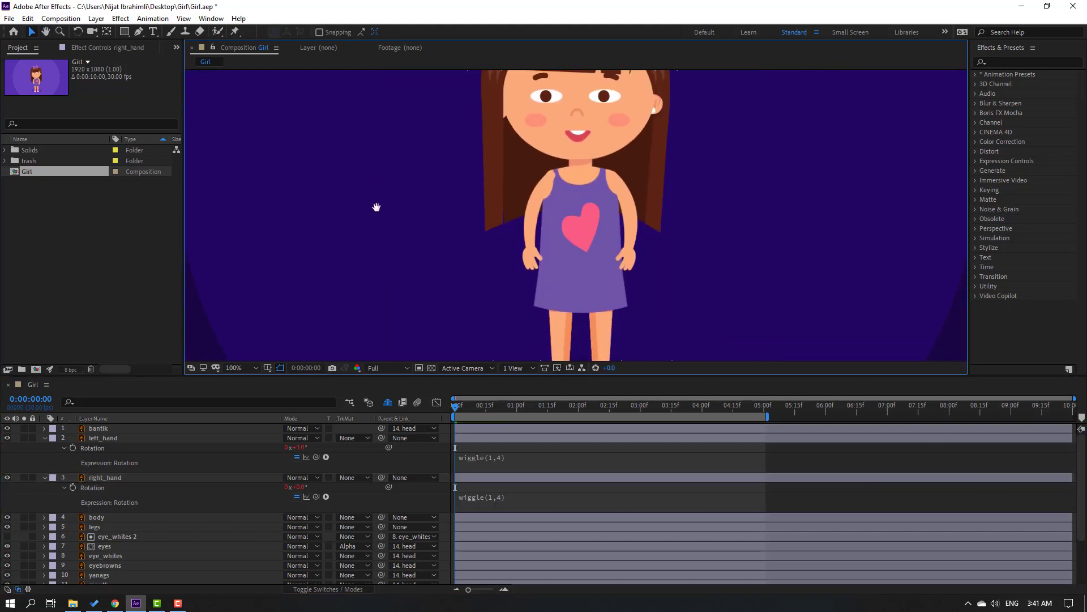
key(space)
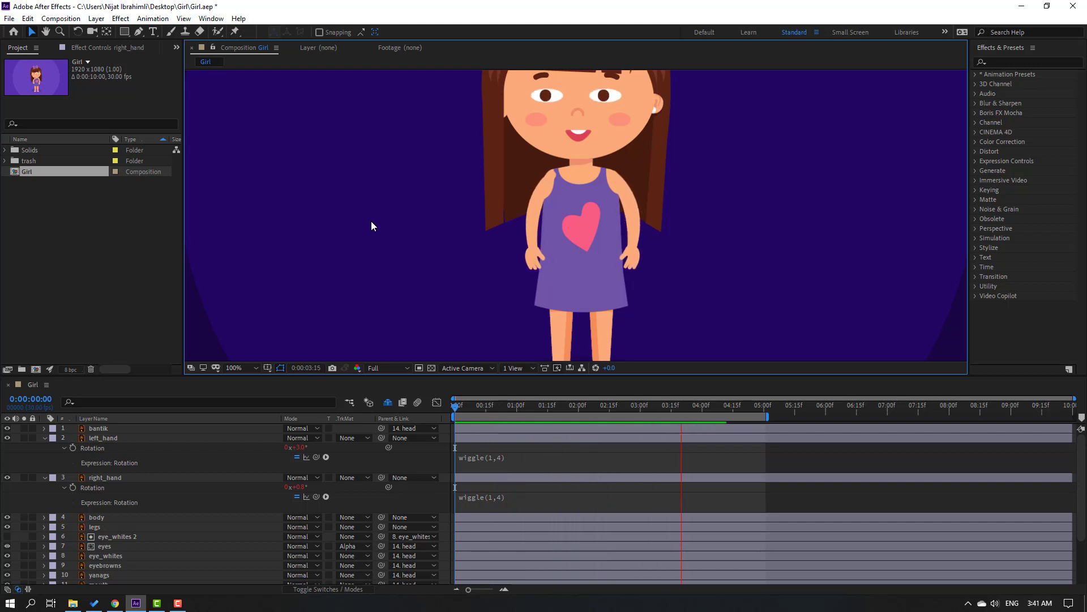
scroll(456, 235, down, 2)
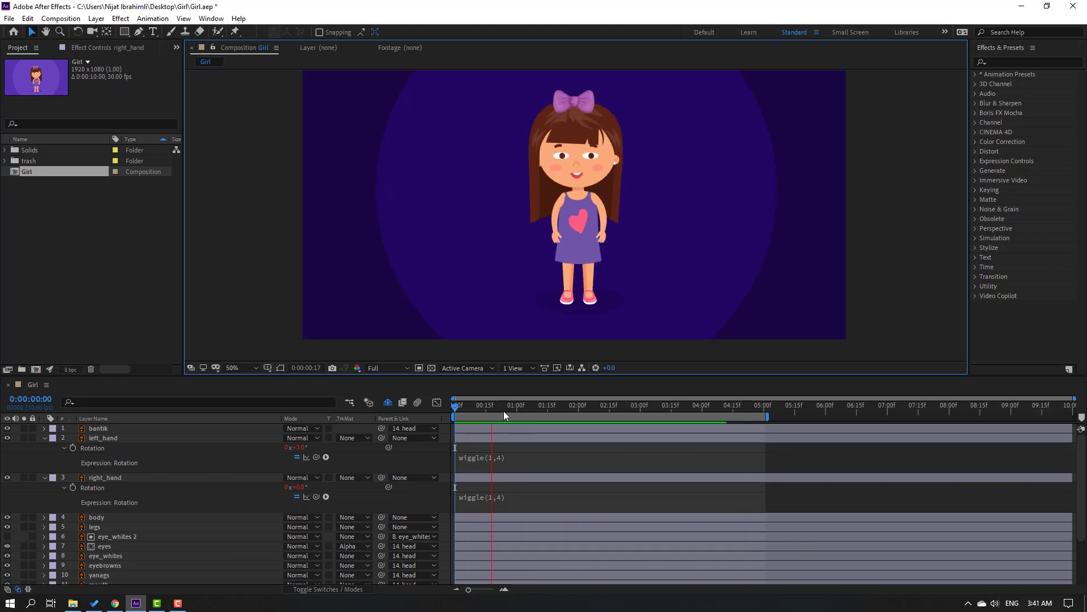
click(504, 410)
click(44, 439)
click(44, 447)
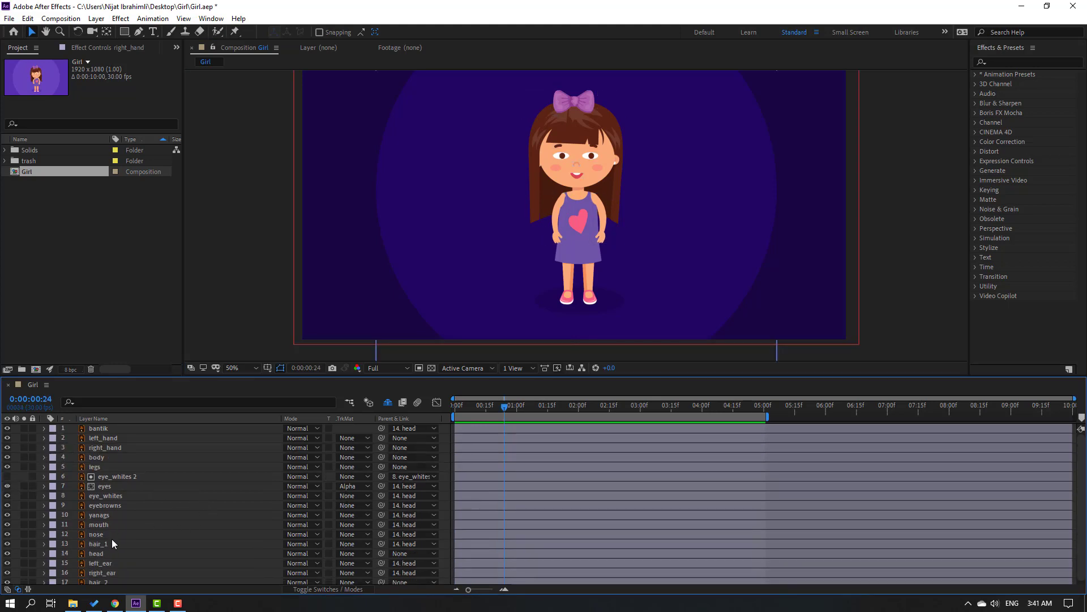
Add a wiggle(1,4) expression to the head layer's Rotation and preview it.
click(103, 552)
scroll(617, 229, up, 2)
drag(473, 408, 454, 407)
key(r)
scroll(205, 507, down, 1)
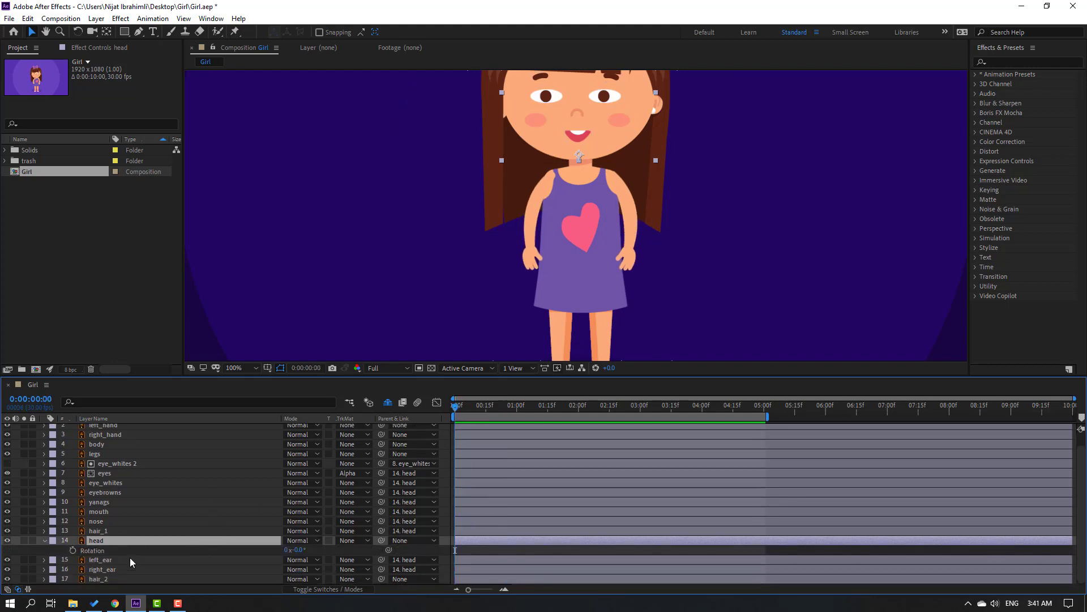
alt+click(71, 551)
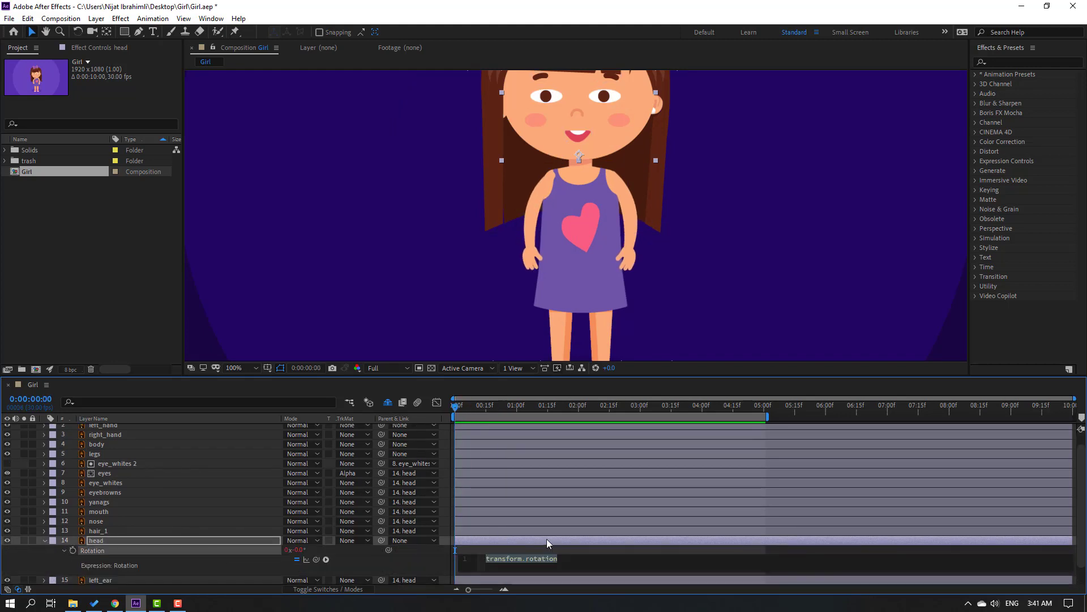
text(wiggle(1,4))
click(873, 550)
key(space)
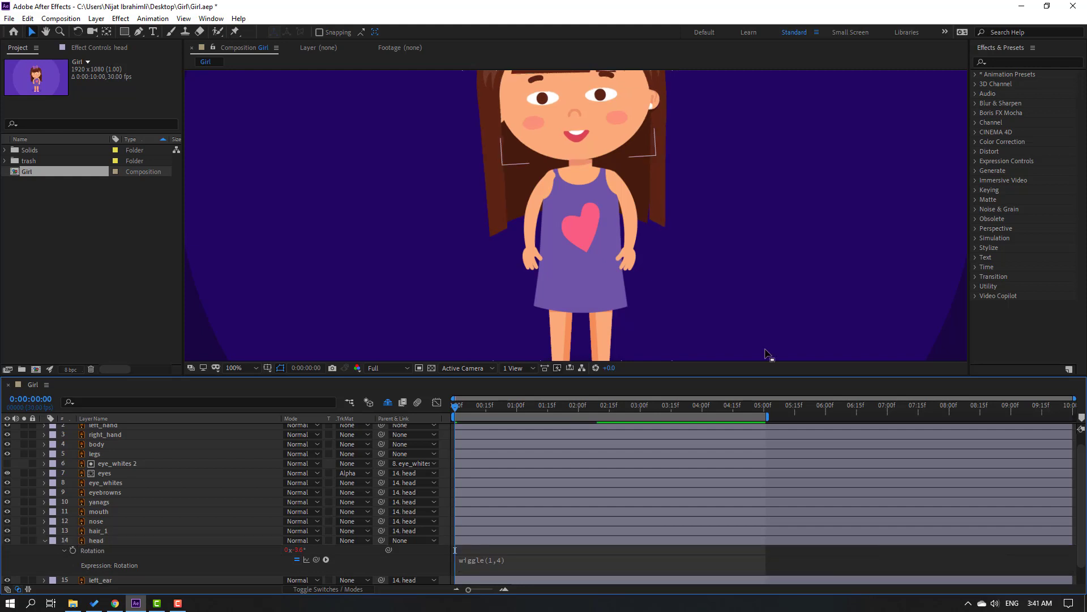
scroll(356, 276, down, 2)
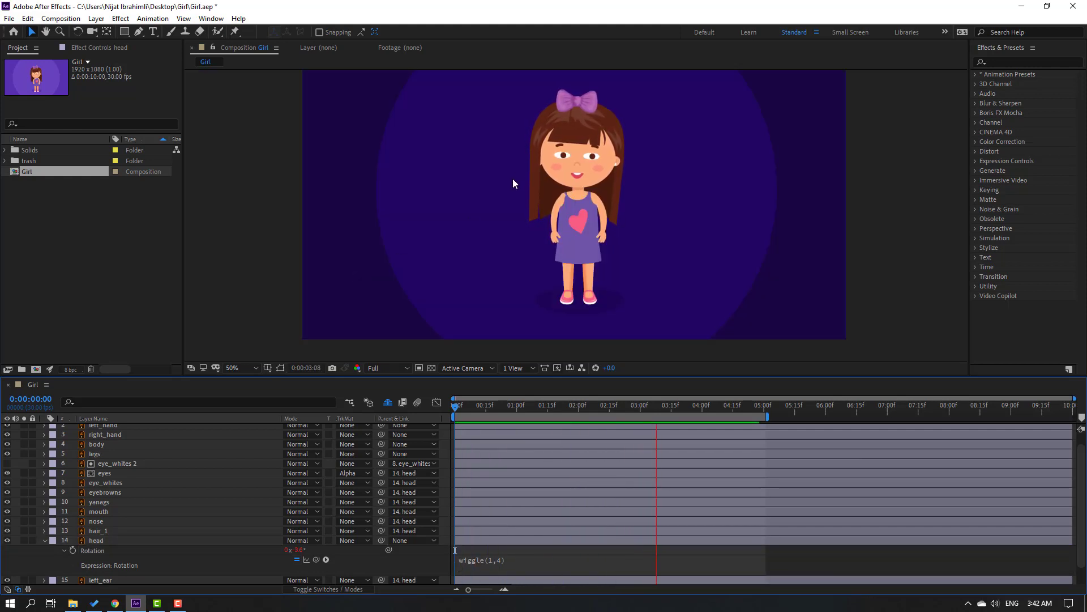
scroll(575, 218, up, 2)
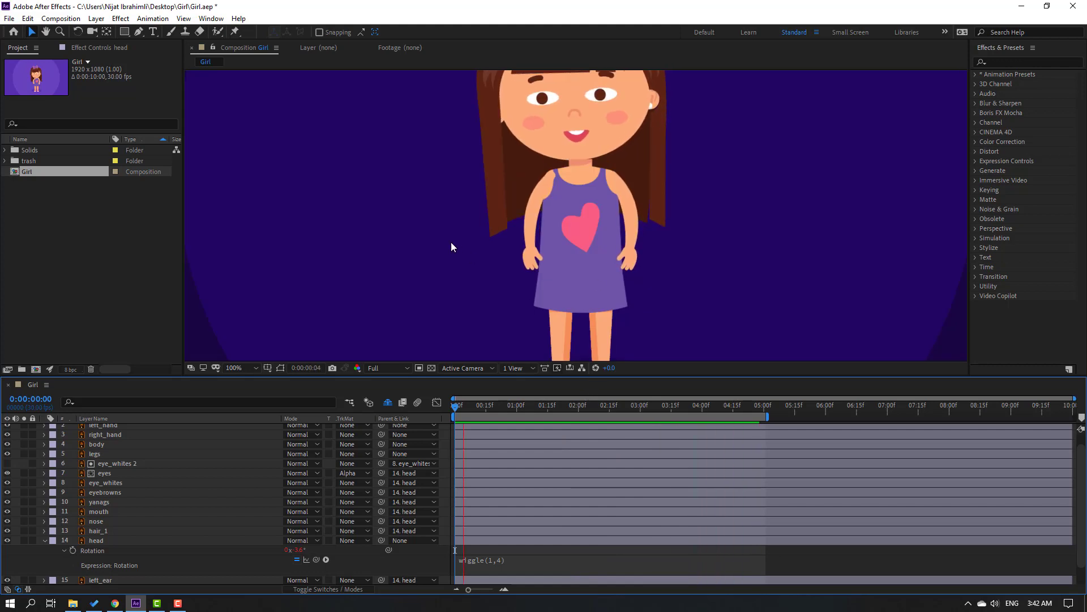
scroll(473, 338, down, 2)
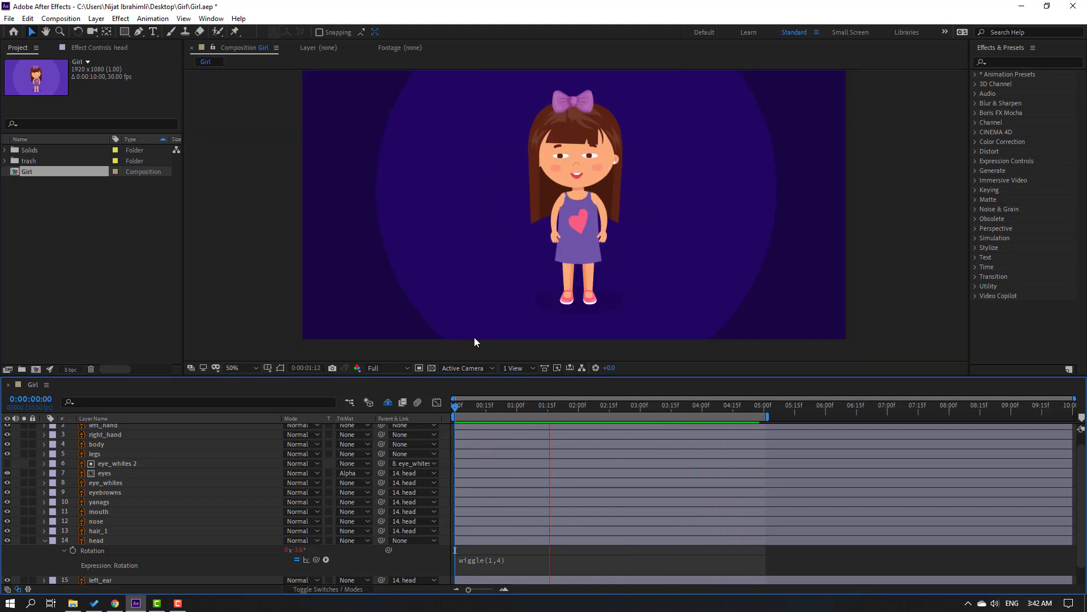
click(532, 408)
Raise the head's wiggle amplitude to 6, making it wiggle(1,6), and preview.
click(487, 562)
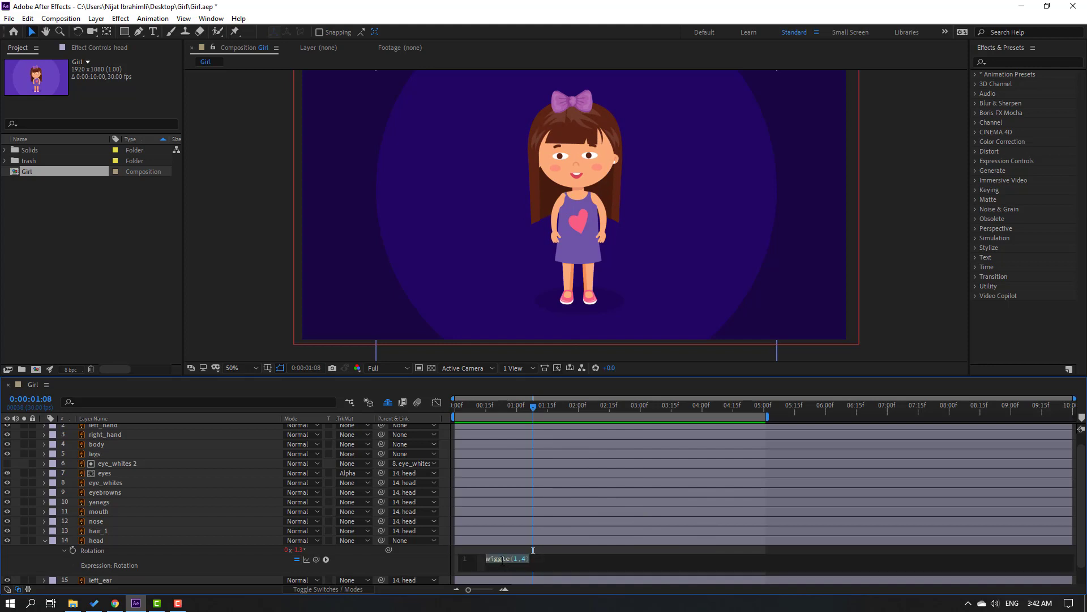
text(6)
click(844, 552)
key(space)
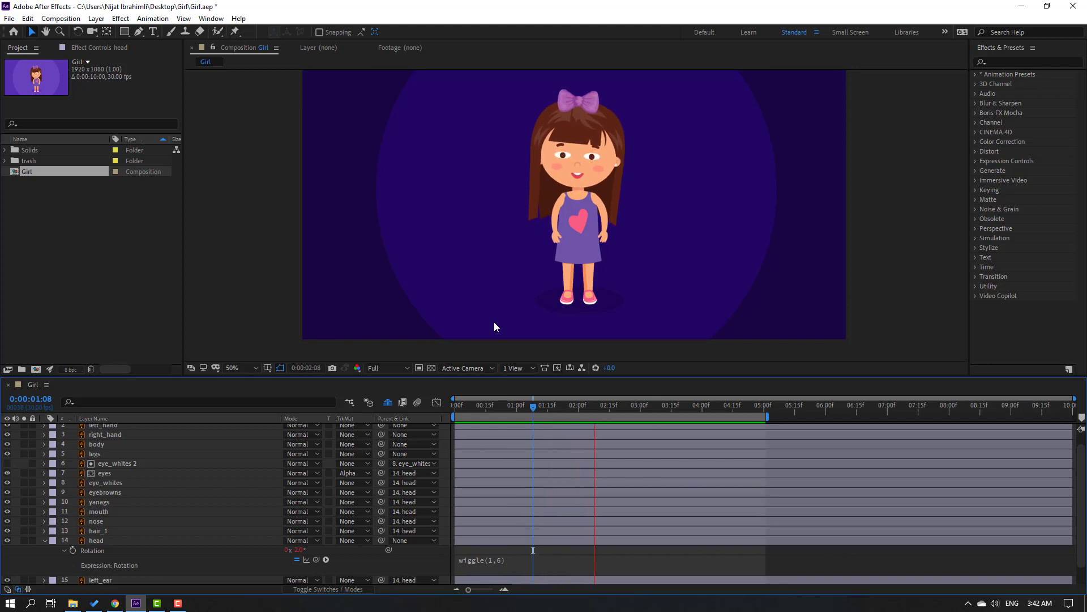
click(469, 404)
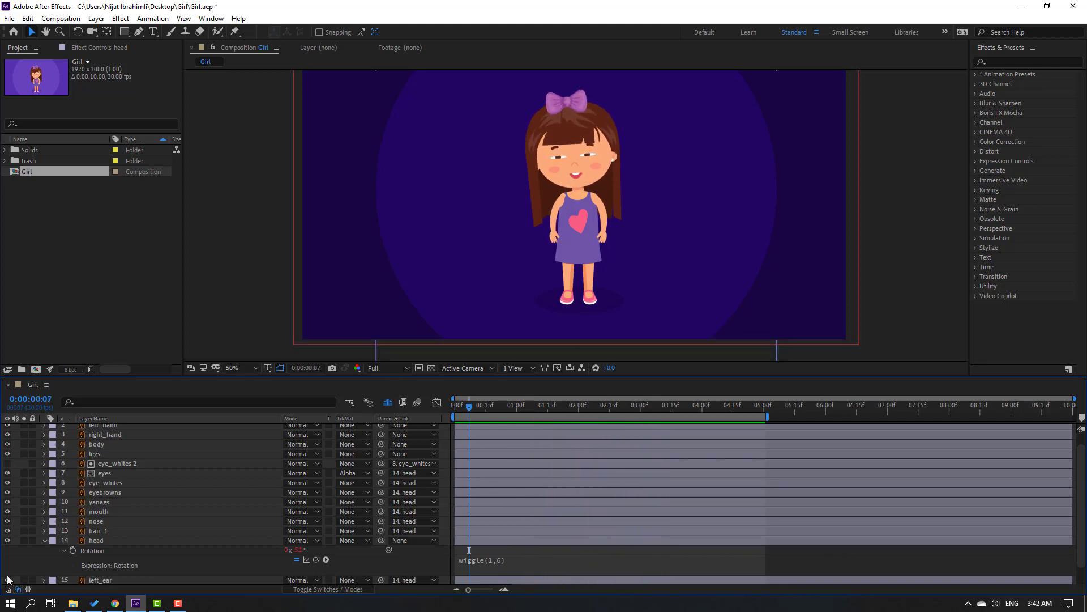
Give the body layer's Rotation a pasted wiggle expression set to wiggle(1,7), then preview.
click(44, 540)
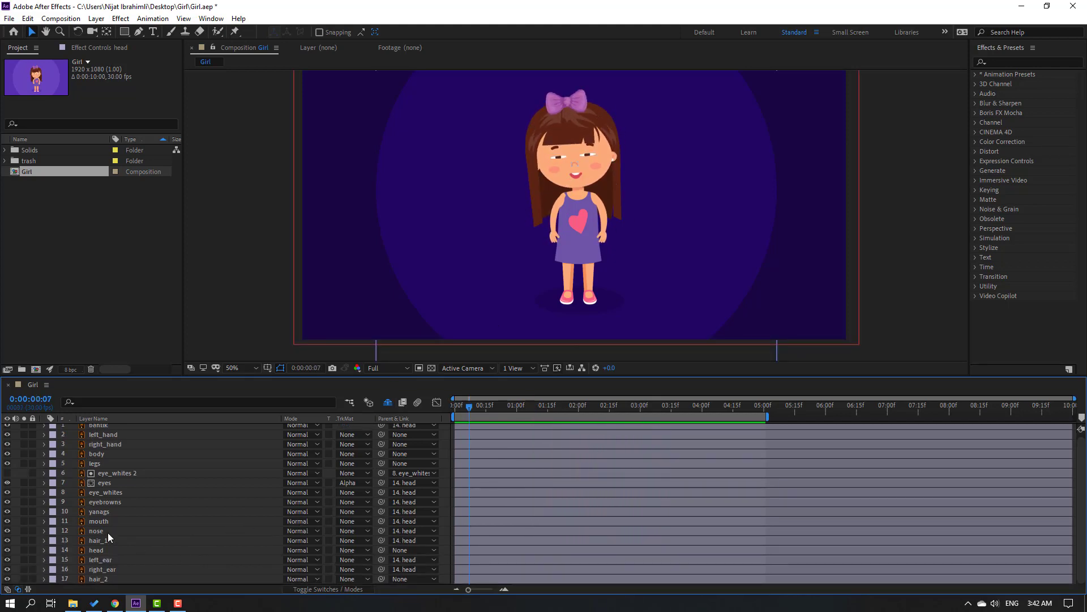
click(107, 455)
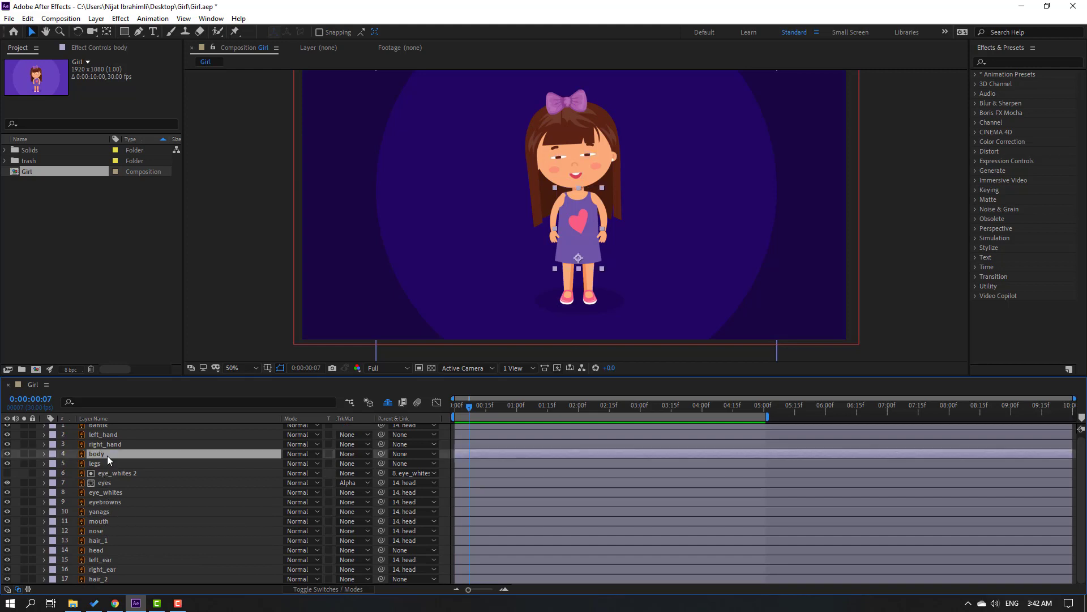
key(r)
drag(470, 410, 430, 416)
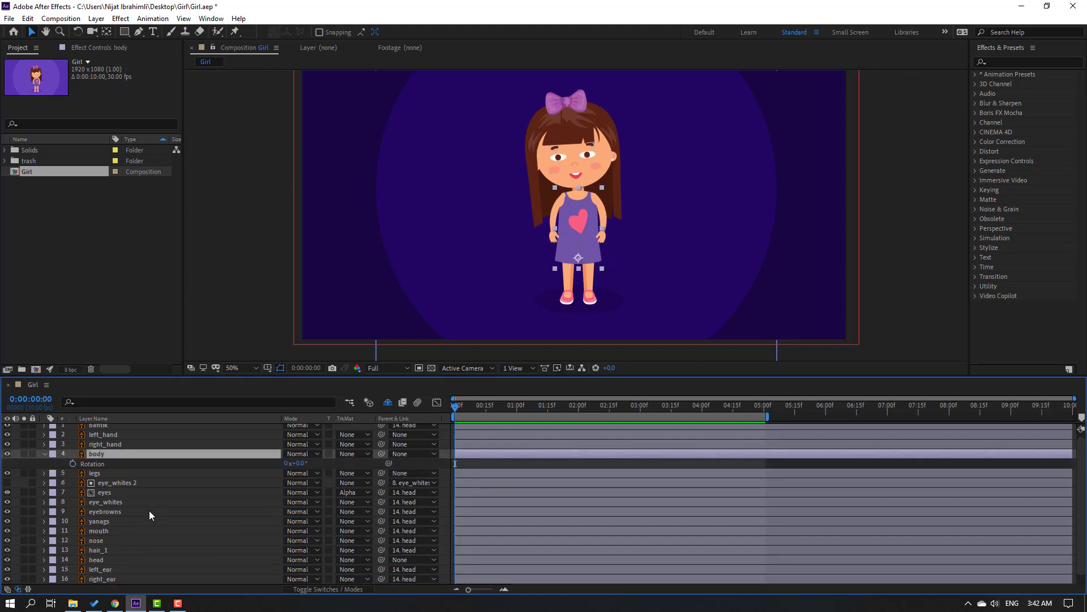
alt+click(73, 464)
text(wiggle(1,4))
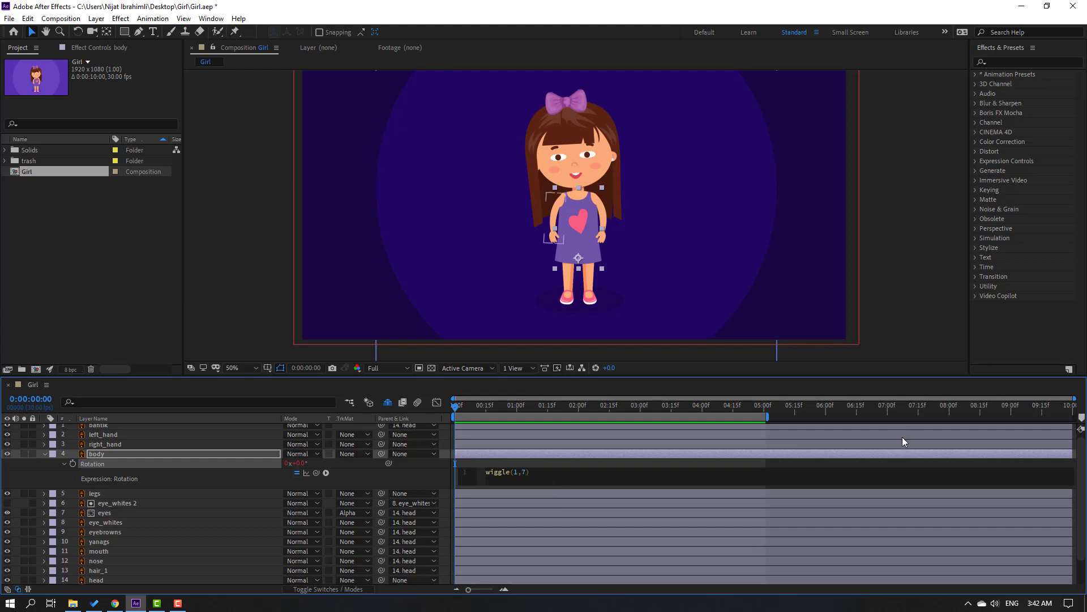
click(889, 462)
key(space)
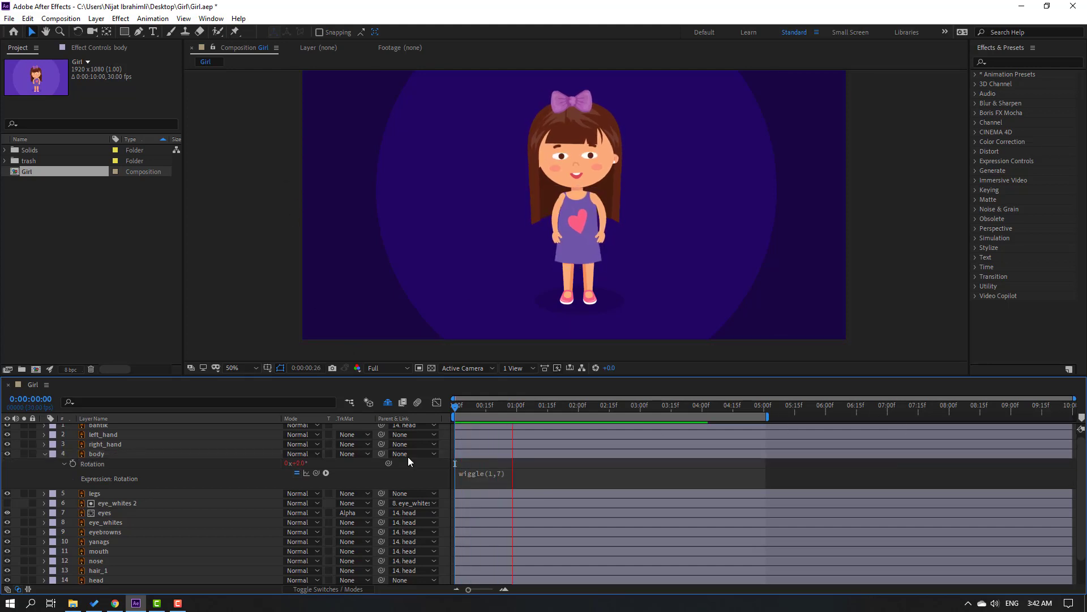
key(space)
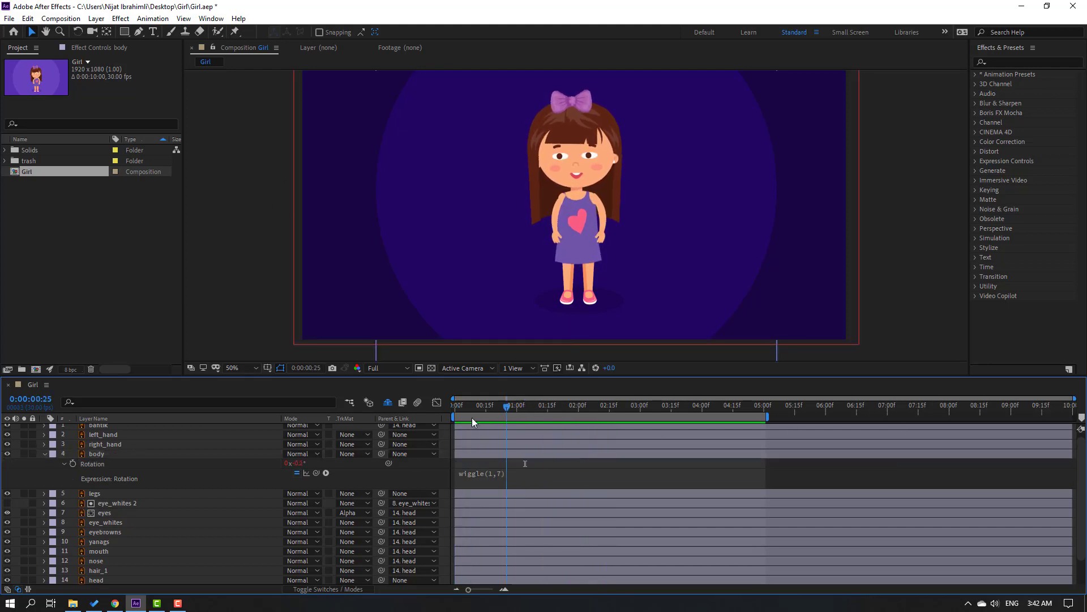
Parent left_hand, right_hand and head to the body layer, then preview the wiggling character.
click(110, 444)
ctrl+click(103, 433)
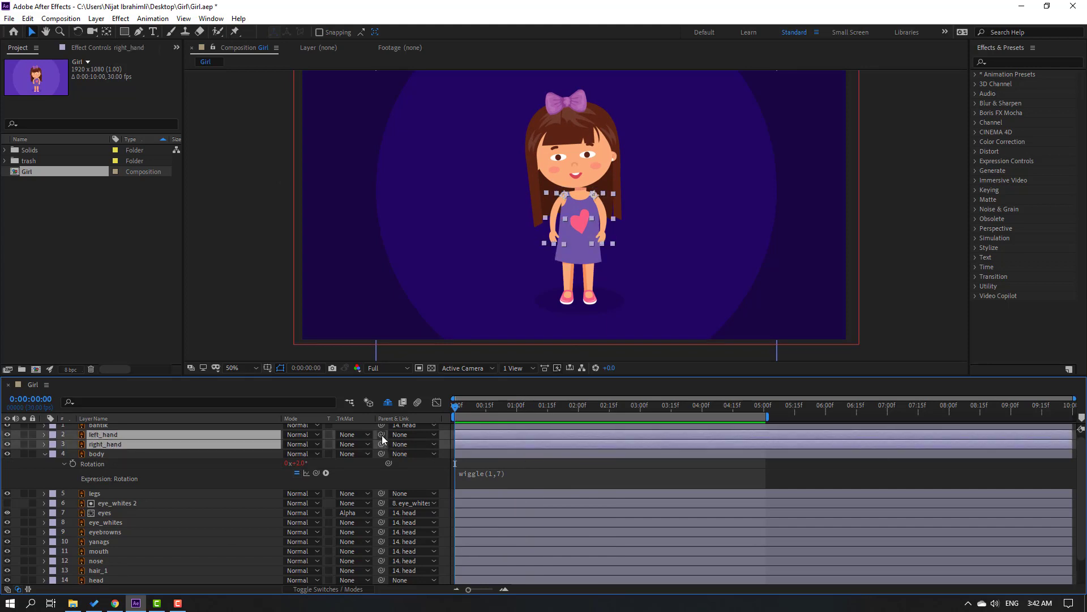
drag(382, 434, 111, 453)
scroll(115, 555, down, 1)
click(98, 555)
scroll(336, 587, up, 1)
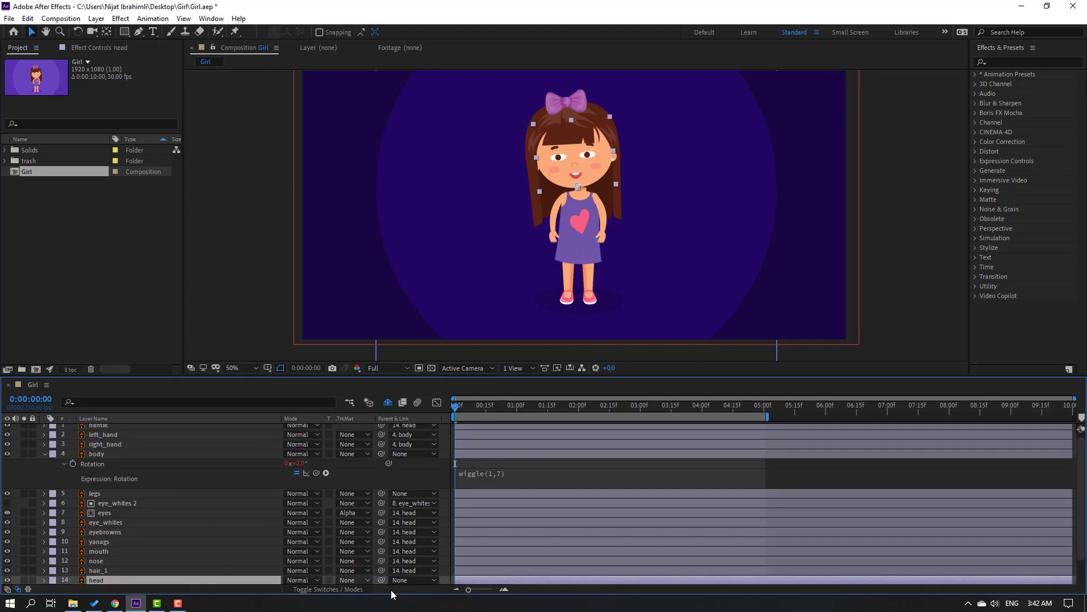
drag(381, 579, 46, 457)
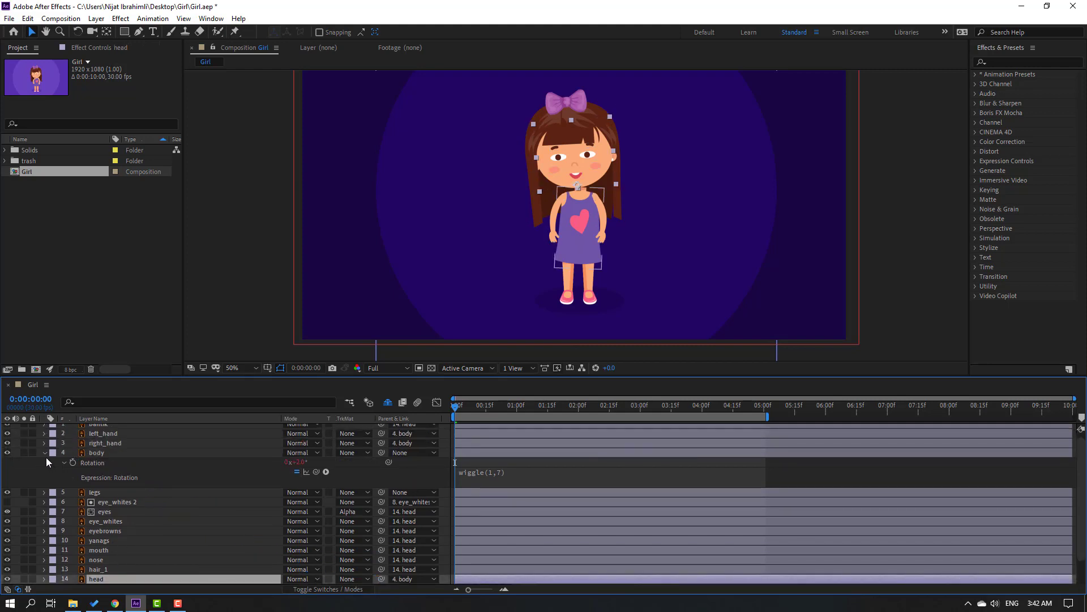
key(space)
scroll(596, 150, up, 2)
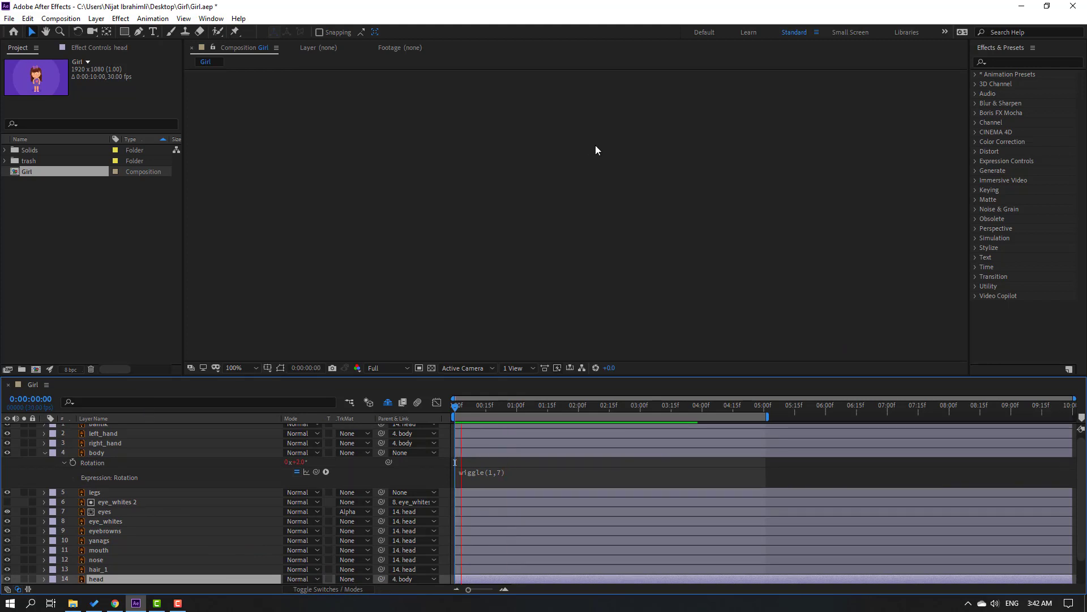
scroll(600, 187, up, 1)
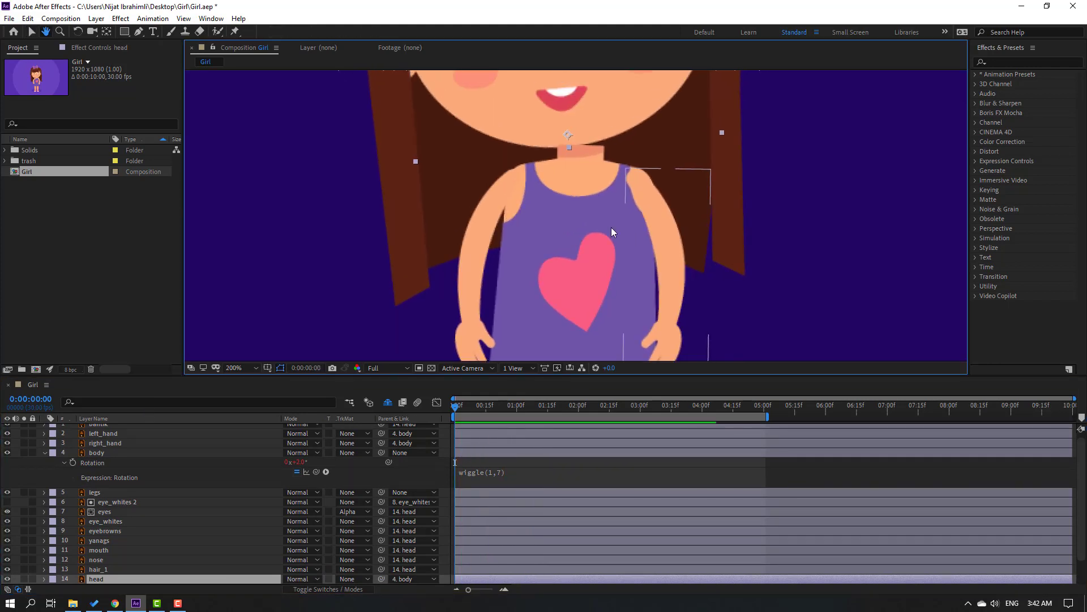
Move the body layer down the stack to sit just above hair_2, then preview.
key(v)
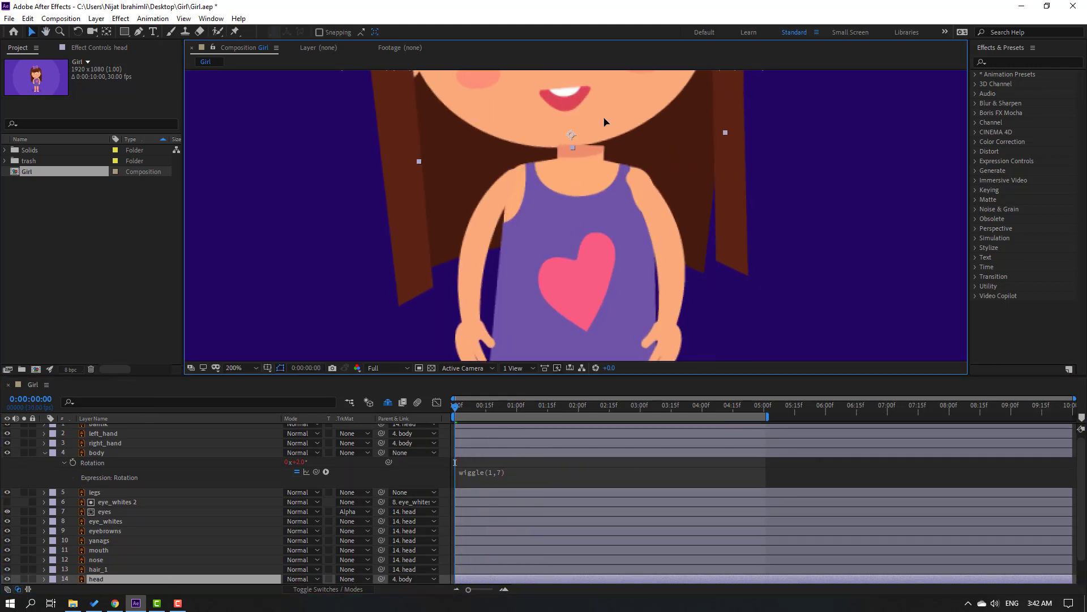
click(97, 453)
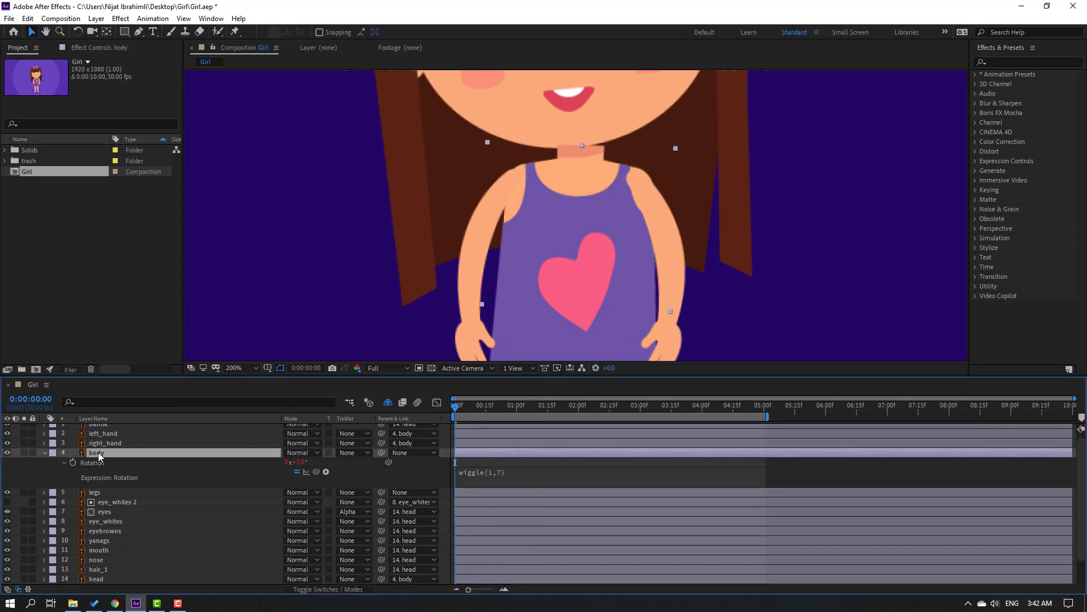
drag(91, 452, 117, 584)
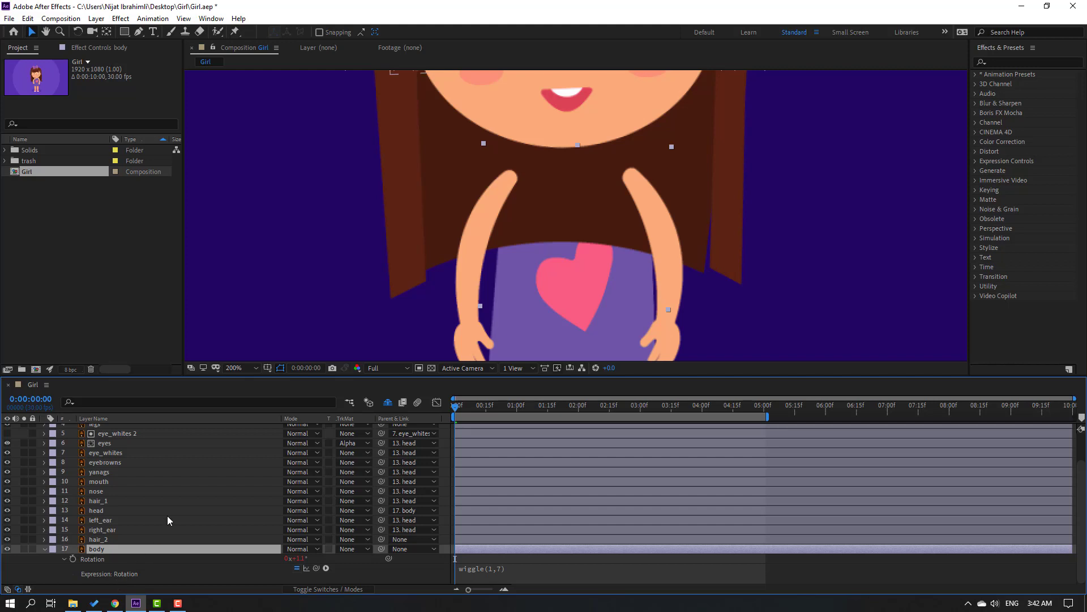
click(45, 549)
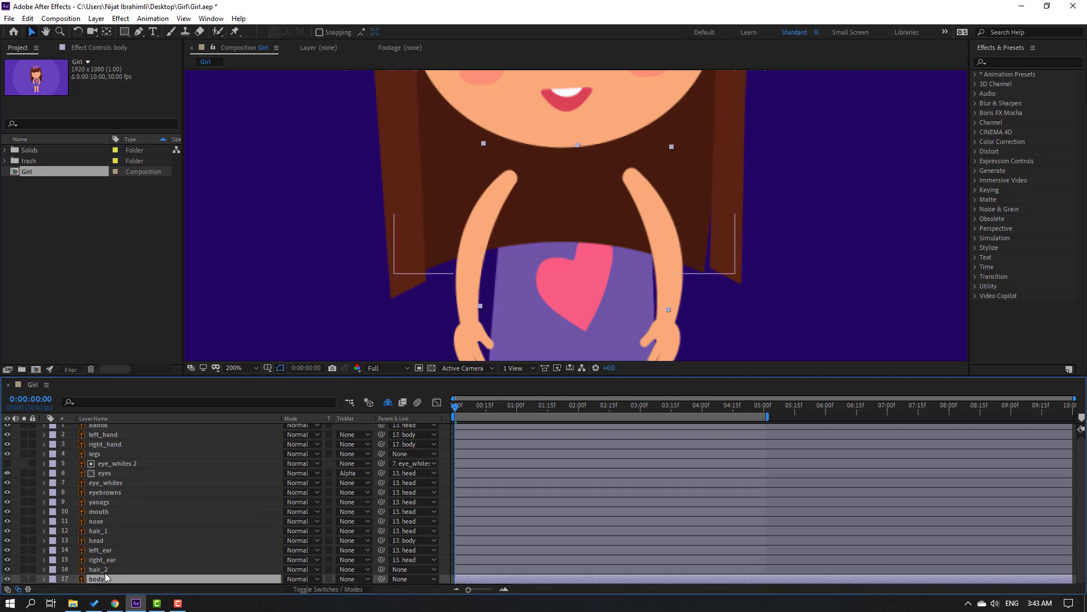
drag(103, 576, 110, 560)
scroll(426, 246, down, 2)
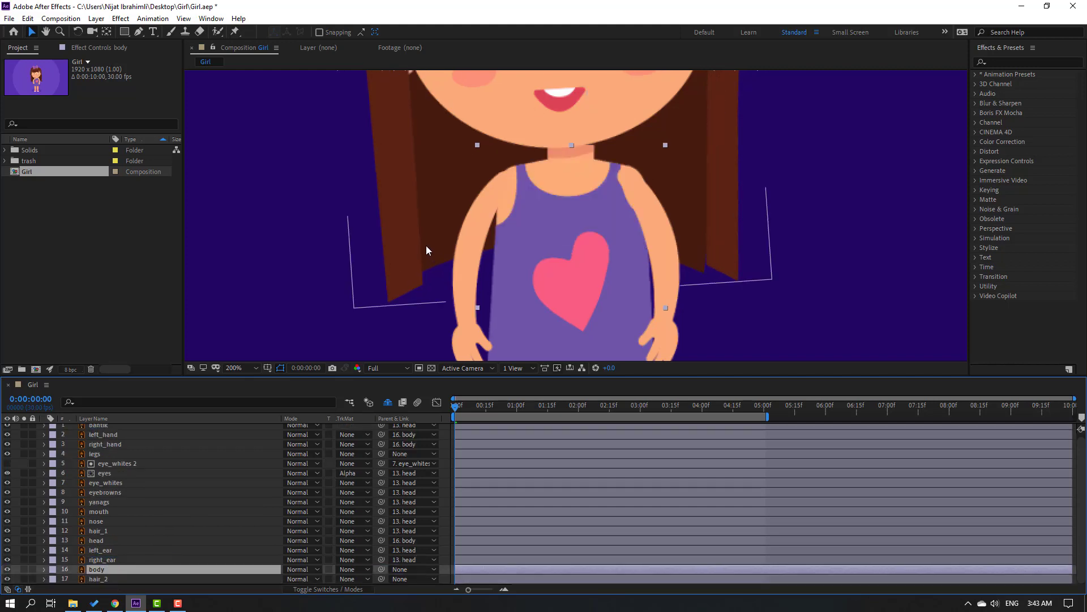
key(space)
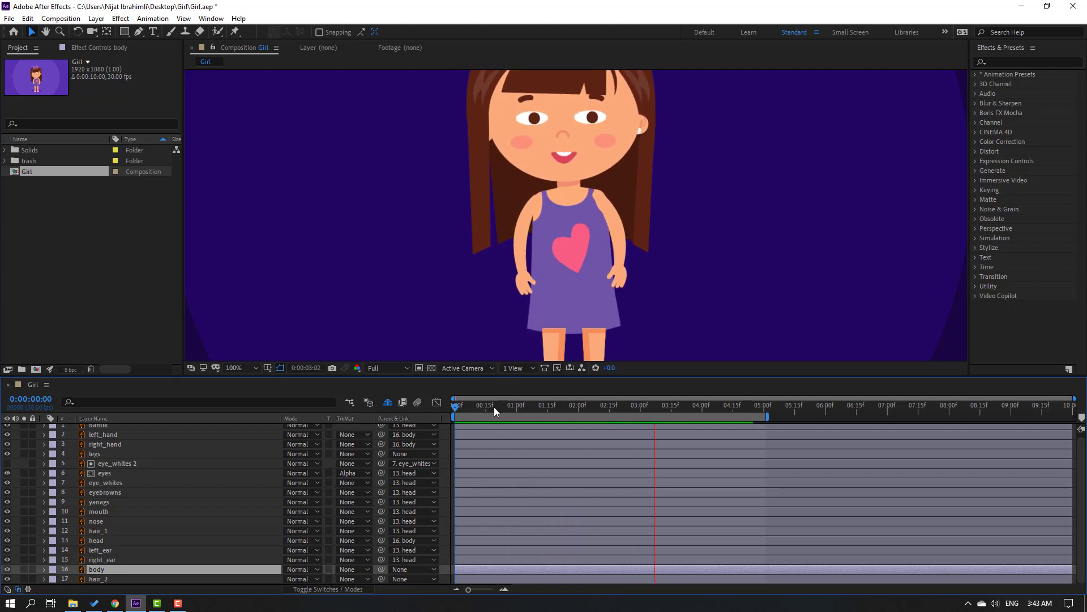
Nudge the head, left_hand and right_hand a few pixels to join the body, then preview.
key(space)
click(96, 540)
scroll(549, 203, up, 2)
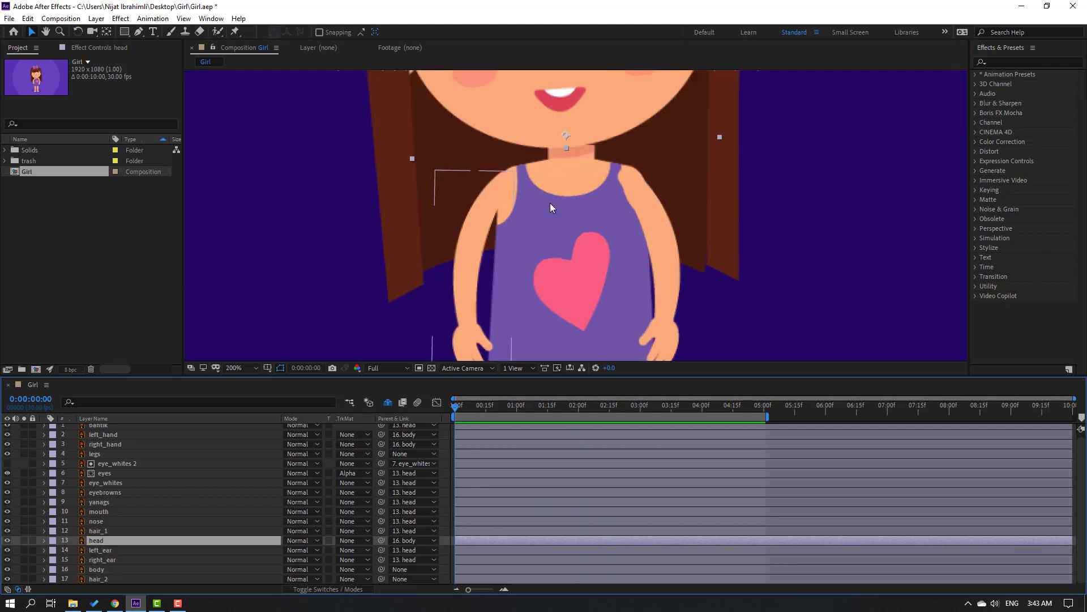
drag(596, 182, 600, 186)
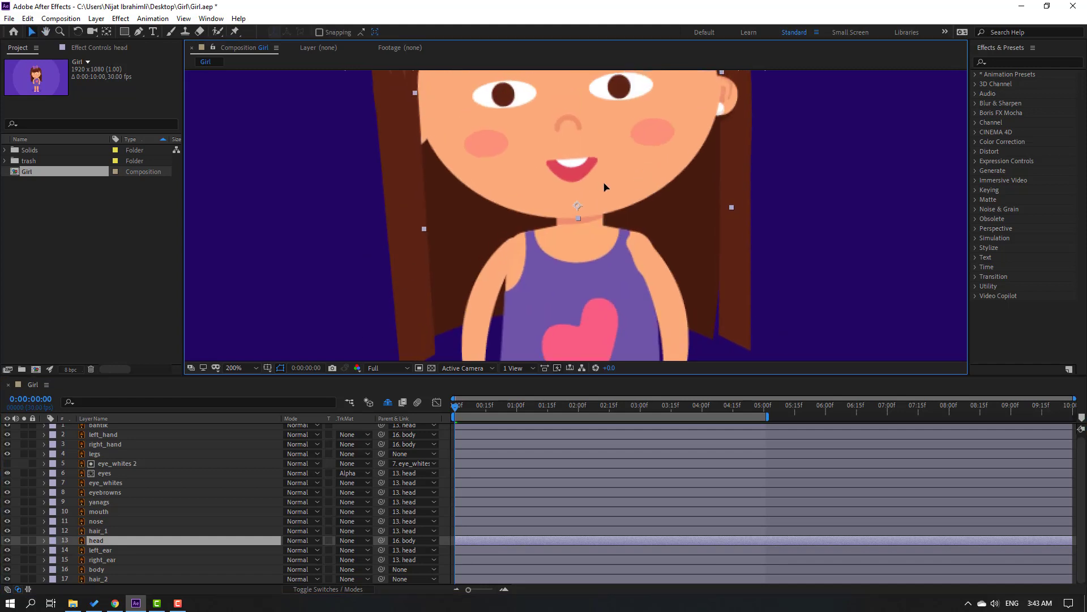
scroll(467, 320, down, 2)
click(493, 260)
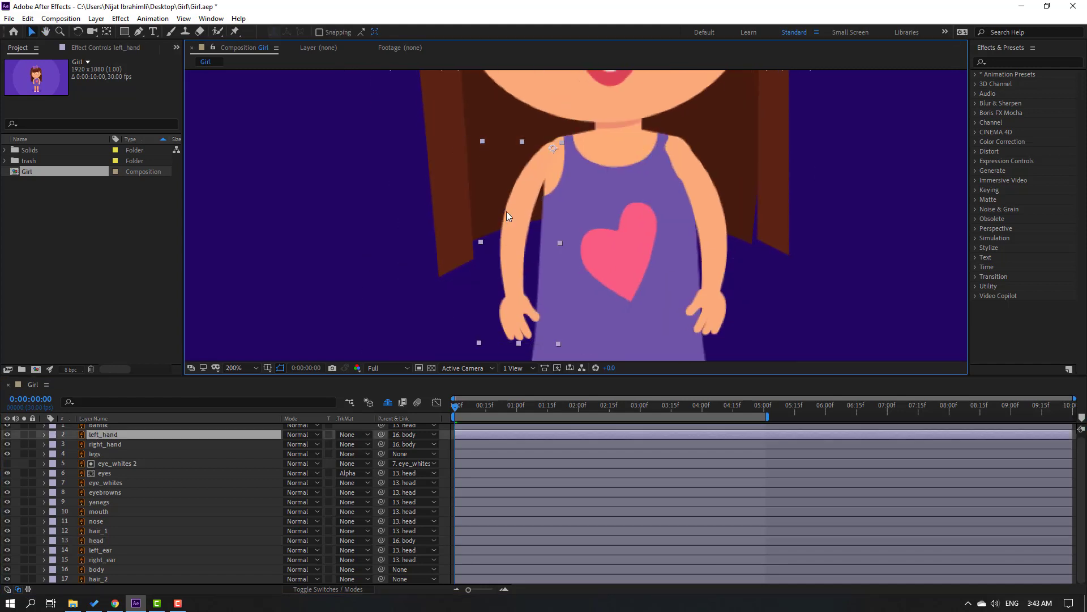
scroll(510, 204, up, 3)
drag(530, 165, 533, 163)
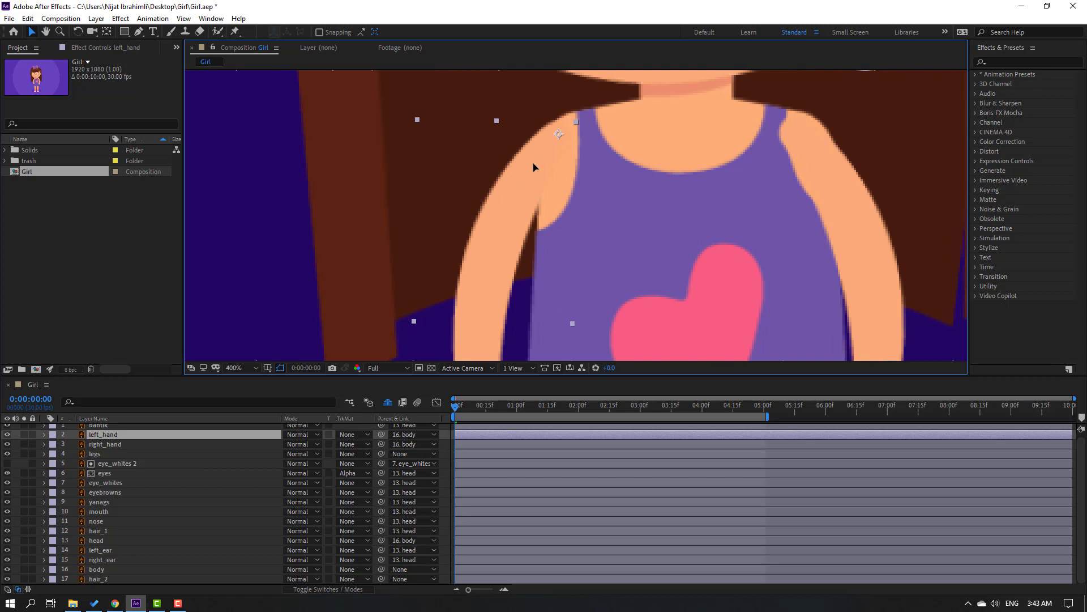
scroll(855, 184, down, 2)
drag(855, 184, 861, 199)
scroll(764, 209, down, 2)
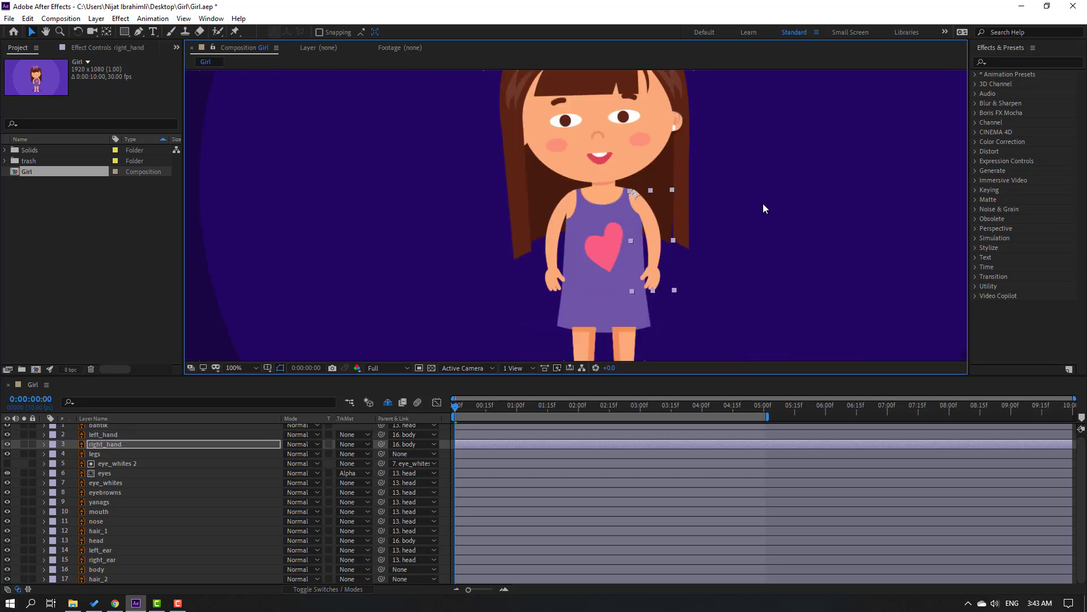
key(space)
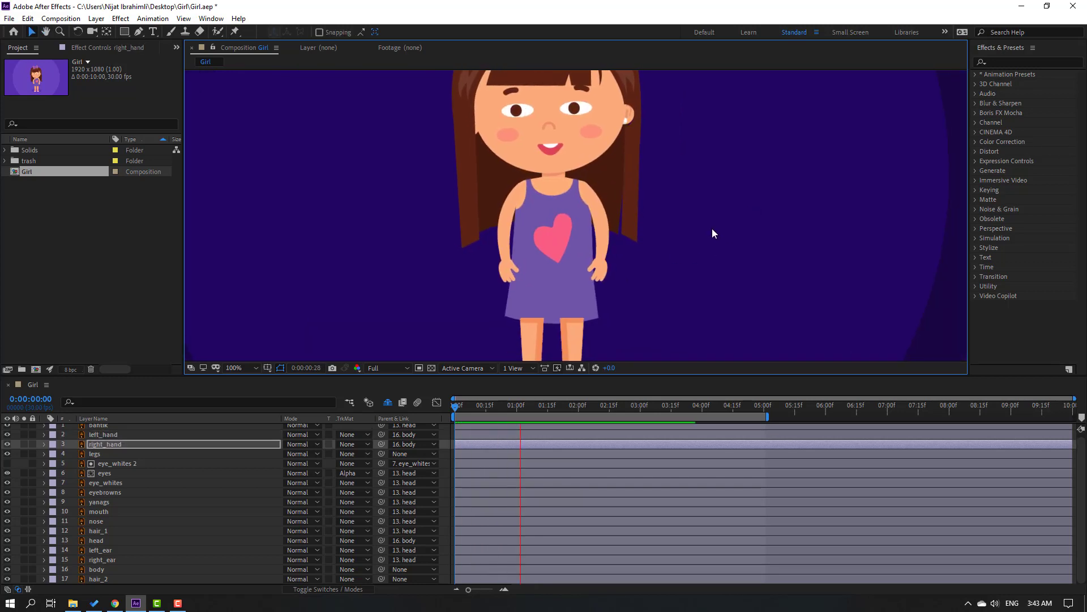
scroll(712, 229, down, 2)
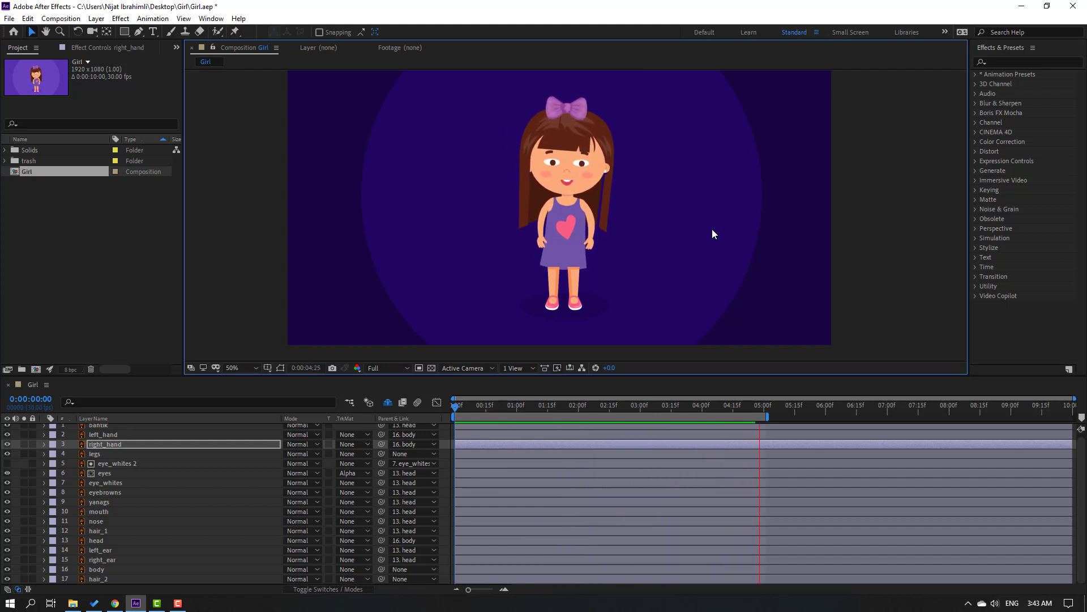
key(space)
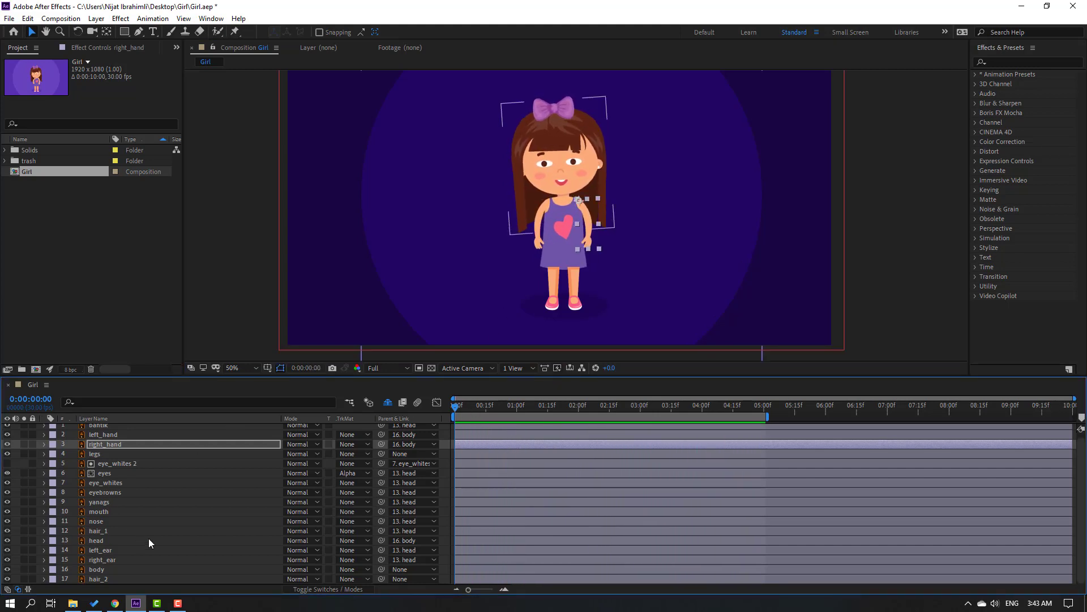
Edit and commit the body layer's Rotation wiggle expression, then preview the torso sway.
click(102, 568)
key(r)
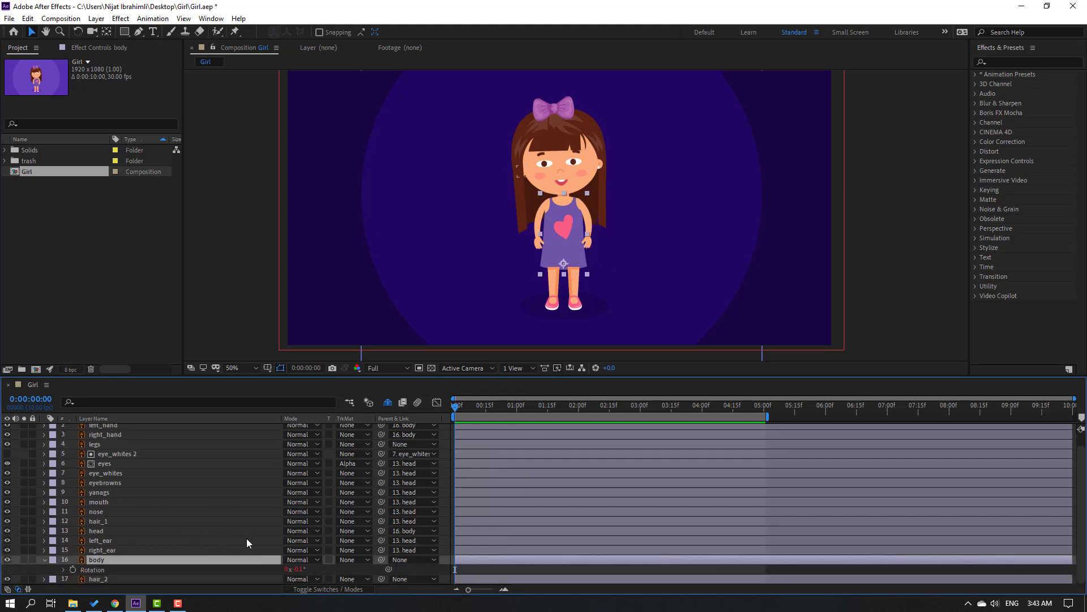
alt+click(72, 570)
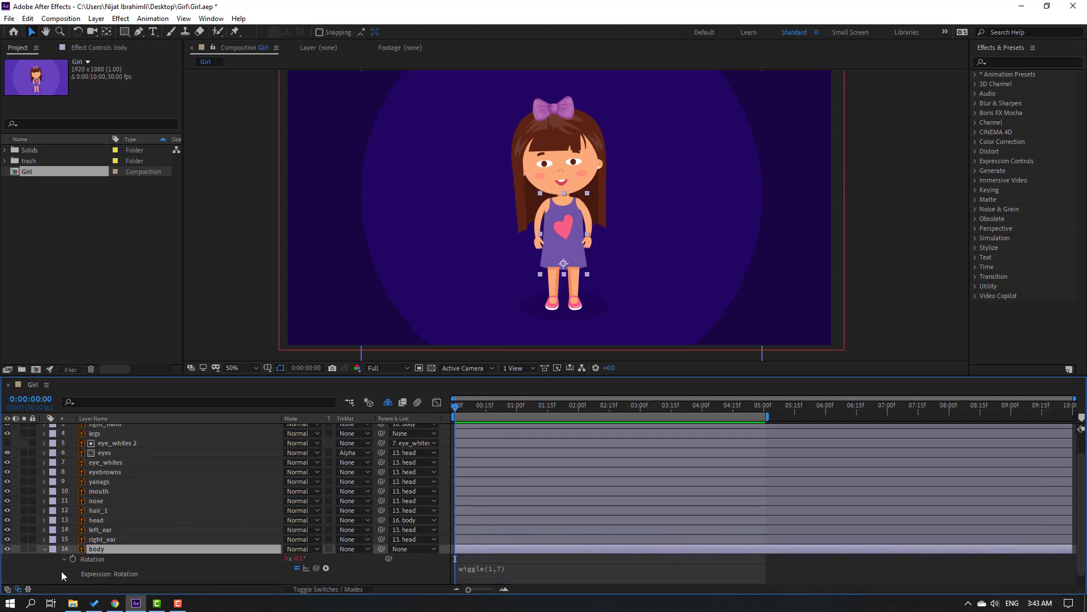
click(524, 559)
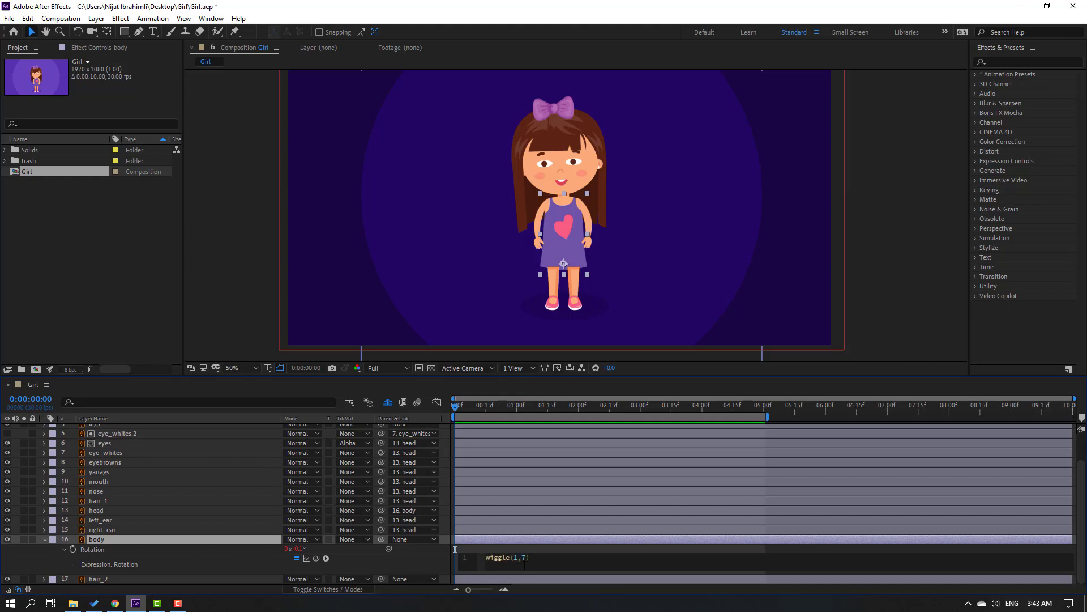
click(585, 556)
click(44, 539)
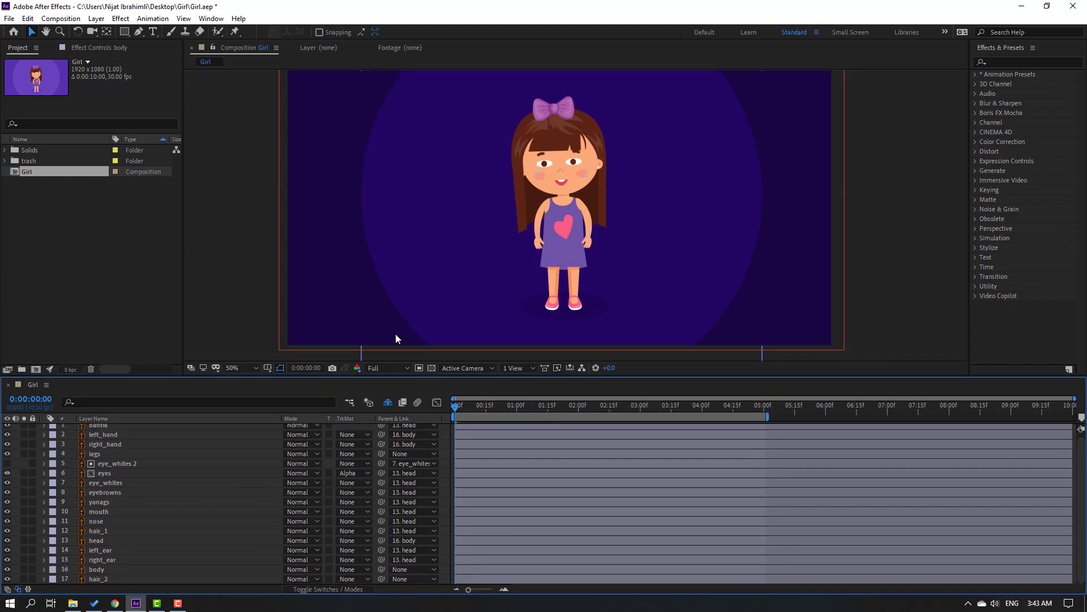
key(space)
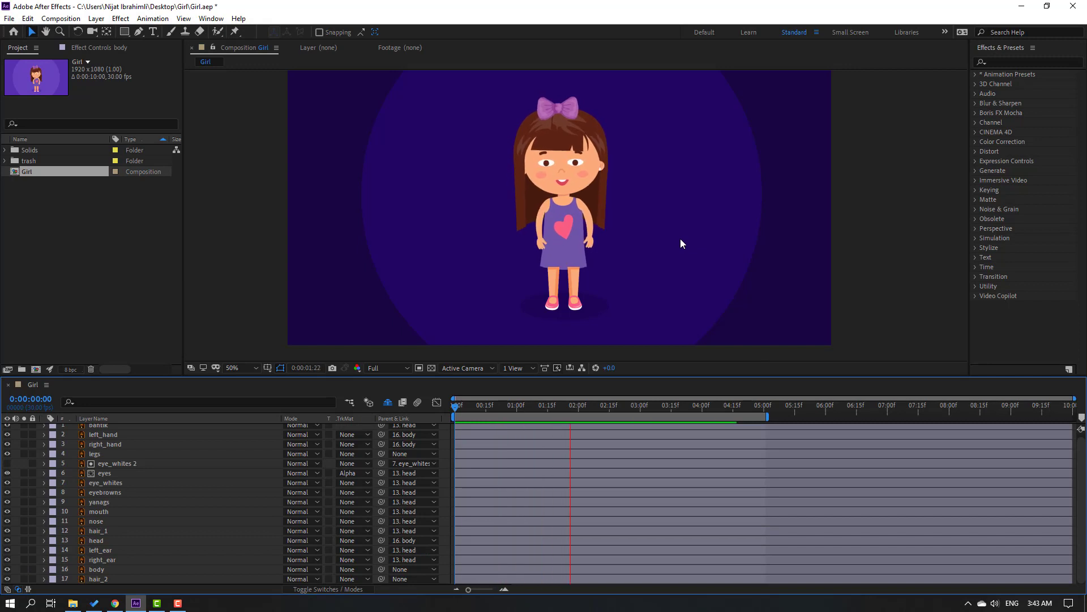
click(104, 539)
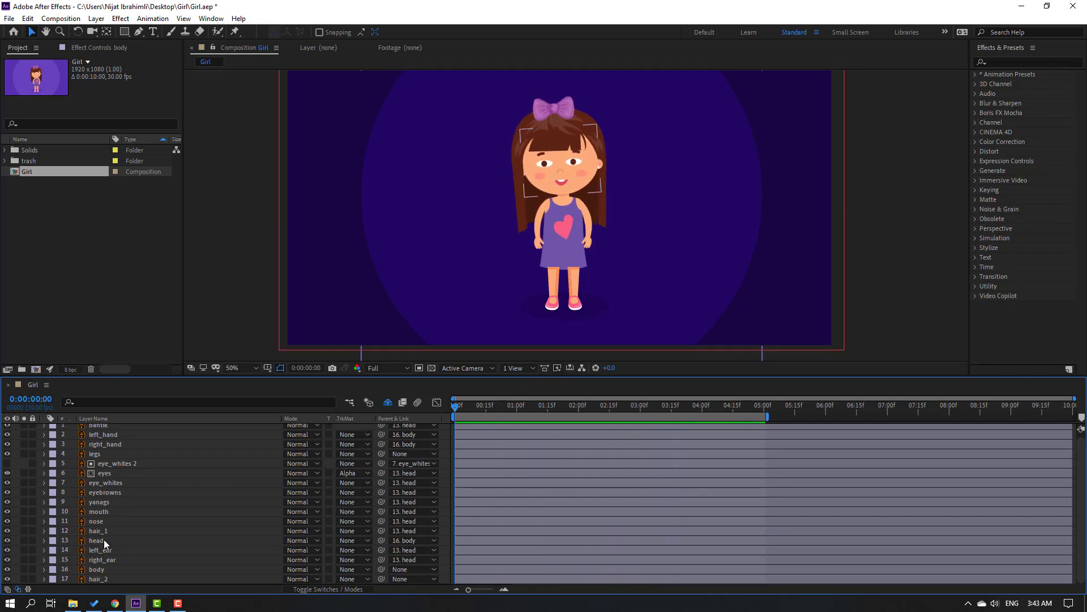
key(F2)
Keyframe the mouth's Scale every 10 frames, flattening it to 41% then opening to 63% vertically.
click(98, 511)
scroll(464, 279, up, 4)
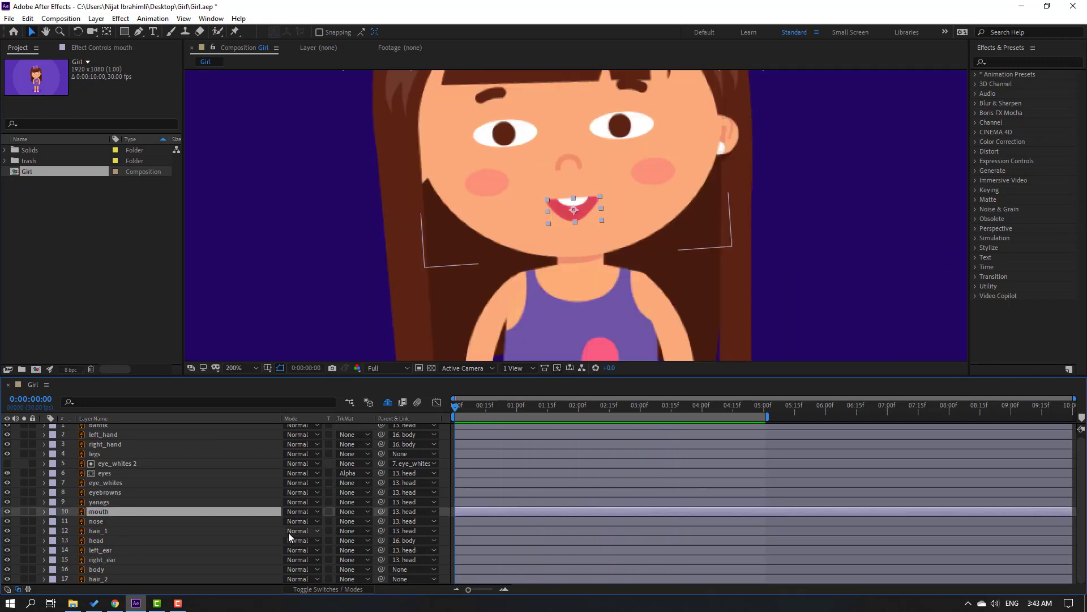
key(s)
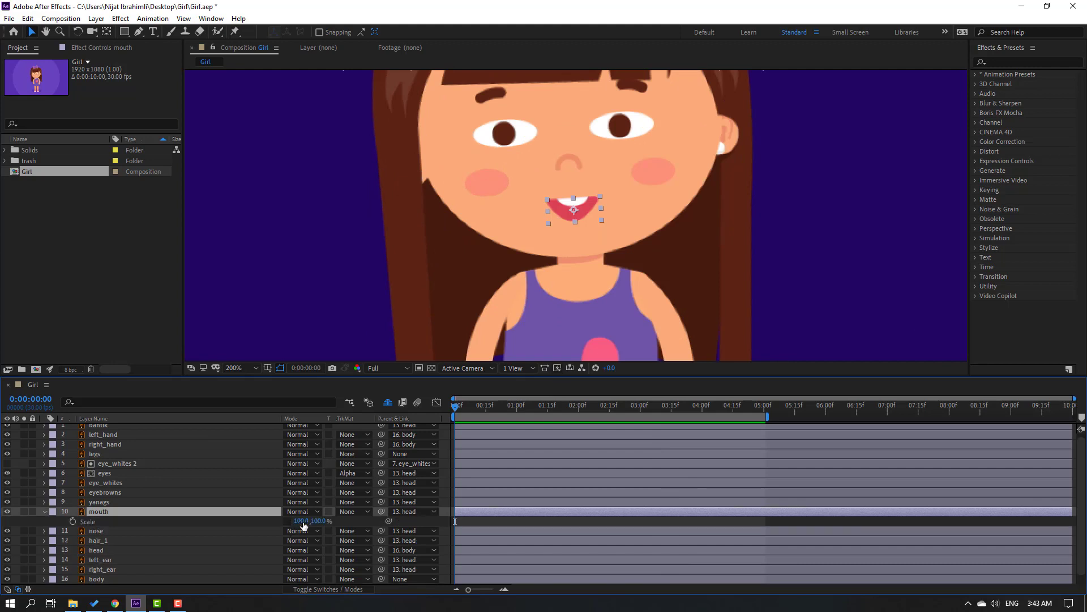
click(72, 521)
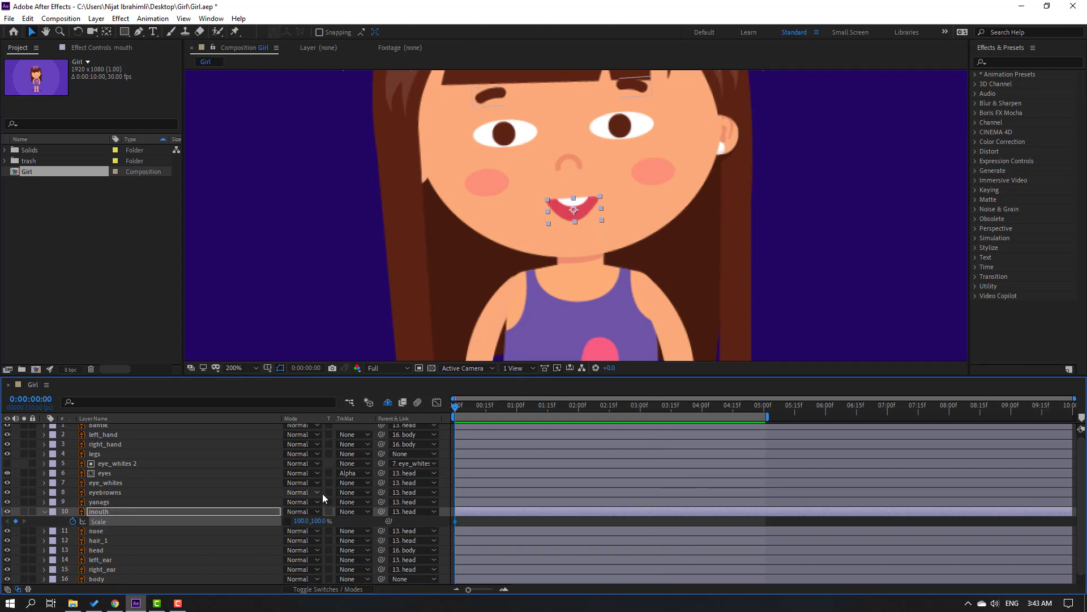
key(shift+Page_Down)
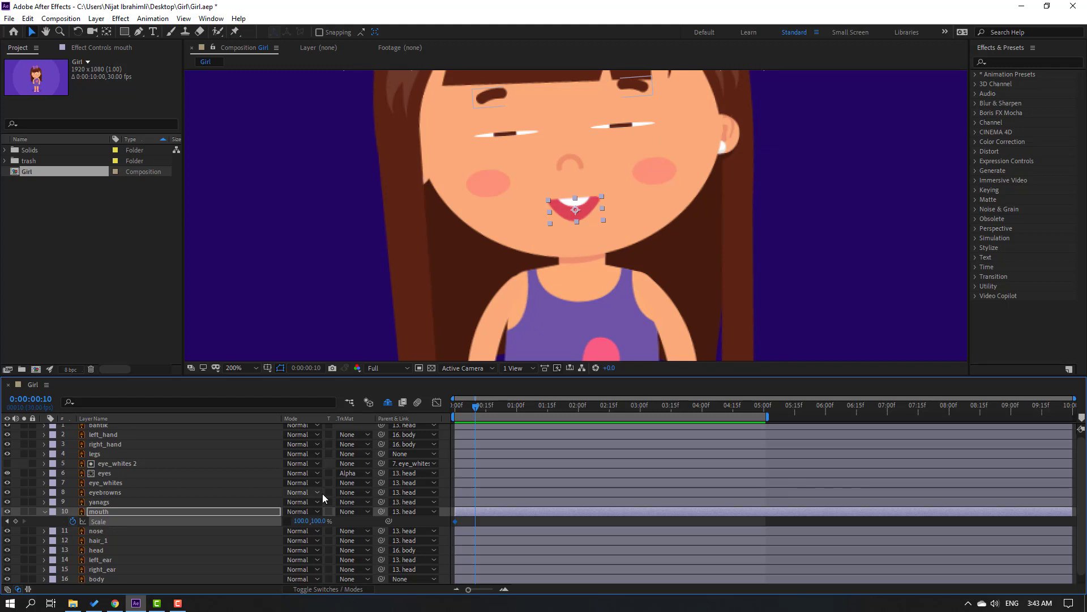
drag(319, 524, 293, 528)
key(shift+Page_Down)
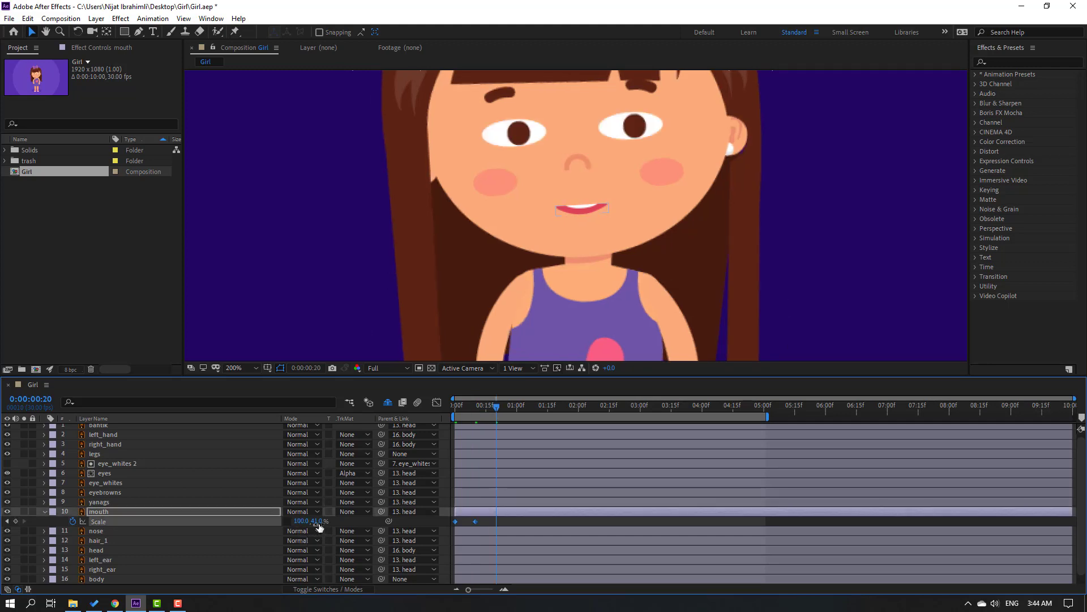
mouse_move(319, 527)
mouse_down()
mouse_move(304, 524)
mouse_move(327, 521)
mouse_up()
key(shift+Page_Down)
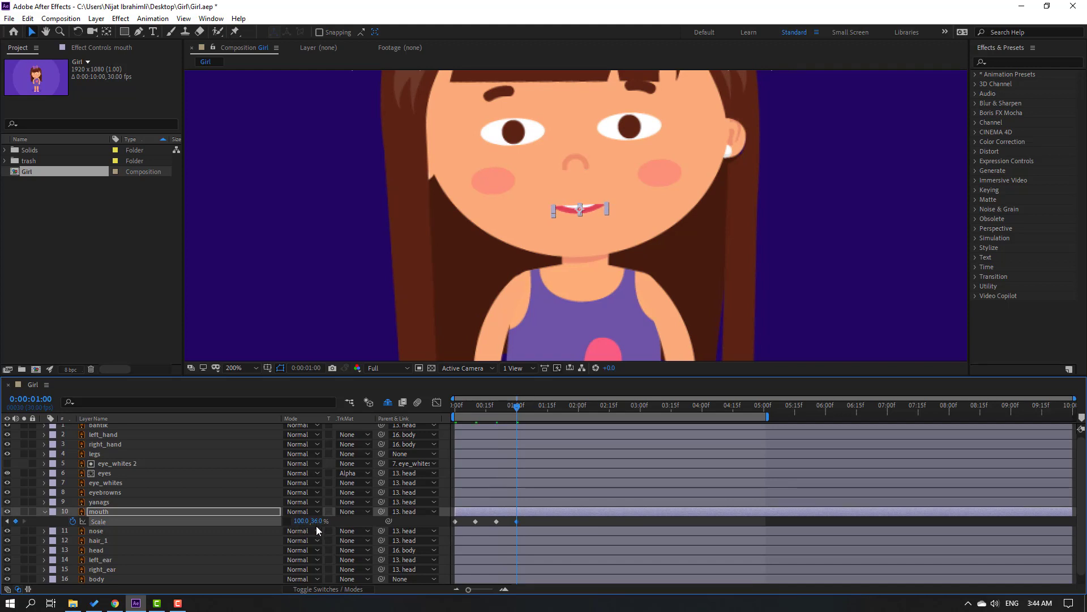
key(shift+Page_Down)
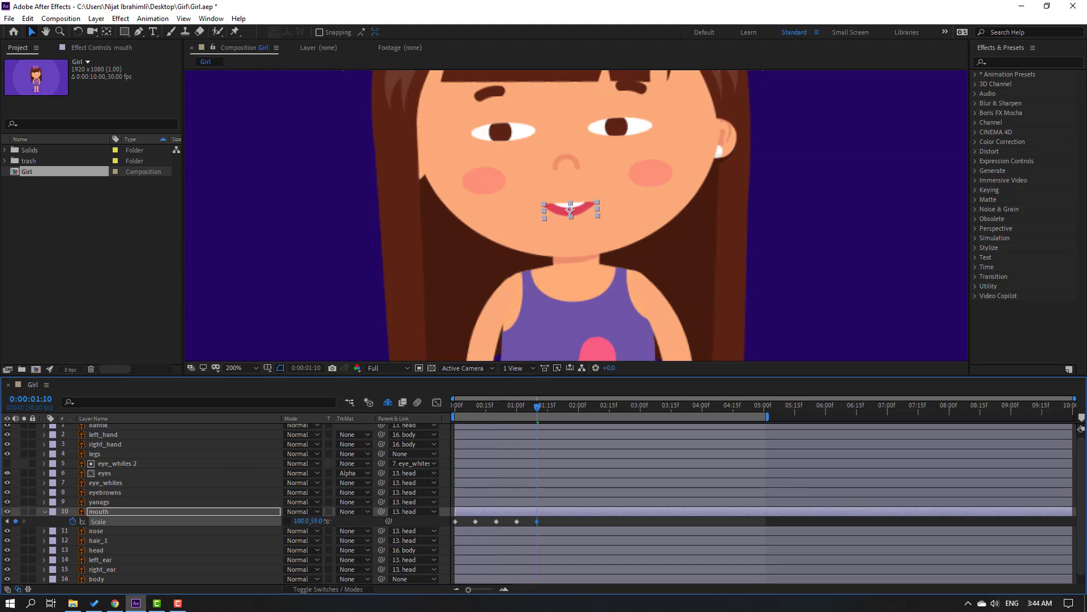
Apply Easy Ease to all the mouth's Scale keyframes.
drag(547, 519, 439, 525)
right_click(457, 522)
mouse_move(584, 514)
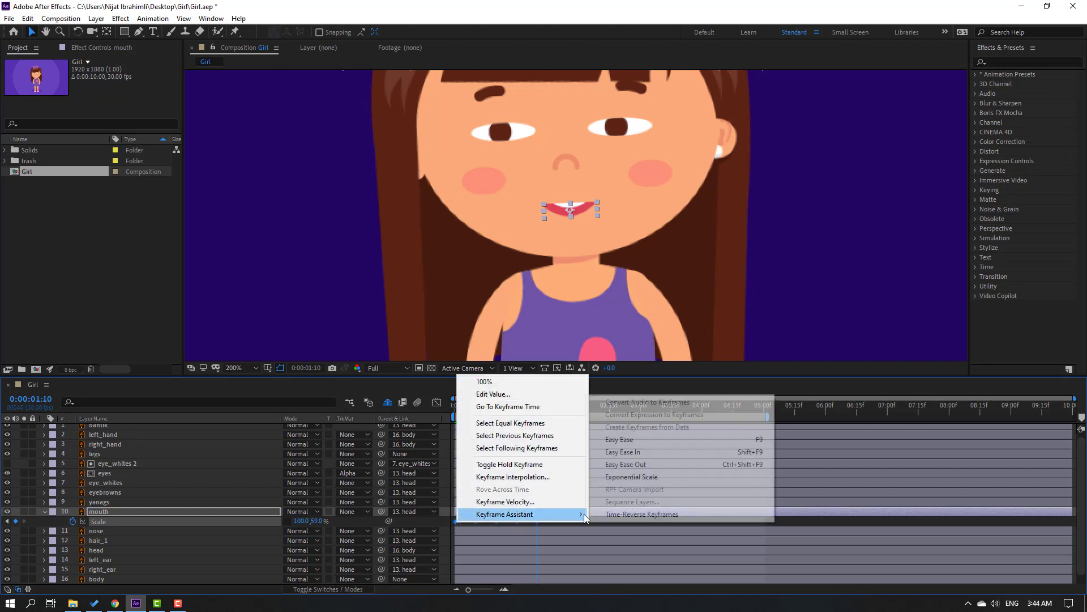
click(661, 442)
scroll(474, 240, down, 4)
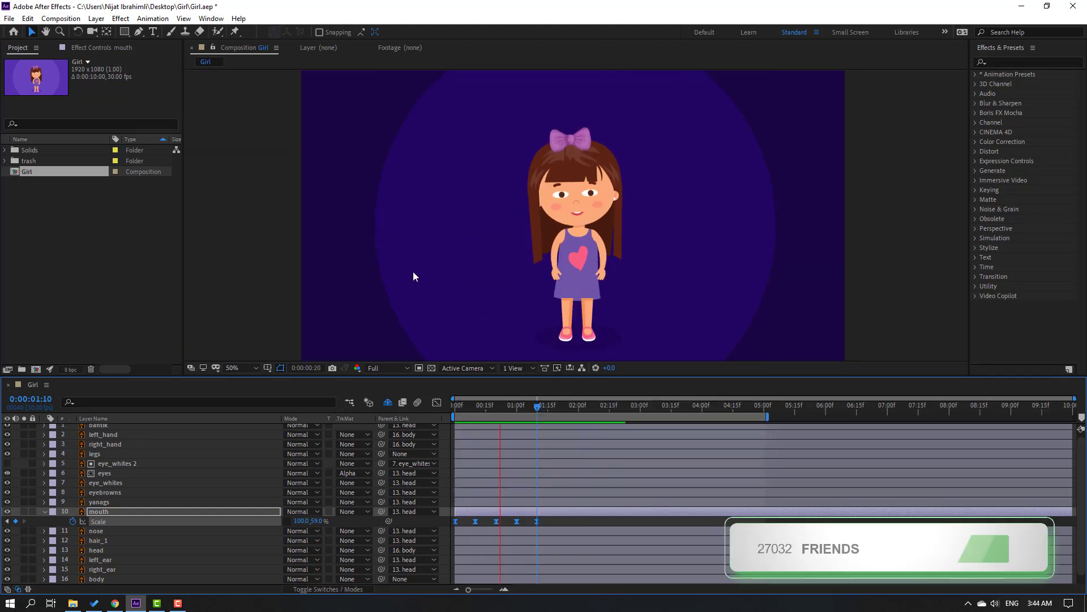
Paste the copied mouth Scale keyframes at 1:10, 2:20 and 4:00.
scroll(413, 273, up, 2)
click(526, 406)
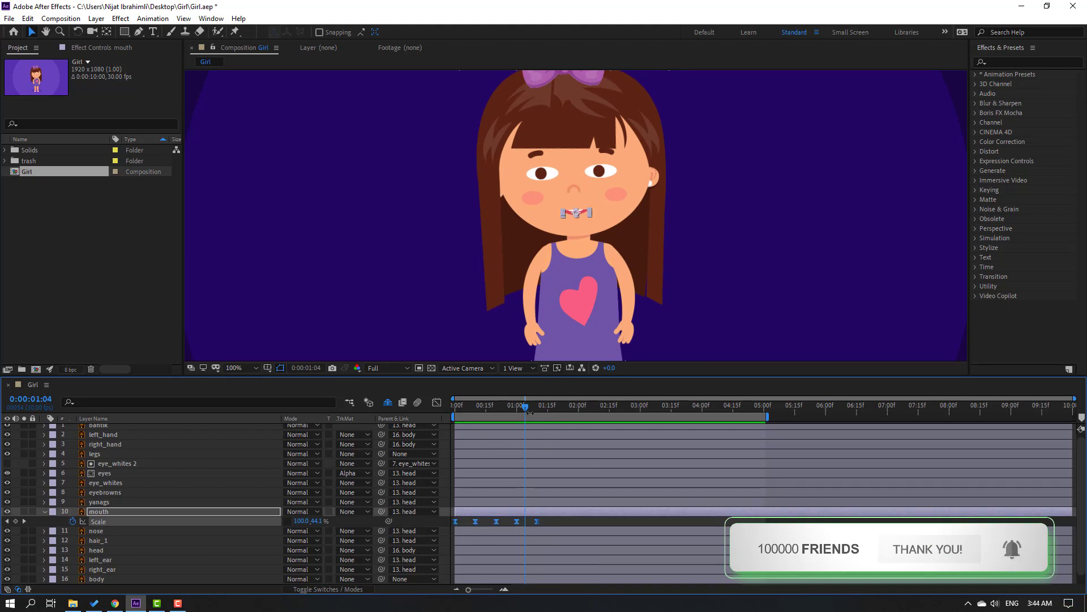
drag(530, 409, 536, 408)
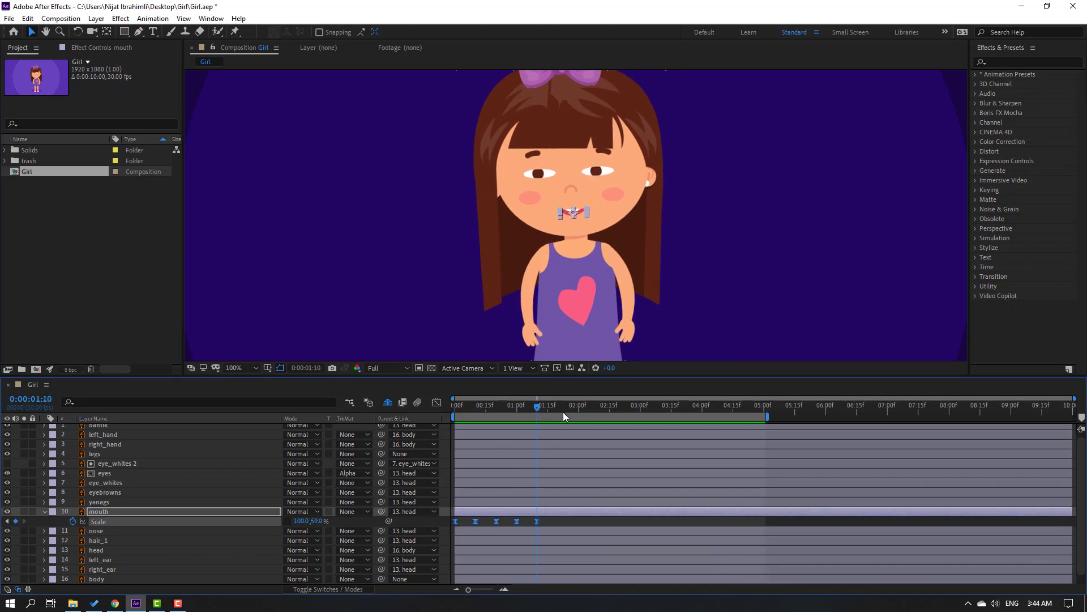
key(ctrl+v)
click(620, 408)
key(ctrl+v)
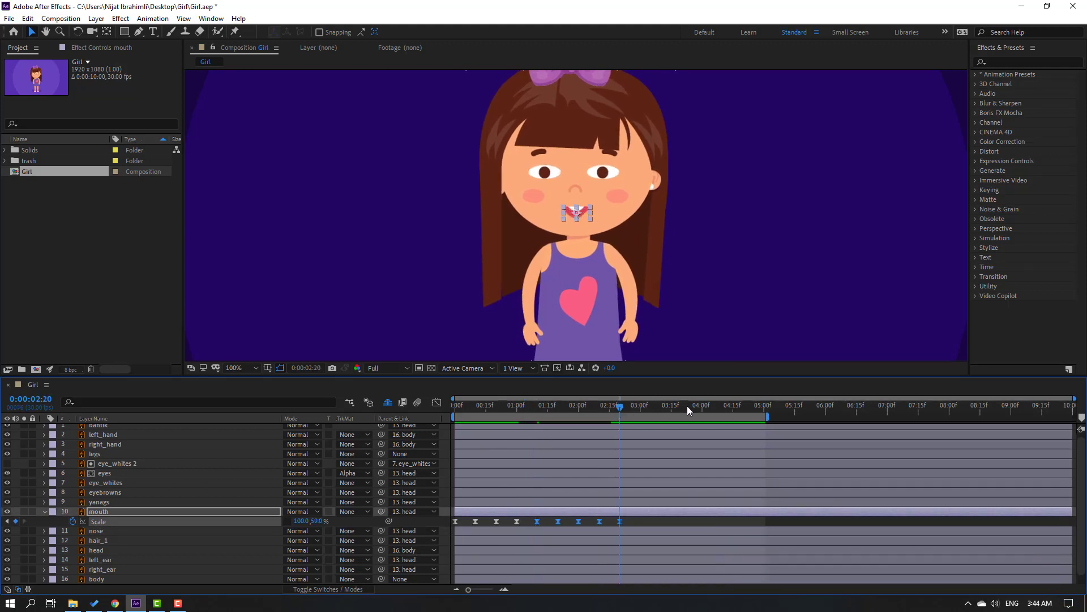
click(701, 405)
key(ctrl+v)
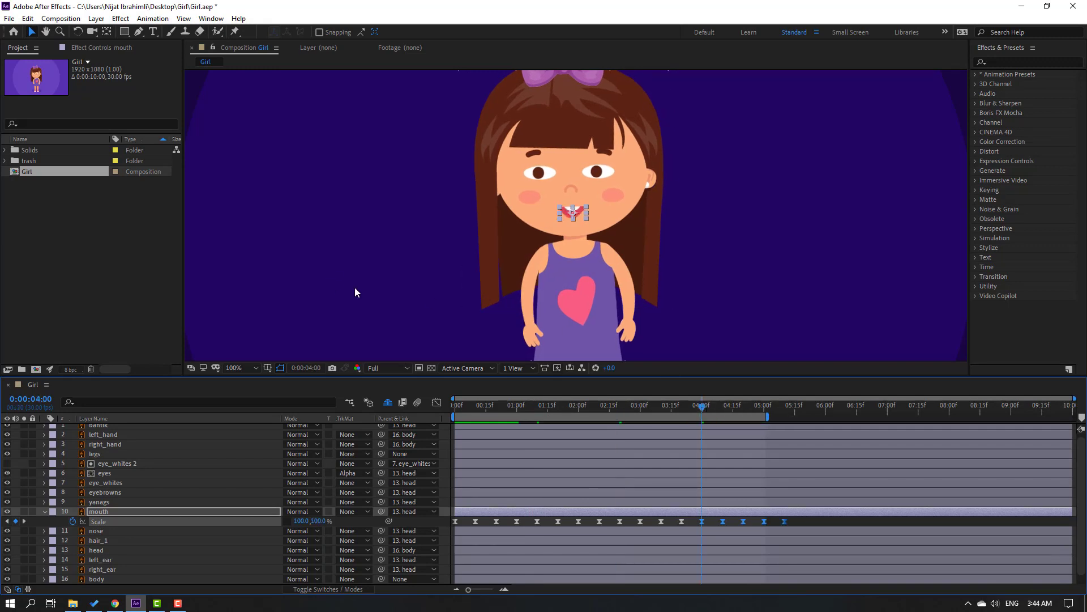
Preview the looping talking mouth animation, then stop playback.
scroll(345, 306, down, 2)
key(space)
click(279, 293)
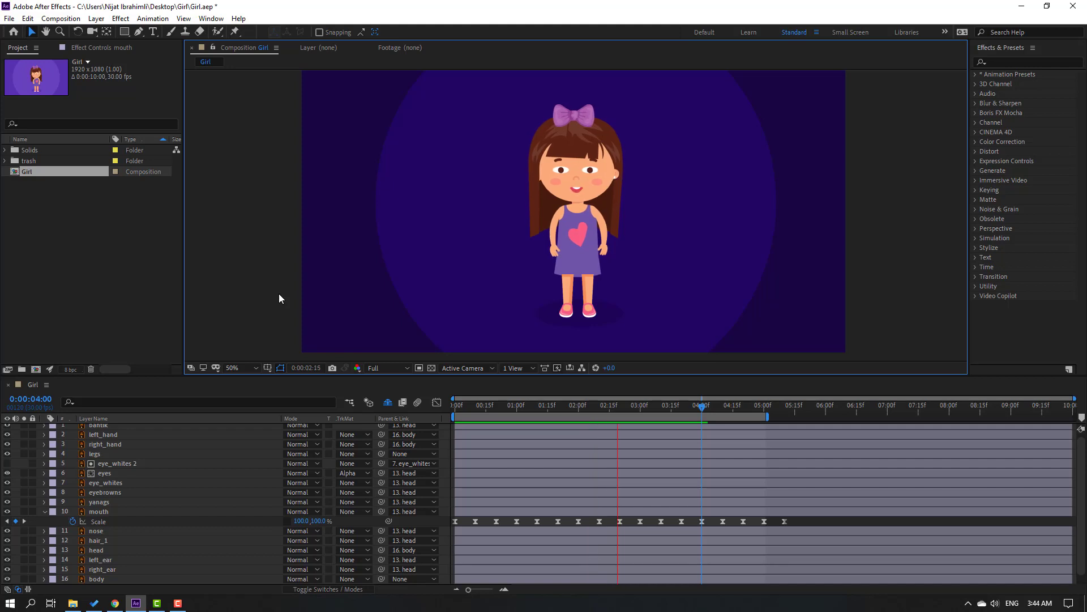
key(space)
Hide the mouth's Scale, select hair_2, show its Rotation, and solo it.
click(44, 512)
click(169, 542)
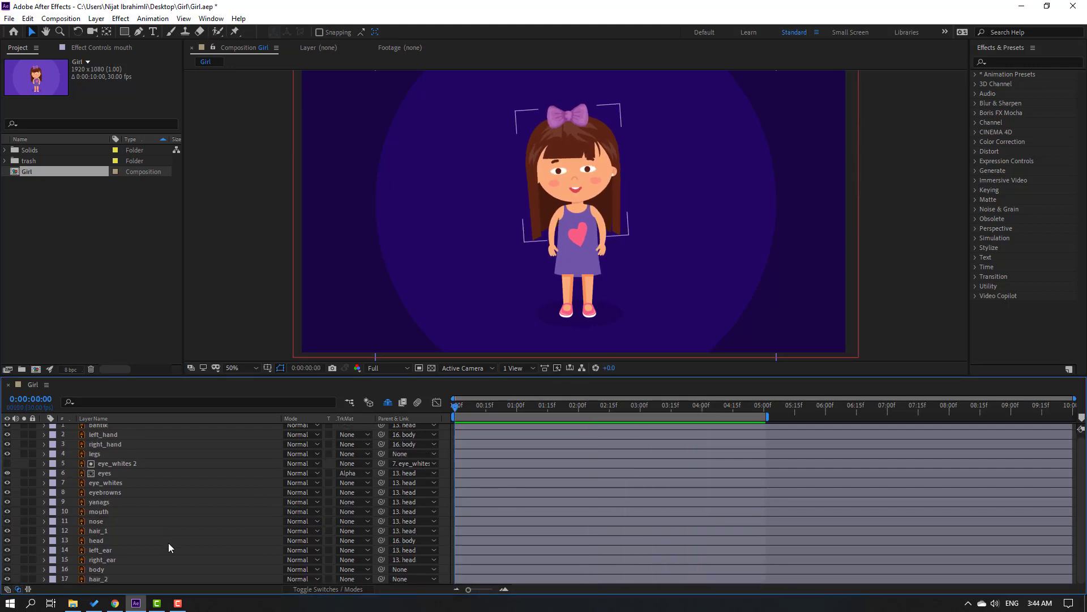
click(113, 578)
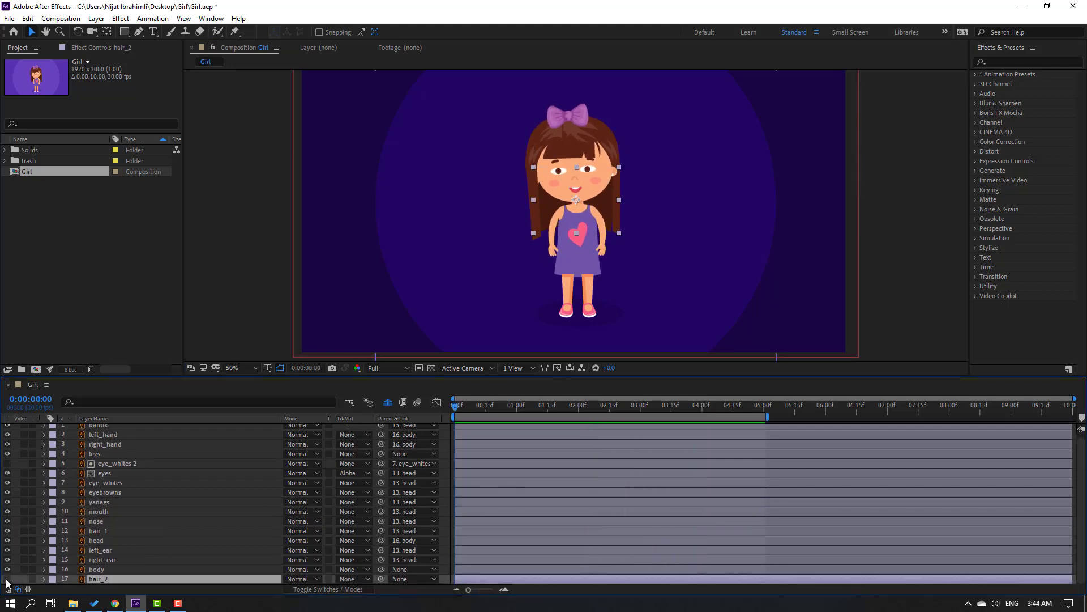
key(r)
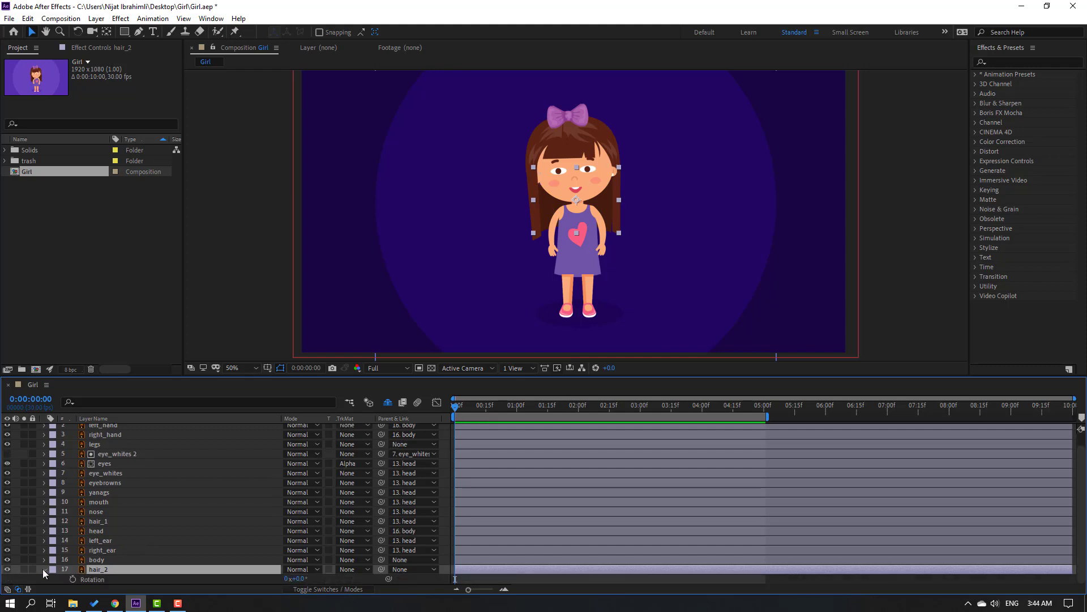
click(24, 569)
Move hair_2's anchor point up to the top edge of the hair, then unsolo it.
key(period)
key(period)
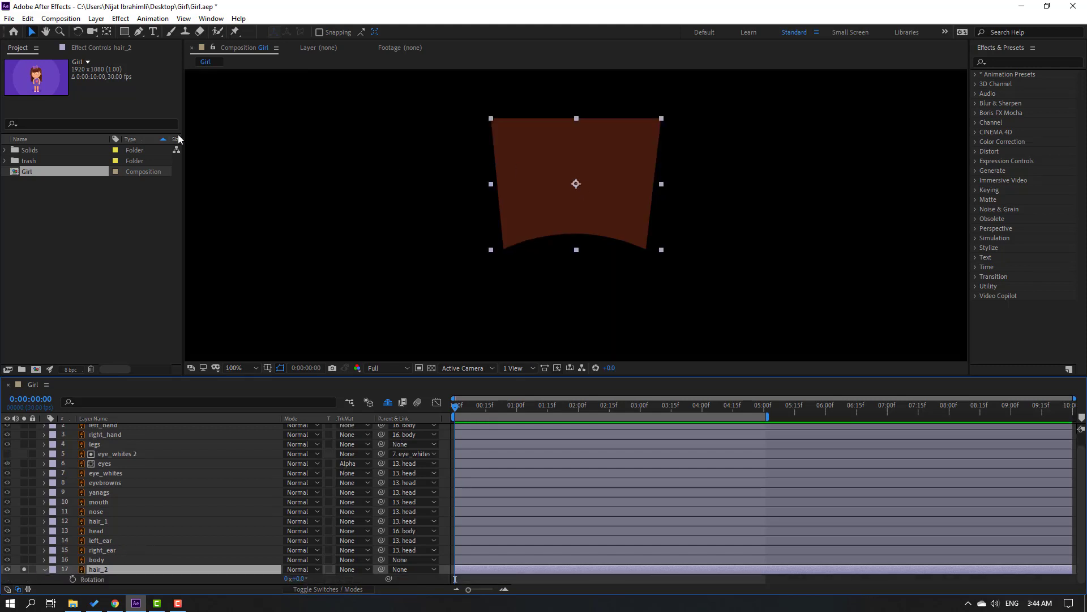
click(106, 31)
drag(578, 187, 583, 128)
click(29, 94)
key(v)
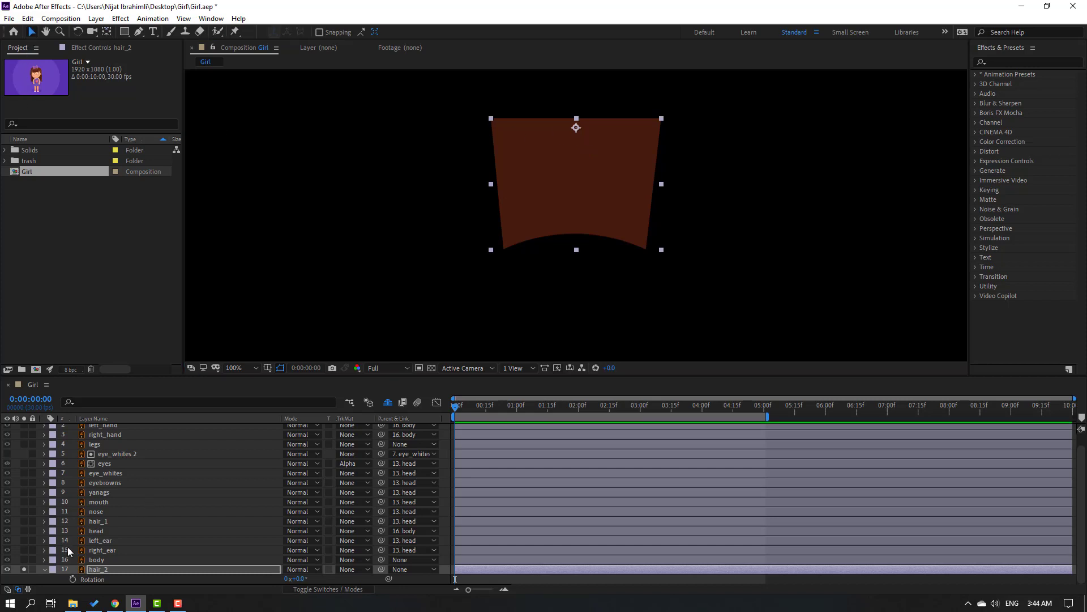
click(24, 569)
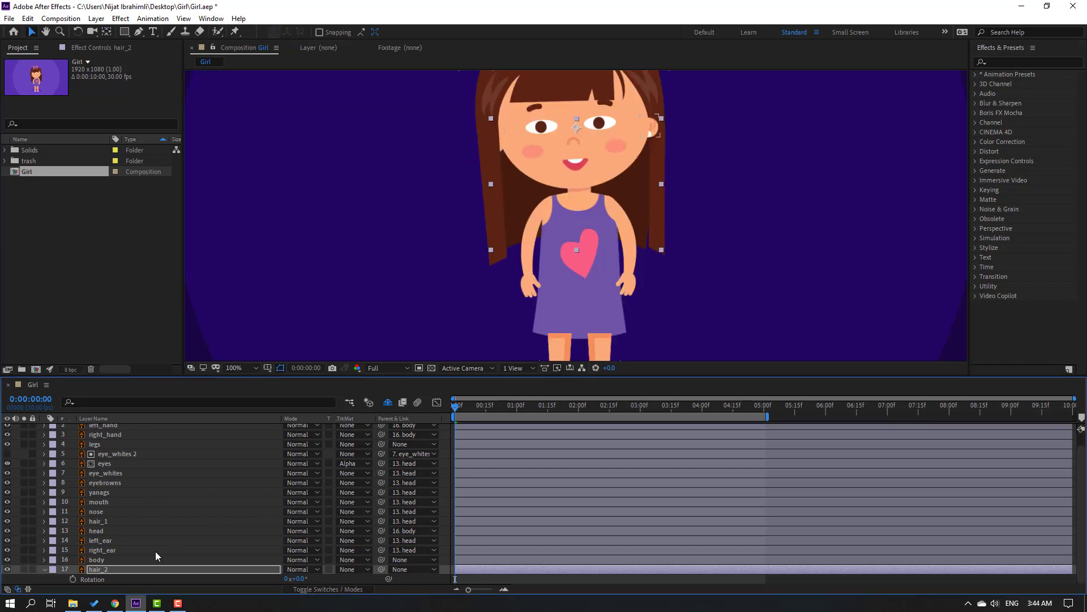
Add a wiggle() expression to hair_2's Rotation.
alt+click(72, 579)
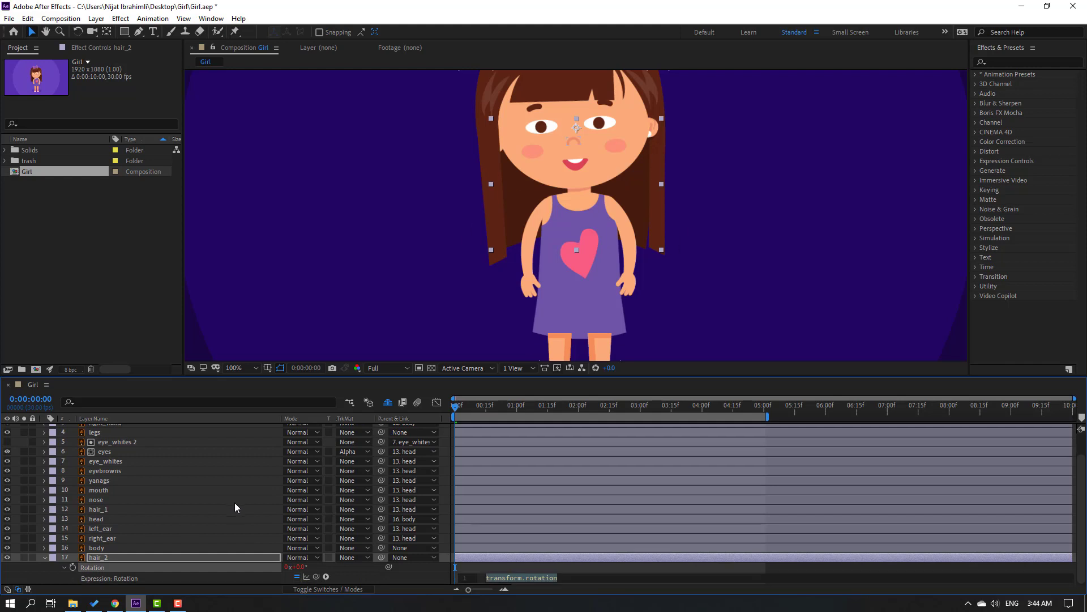
text(wiggle)
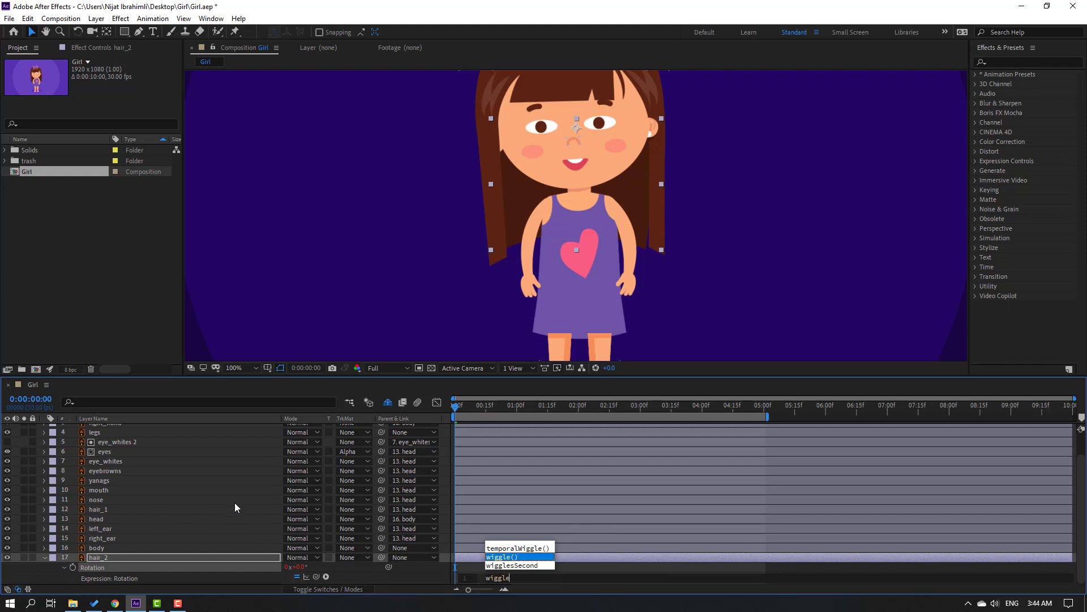
click(517, 558)
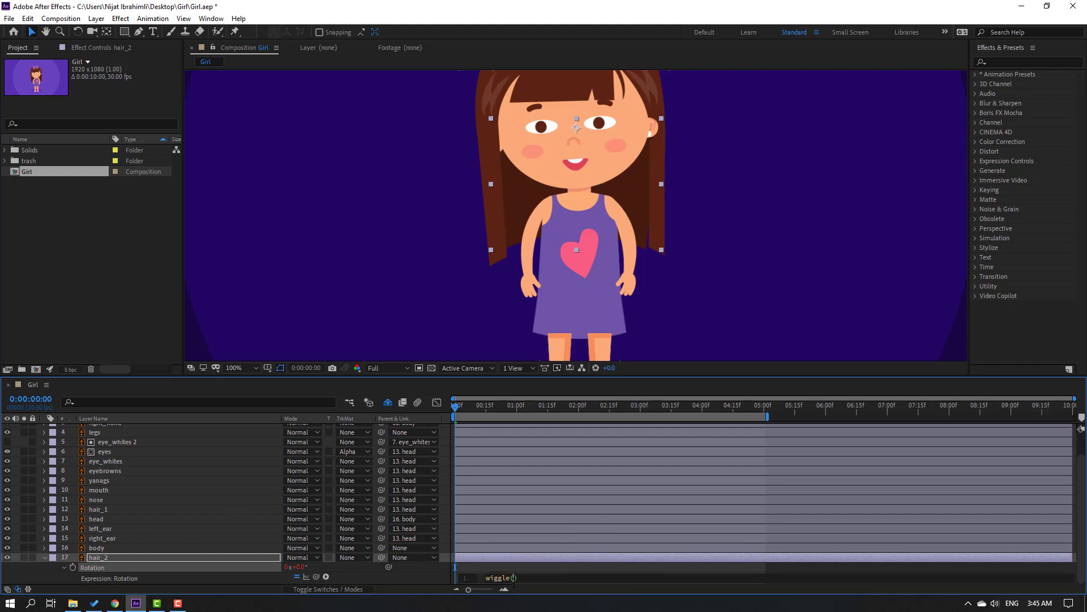